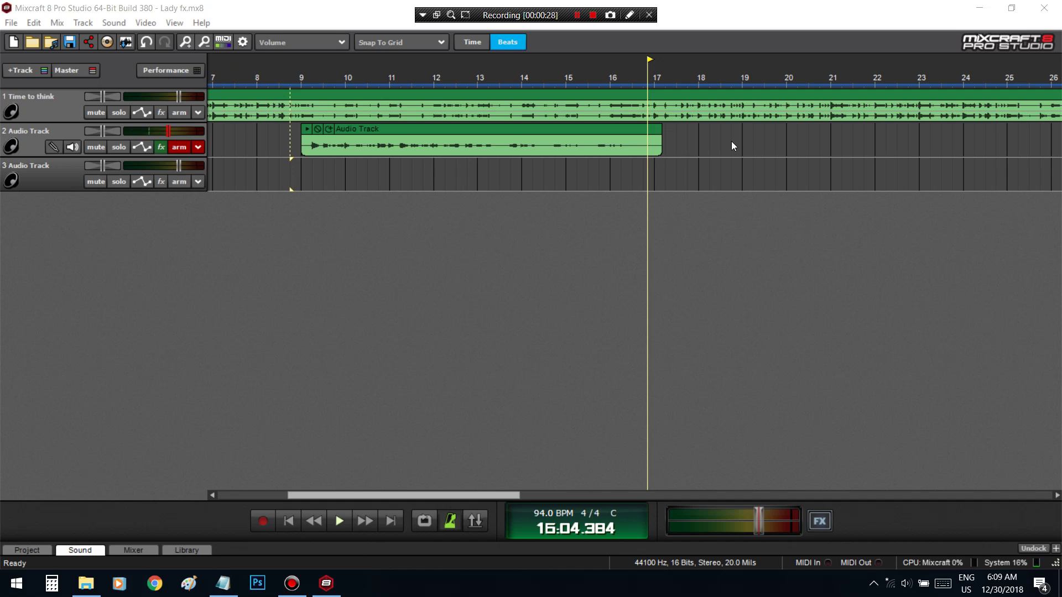
- Add a new audio track below track 3 and disarm track 2 from recording
left_click(72, 177)
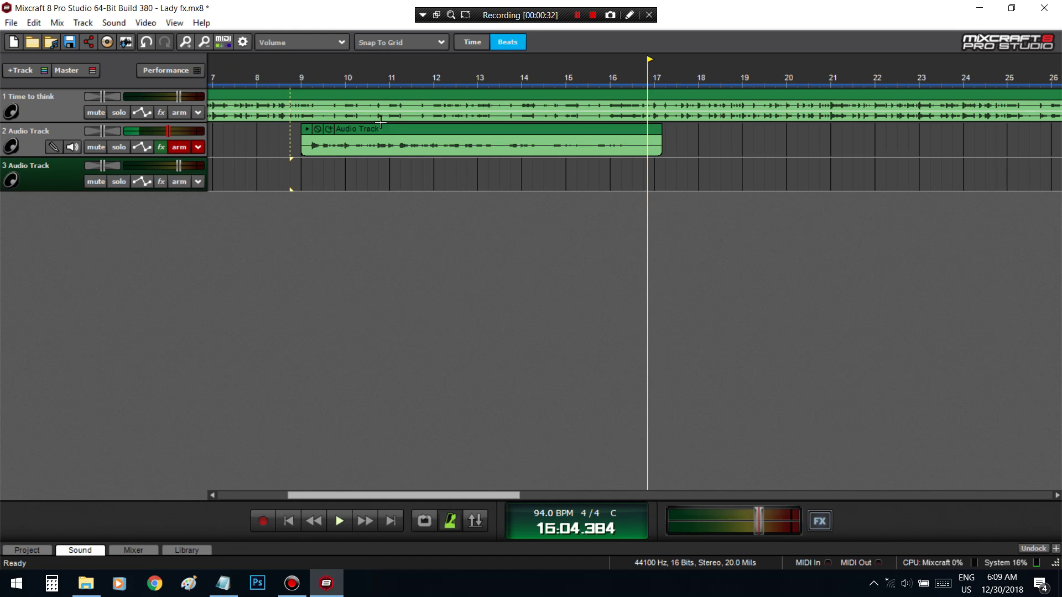
key("ctrl+t")
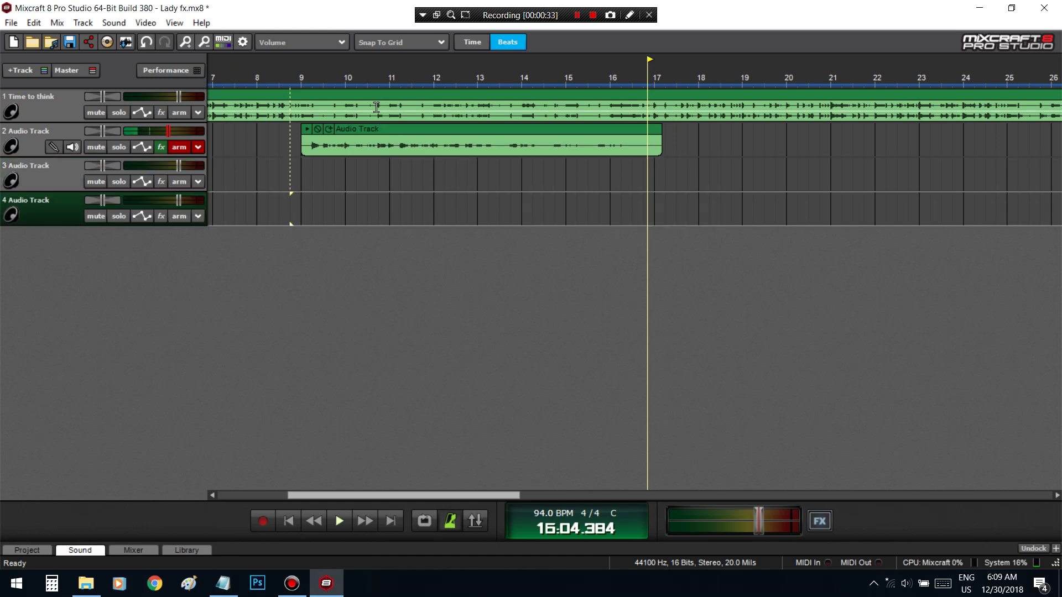
left_click(174, 141)
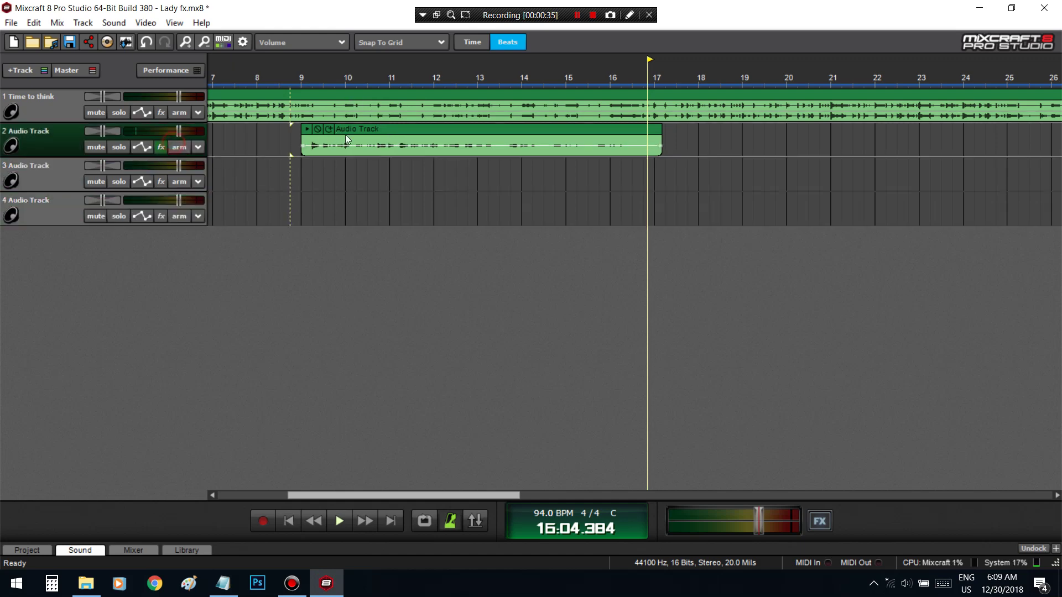
- Play the beat with track 2's vocal take from bar 8 to bar 17 to review it
left_click(278, 159)
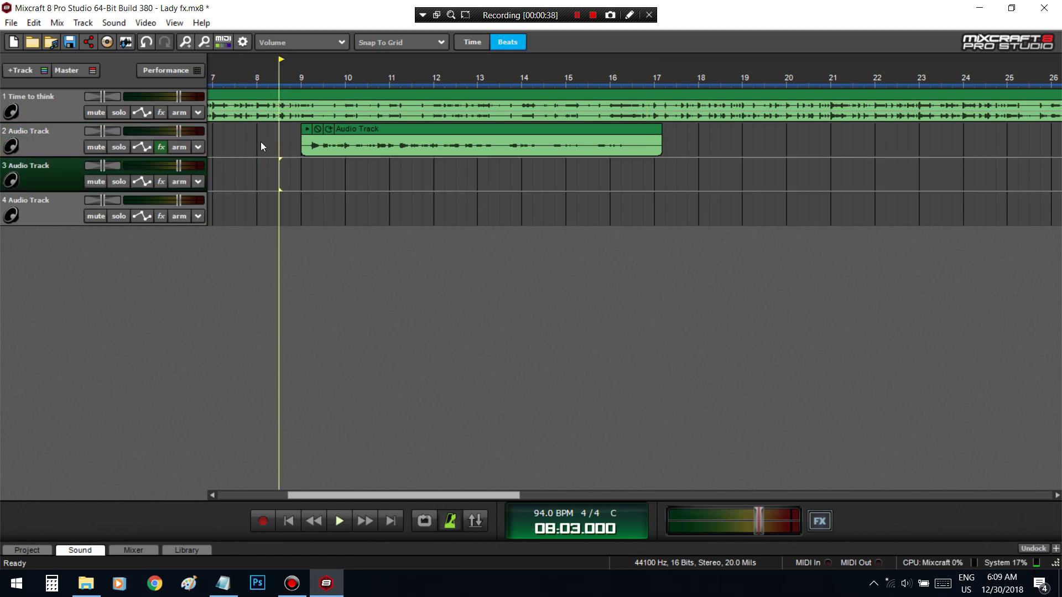
left_click(257, 142)
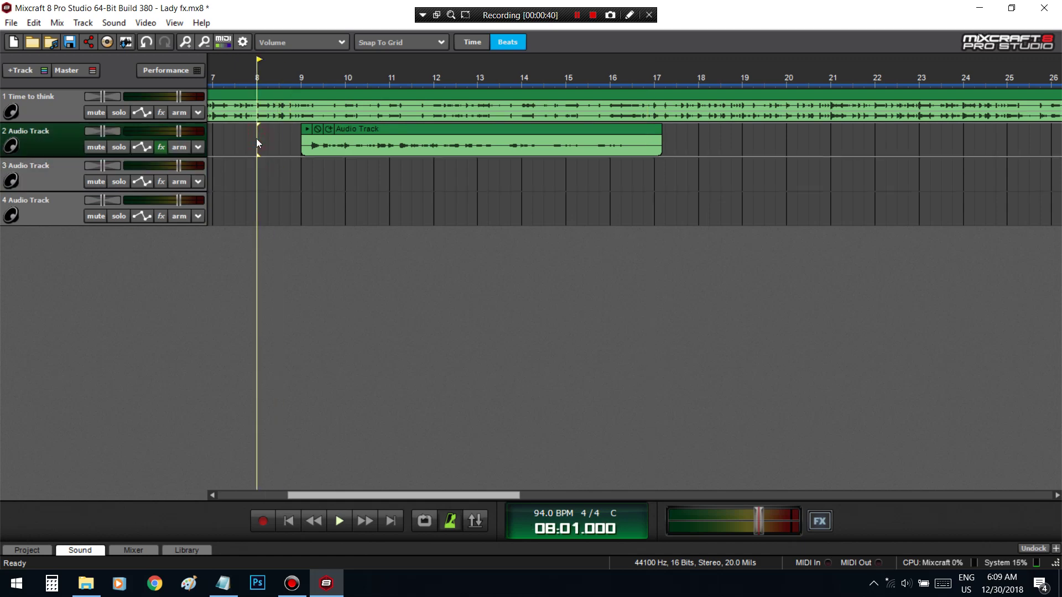
key("space")
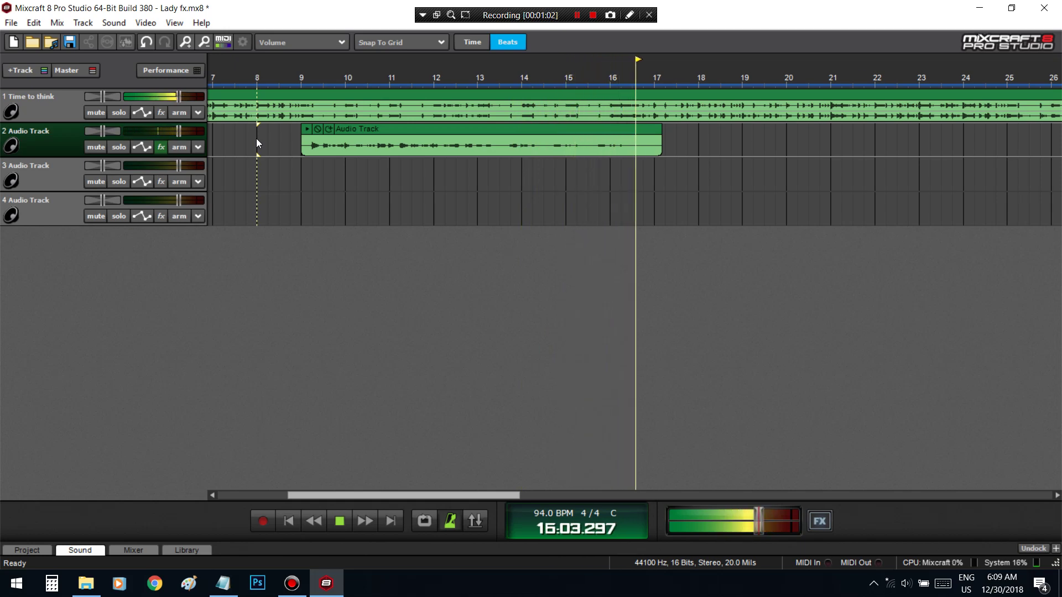
key("space")
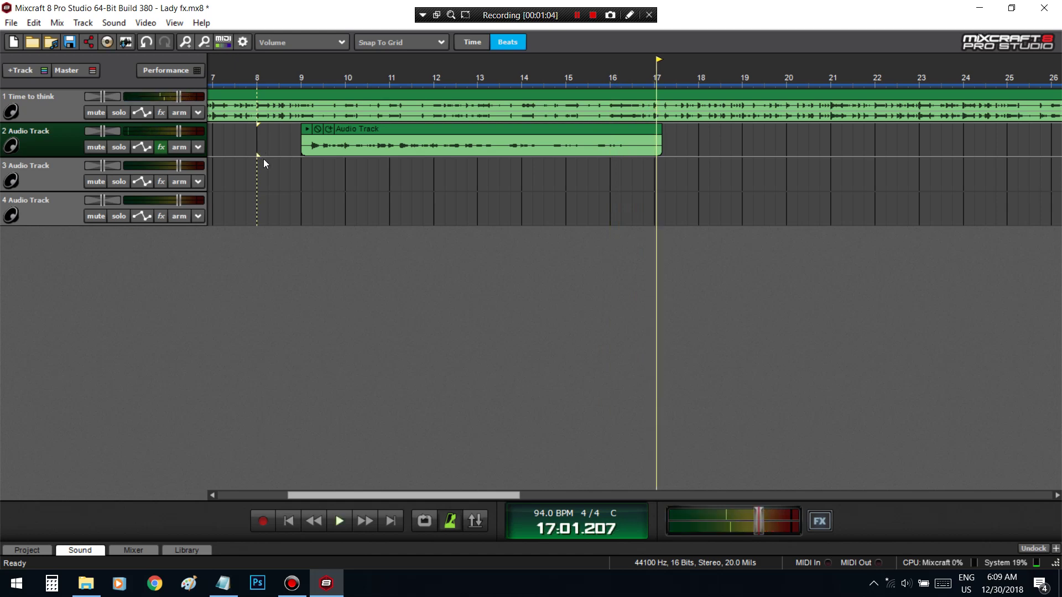
- Arm track 3 for recording and choose its recording option, with the playback position at bar 9
left_click(297, 189)
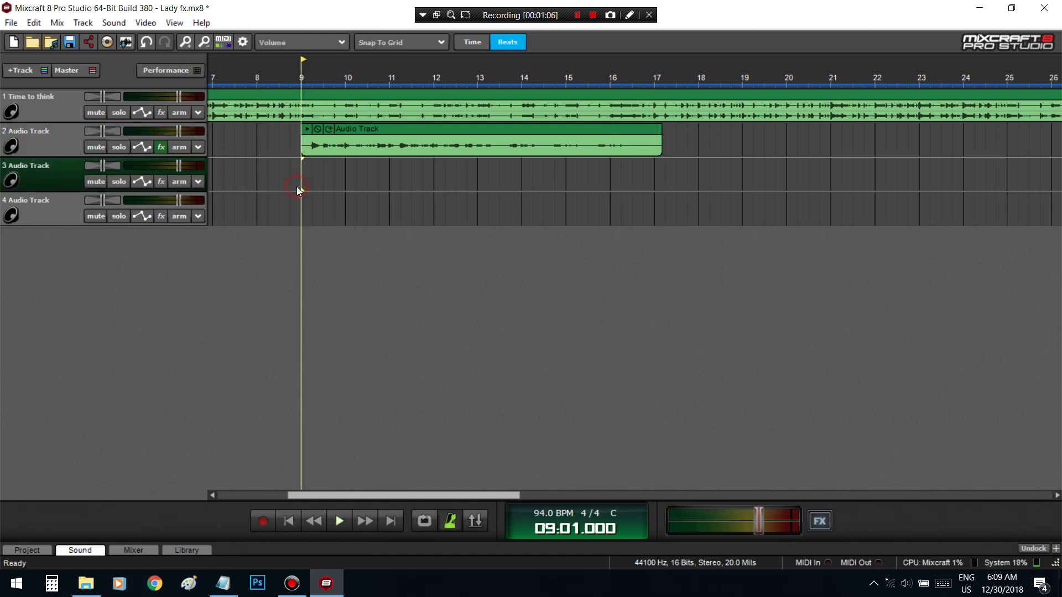
left_click(180, 183)
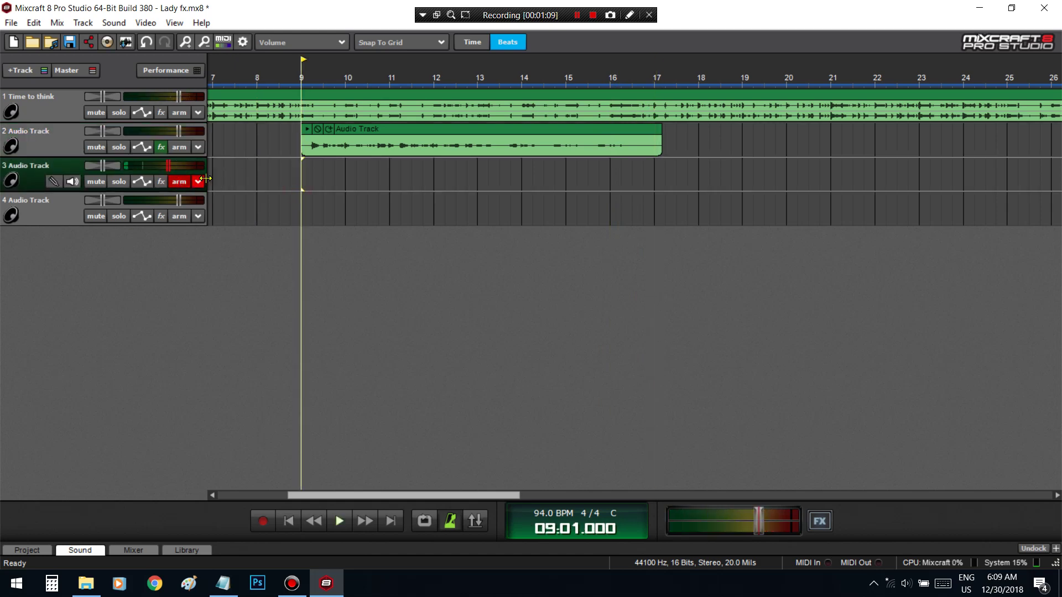
left_click(198, 186)
left_click(276, 265)
- Discard the first short take on track 3, record a new one from bar 8 to just past bar 17, and disarm the track
key("r")
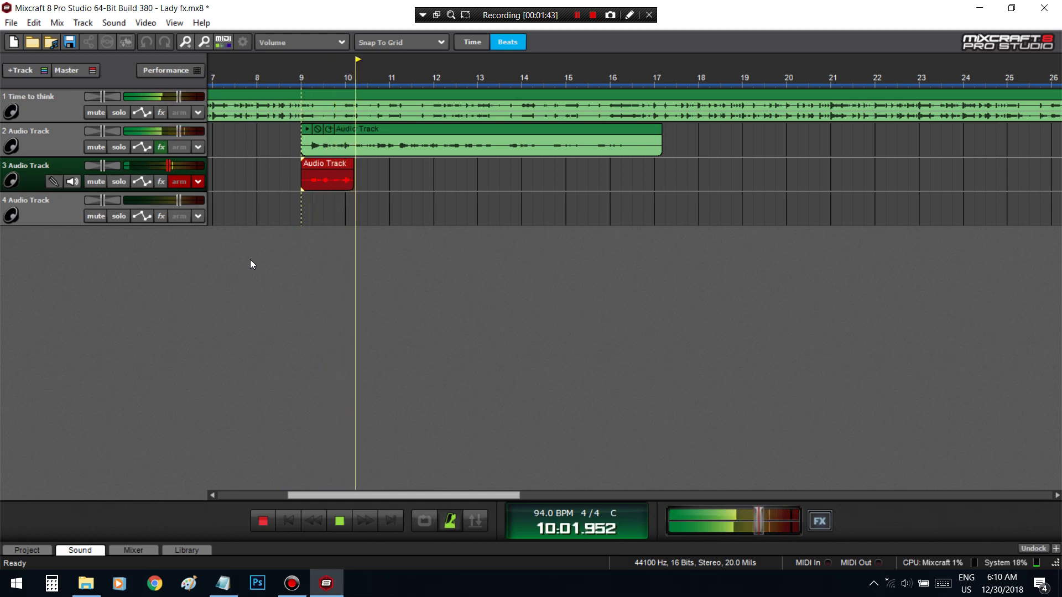
key("space")
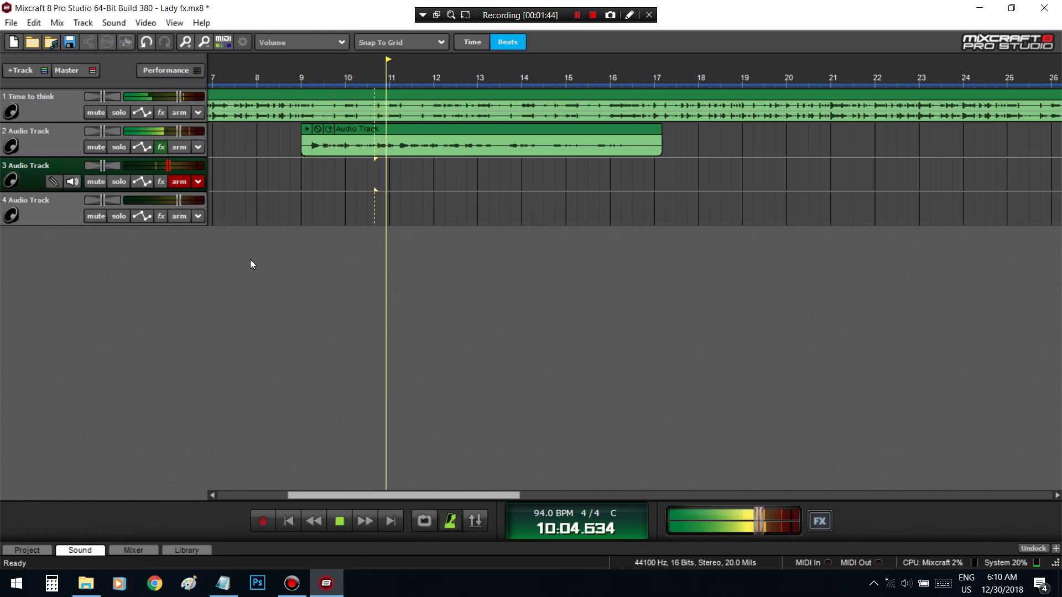
left_click(256, 188)
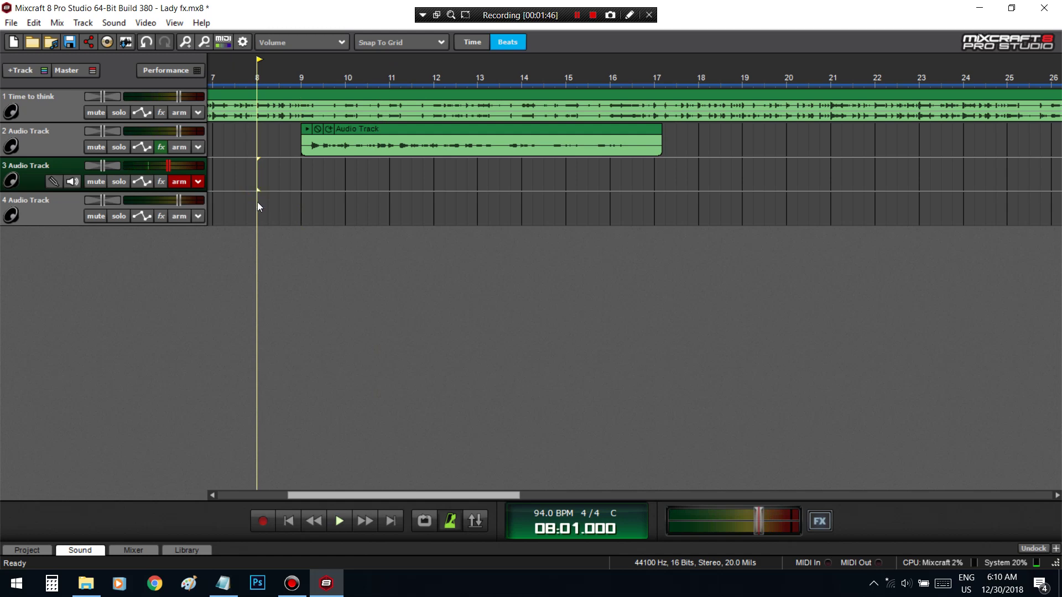
key("r")
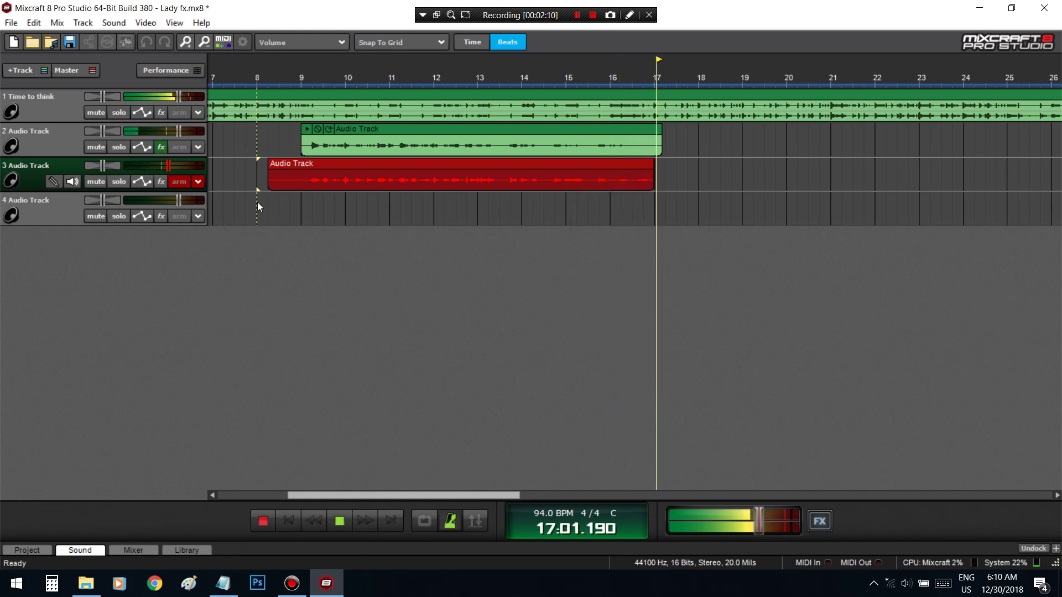
key("space")
left_click(291, 205)
left_click(178, 181)
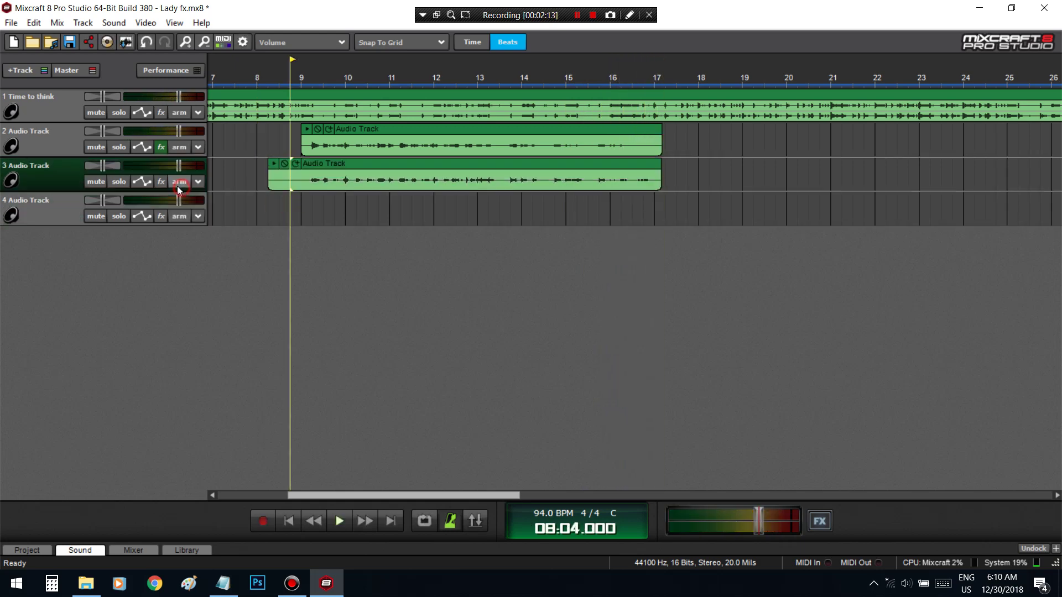
- Apply the #Radio Clear effect chain to track 3 and add the Auto-Tune_Evo_VST effect to it
left_click(161, 181)
left_click(381, 164)
left_click(404, 249)
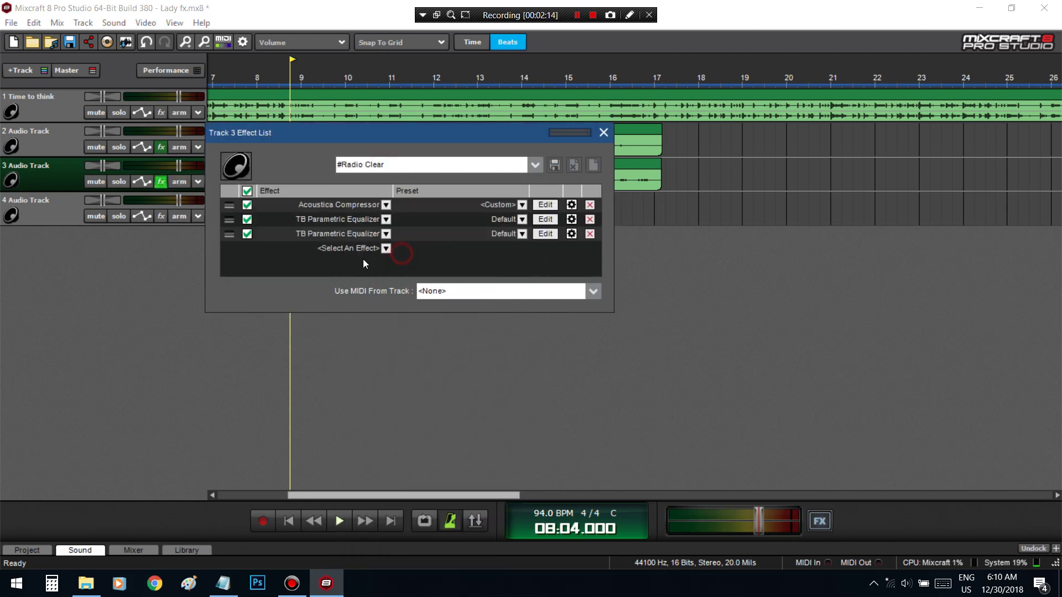
left_click(348, 247)
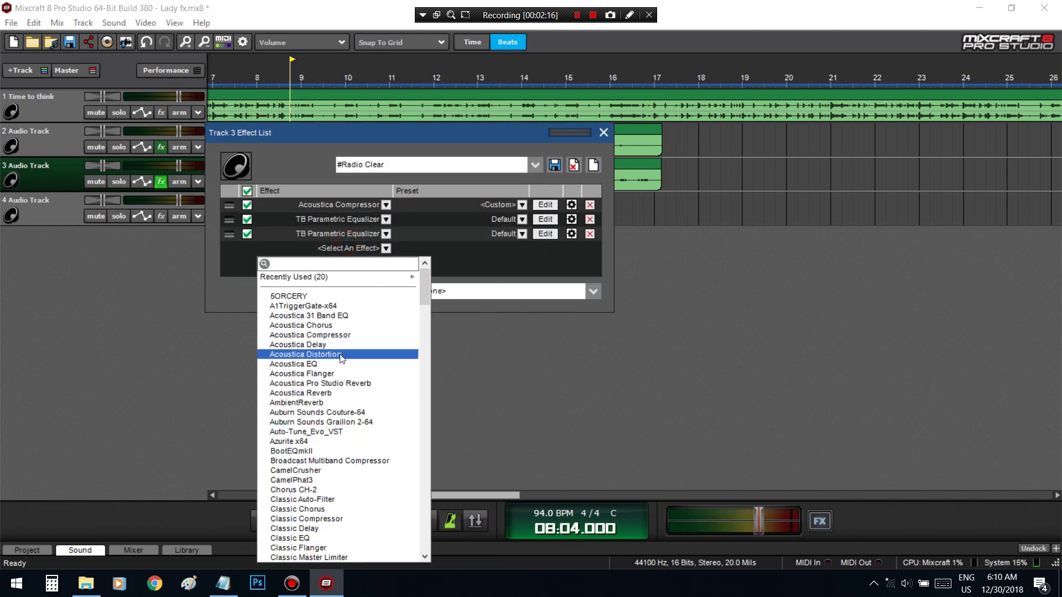
left_click(331, 431)
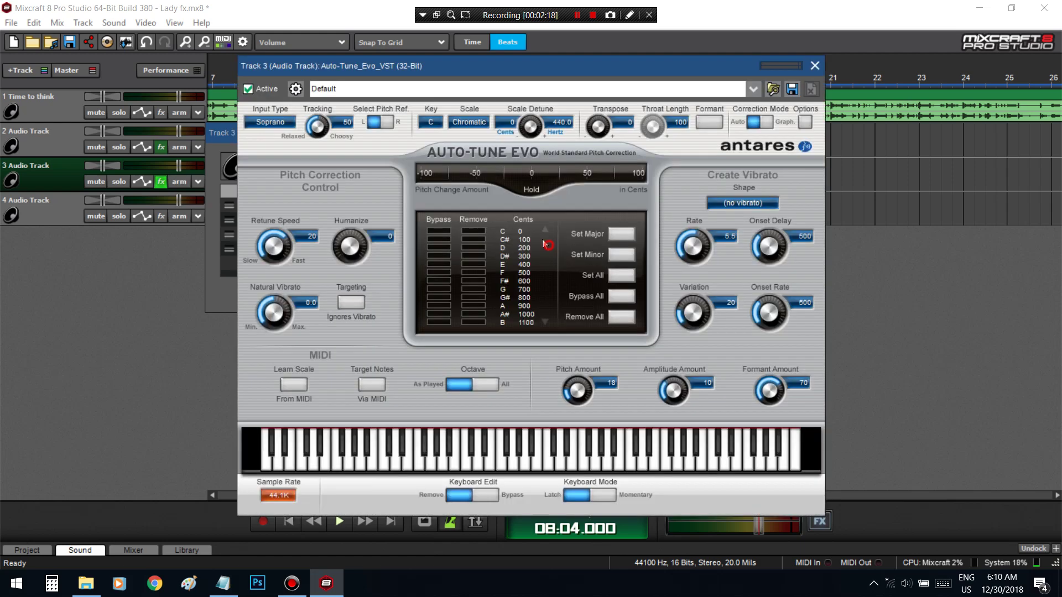
- Configure track 3's Auto-Tune with key E, Major scale, Humanize 40 and input type Alto/Tenor, and close the effect windows
left_click(434, 122)
left_click(456, 191)
left_click(462, 122)
left_click(526, 133)
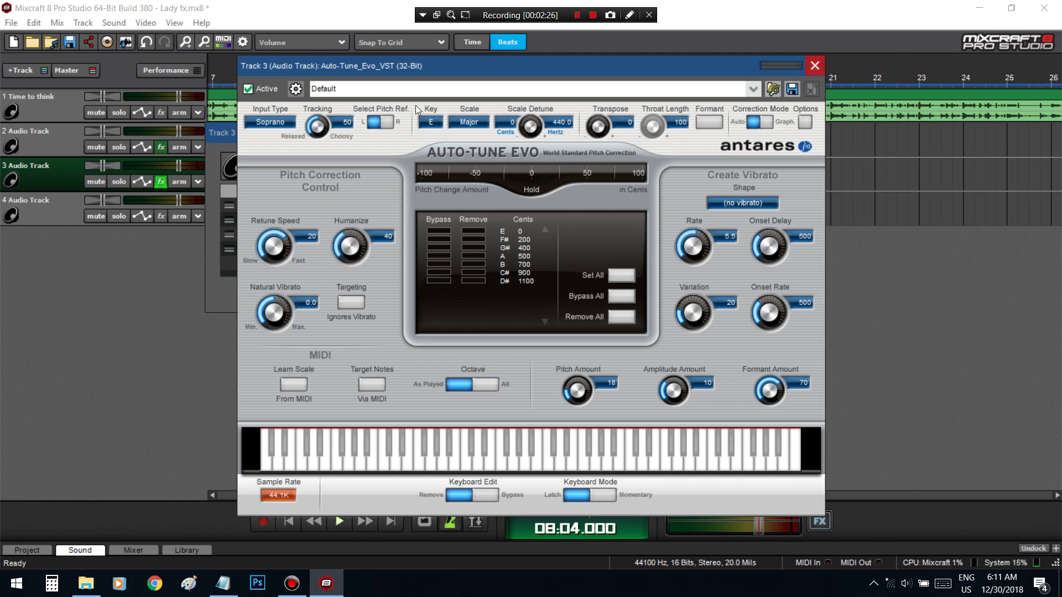
left_click(270, 121)
left_click(293, 151)
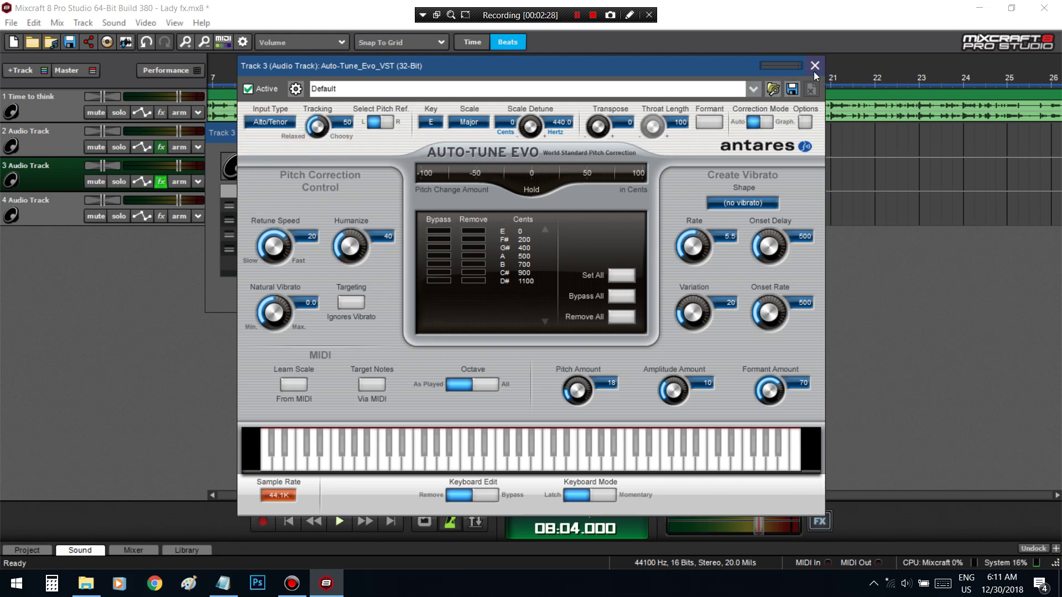
left_click(814, 65)
left_click(604, 135)
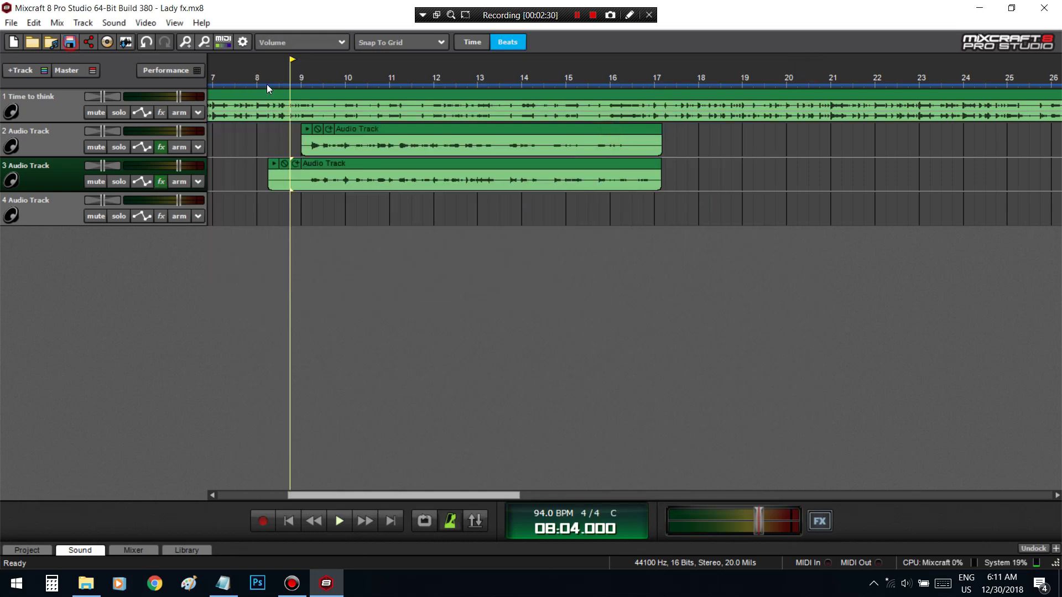
- While playing from bar 9, trim track 3's clip to start at bar 9 and the clips on tracks 2 and 3 to end at bar 17
left_click(300, 86)
key("space")
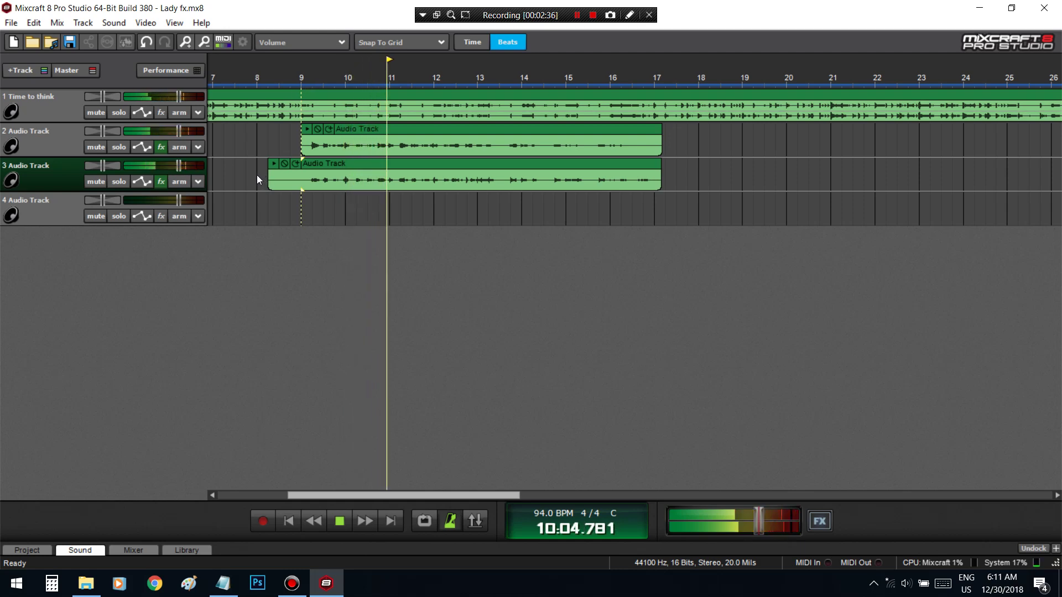
left_click_drag(269, 177, 301, 180)
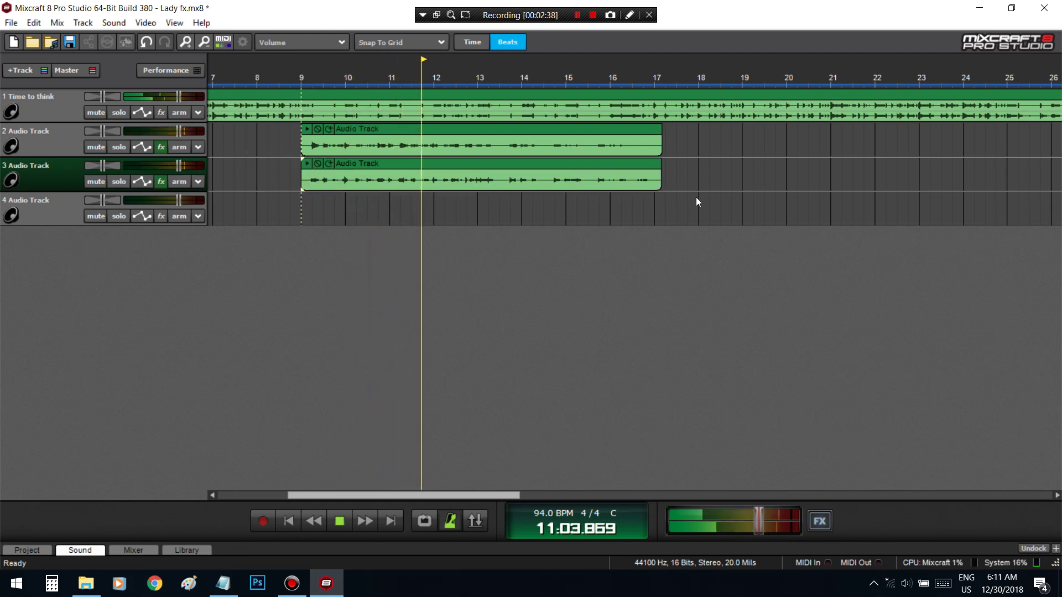
left_click_drag(662, 132, 655, 132)
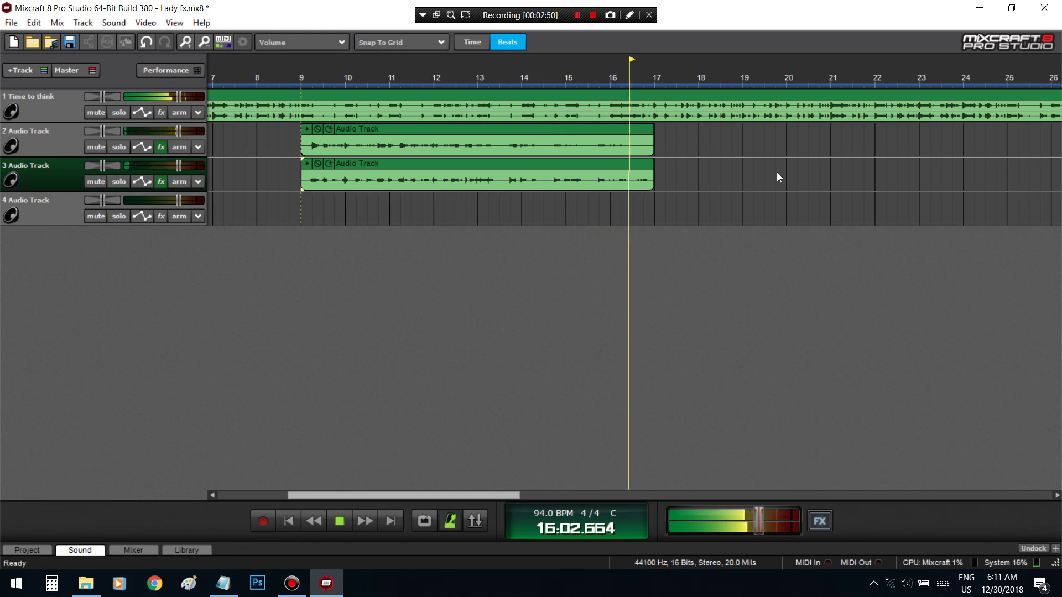
key("space")
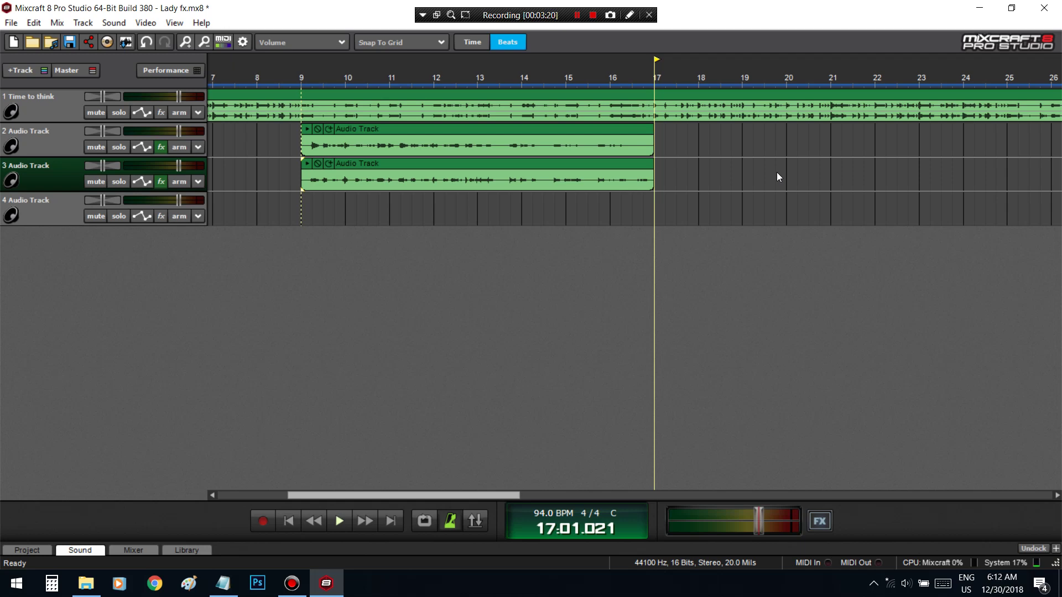
- Arm track 4 and record a take on it from bar 9 to just past bar 17
left_click(294, 213)
left_click(300, 220)
left_click(190, 216)
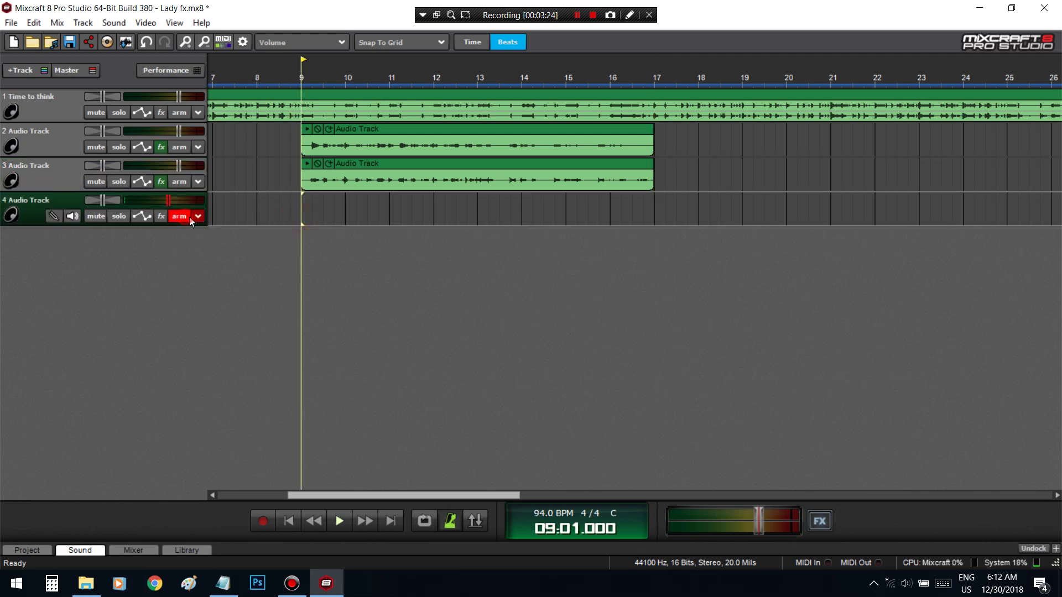
left_click(198, 217)
left_click(368, 295)
left_click(259, 523)
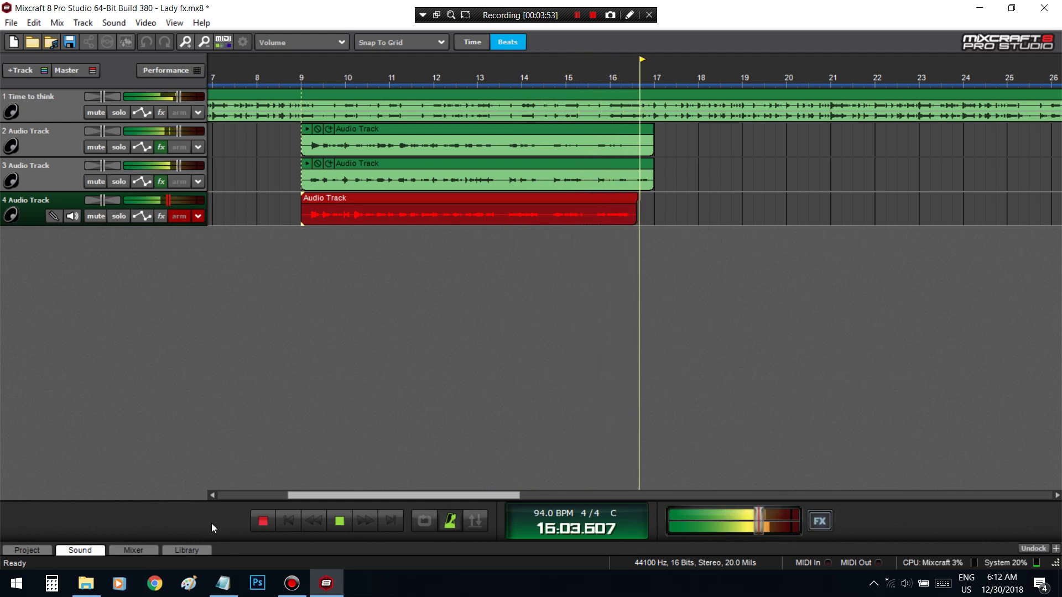
key("space")
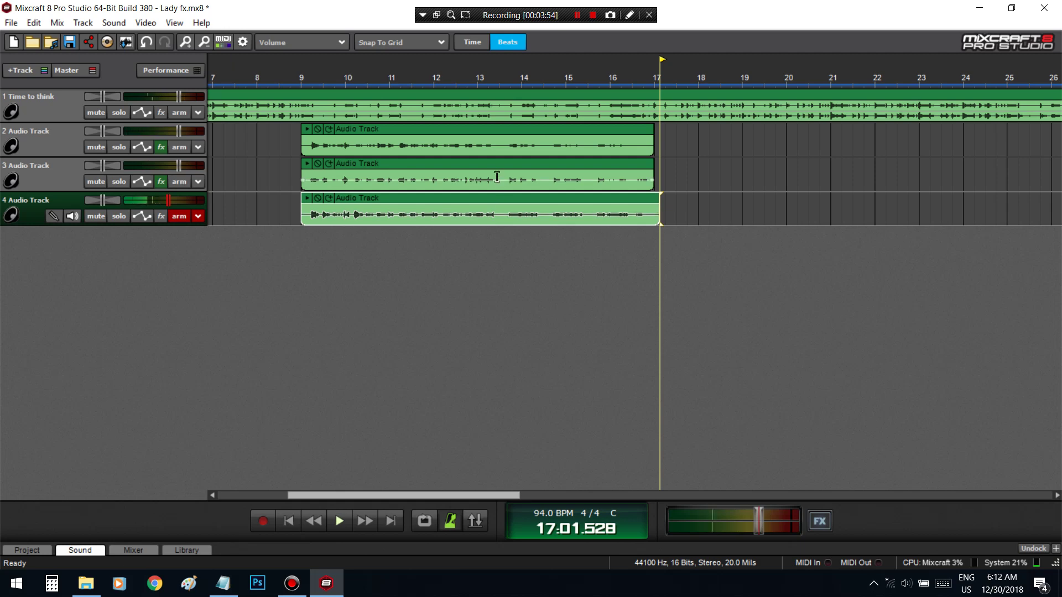
- Play back part of the new take and trim the end of track 4's clip to bar 17
left_click(421, 80)
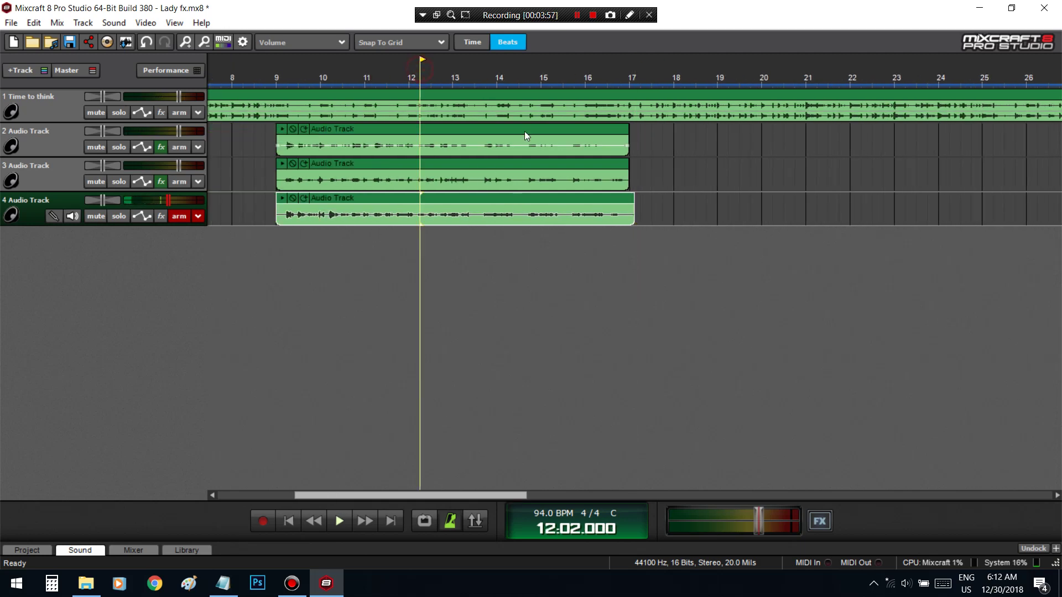
key("space")
scroll(856, 206, "up", 2)
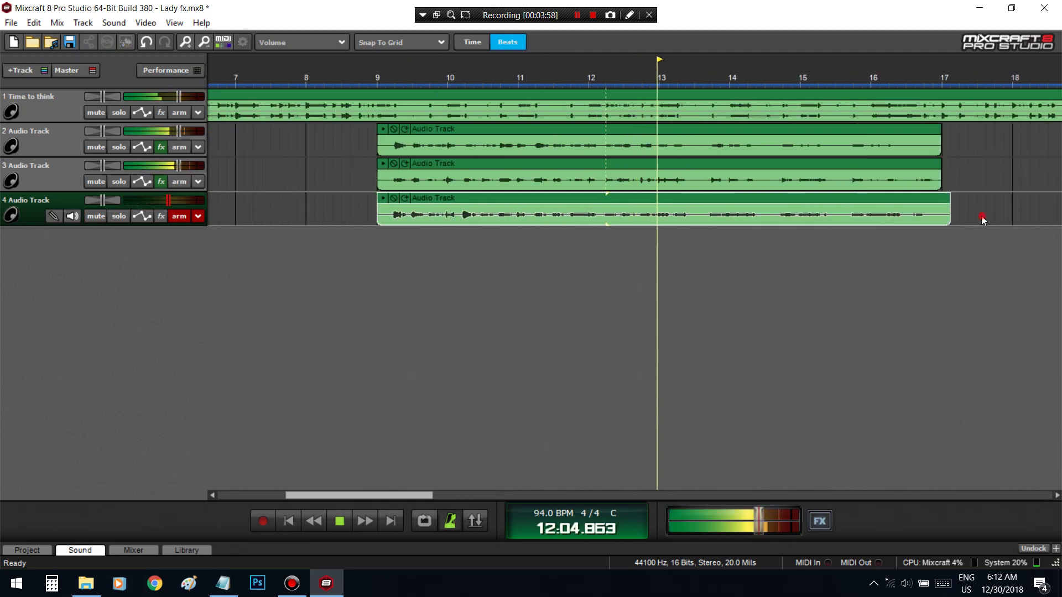
left_click_drag(976, 205, 942, 201)
key("space")
key("Delete")
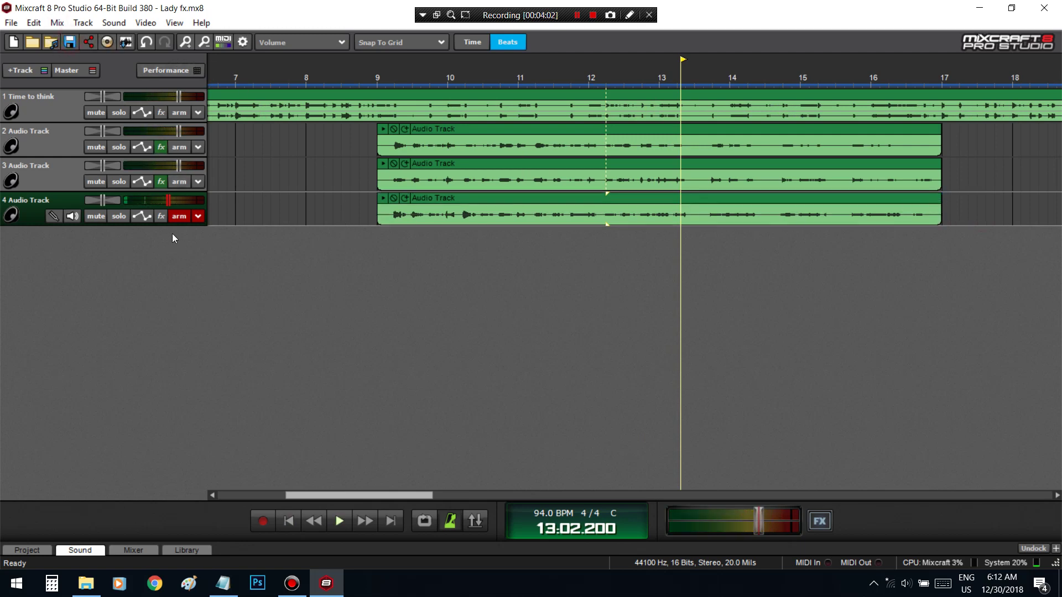
- Apply the #Radio Clear effect chain to track 4 and add the Auto-Tune_Evo_VST effect to it
left_click(161, 216)
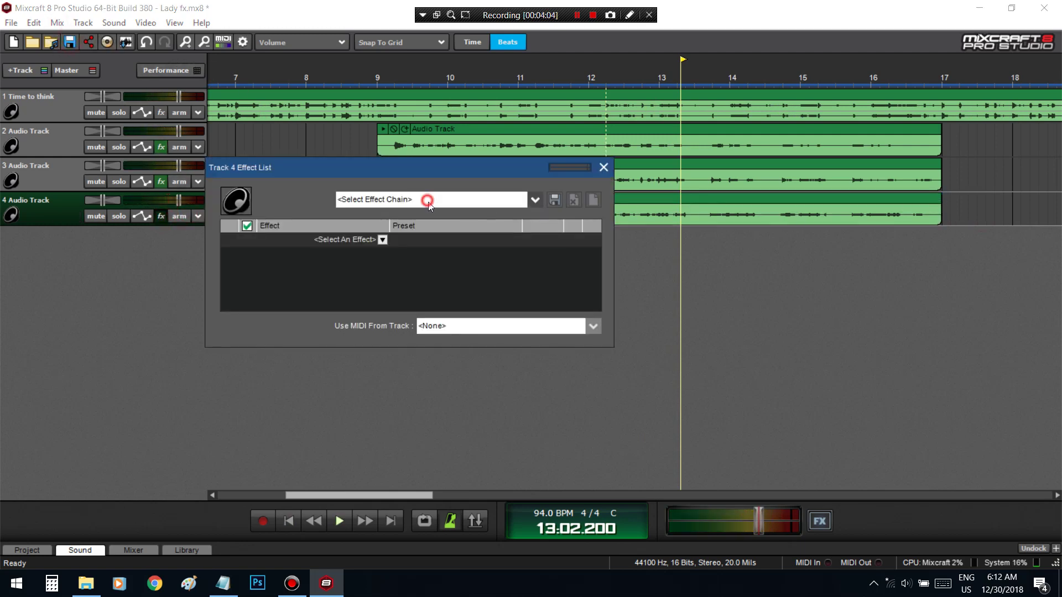
left_click(429, 203)
left_click(382, 291)
left_click(359, 283)
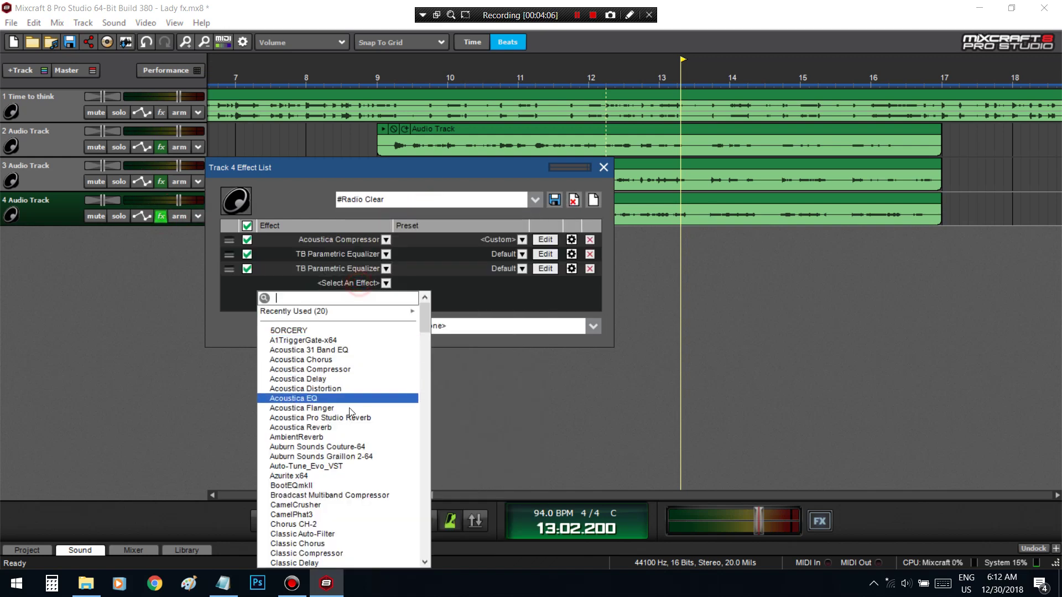
left_click(351, 466)
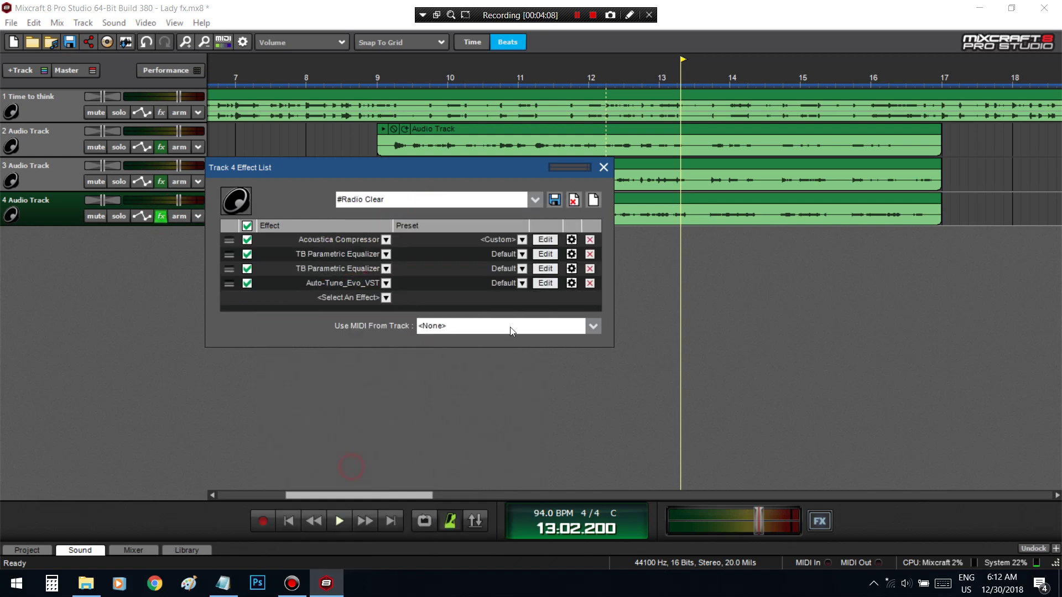
- Open track 4's Auto-Tune and set the key to E and the scale to Major
left_click(543, 283)
left_click(430, 122)
left_click(455, 208)
left_click(469, 121)
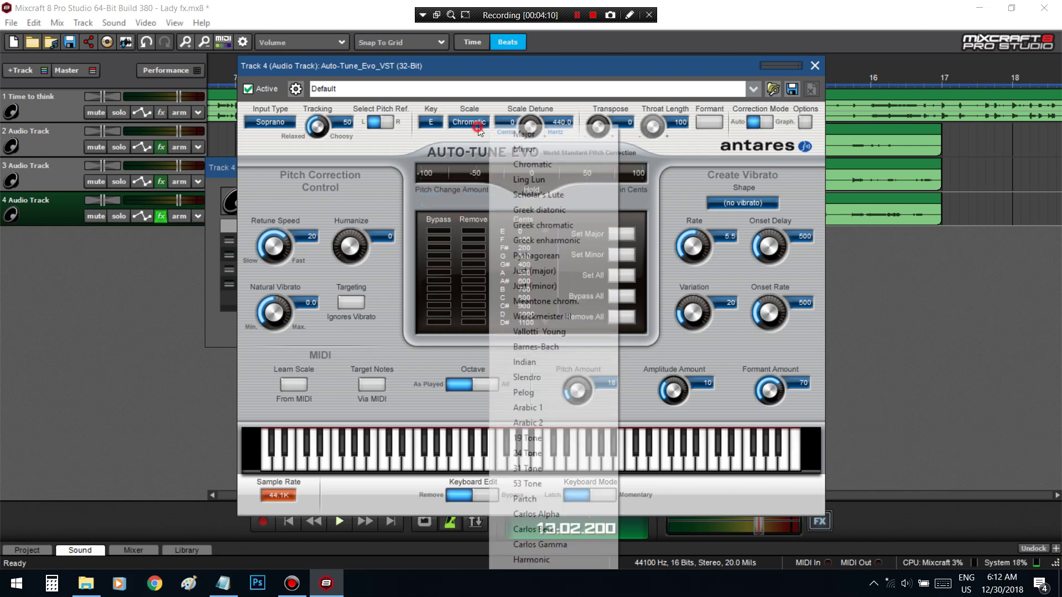
left_click(512, 148)
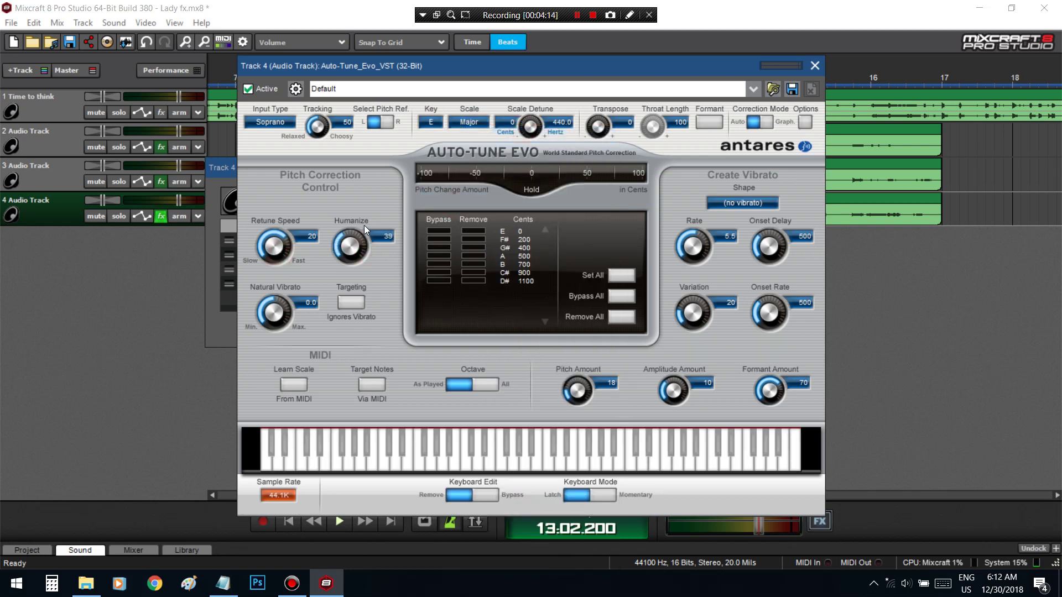
- Set track 4's Auto-Tune input type to Alto/Tenor, Retune Speed to 10 and Humanize to 30, and close the plug-in
left_click(282, 122)
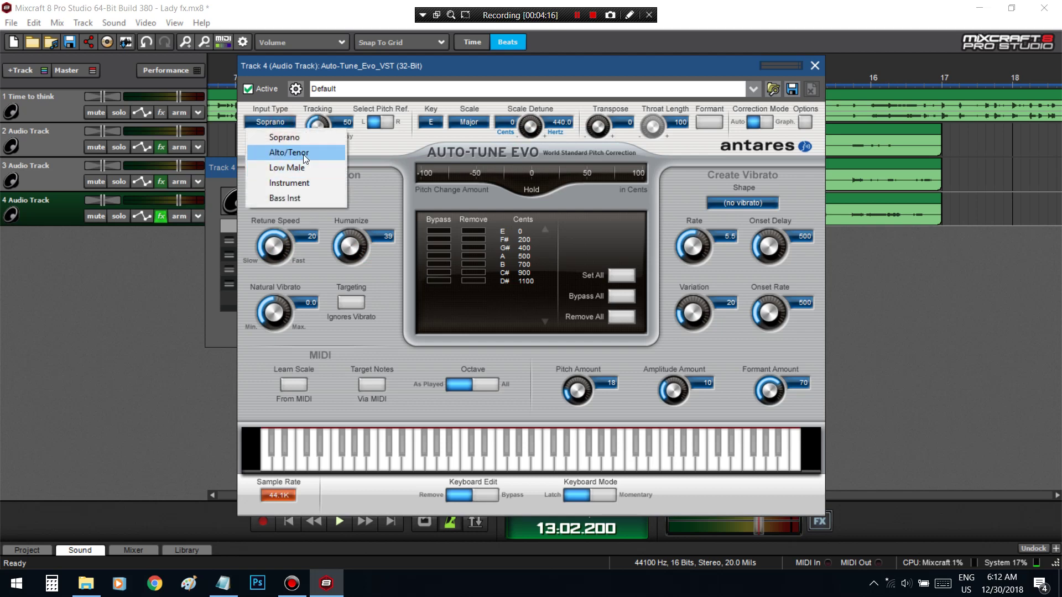
left_click(303, 154)
scroll(285, 250, "down", 4)
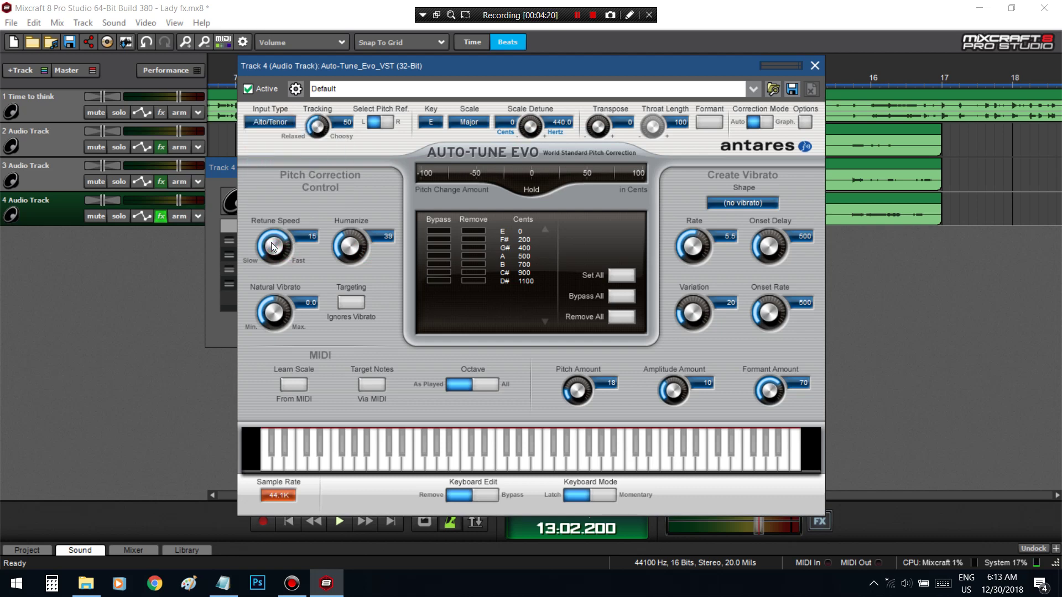
left_click(228, 168)
left_click(610, 170)
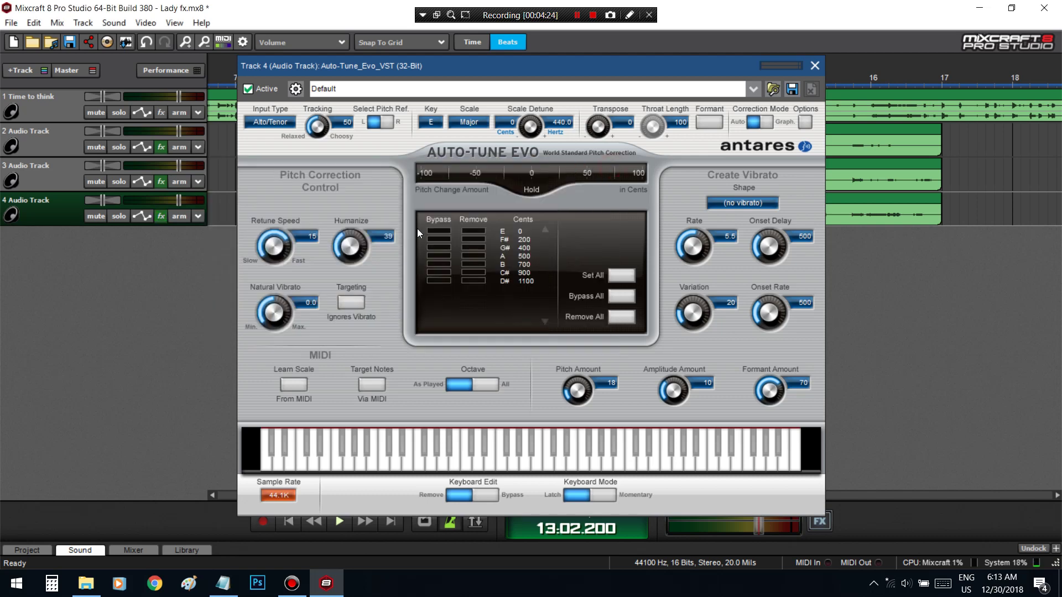
left_click(279, 252)
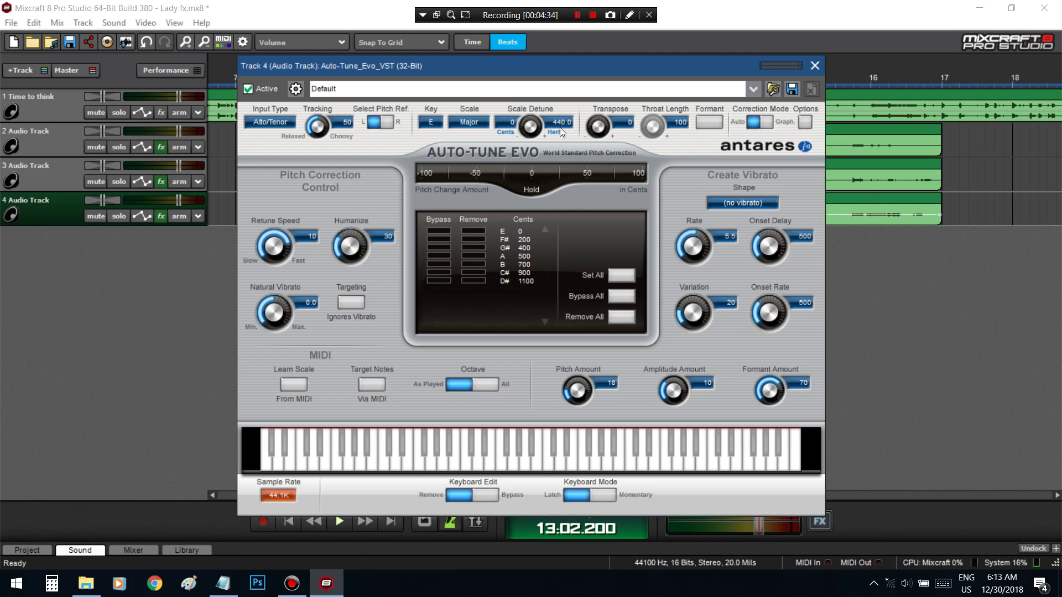
left_click(814, 66)
- Adjust the Humanize amount in track 3's Auto-Tune and close its effect windows
left_click(160, 182)
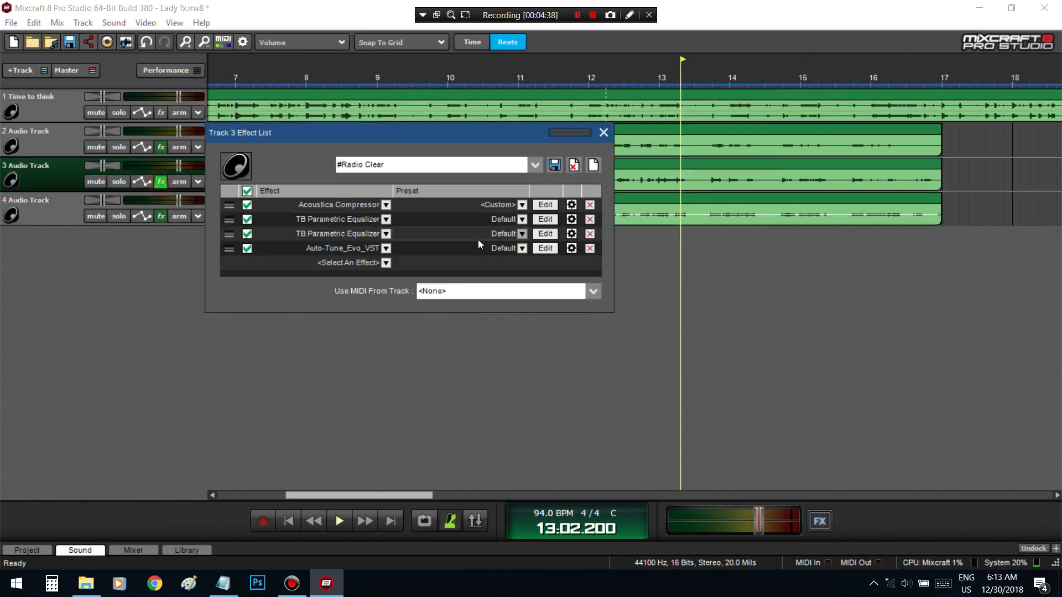
left_click(544, 249)
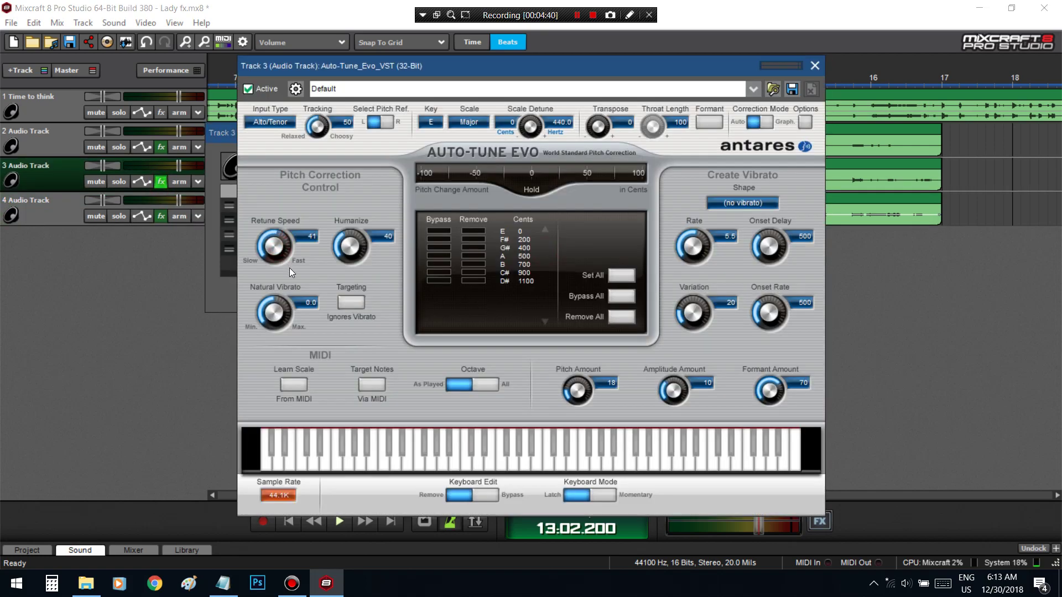
left_click_drag(347, 247, 354, 219)
left_click(814, 66)
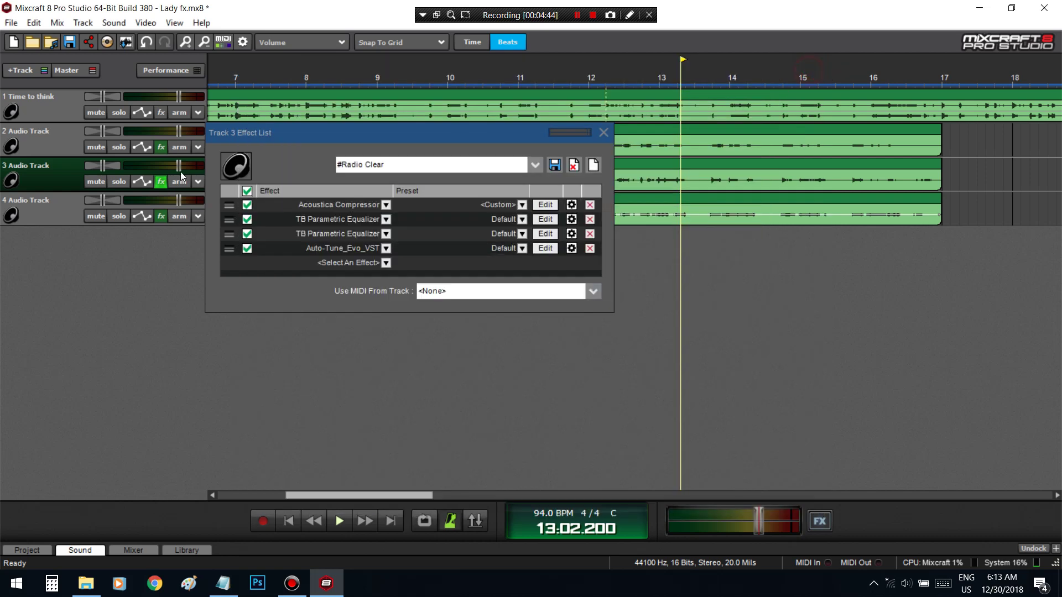
left_click(601, 133)
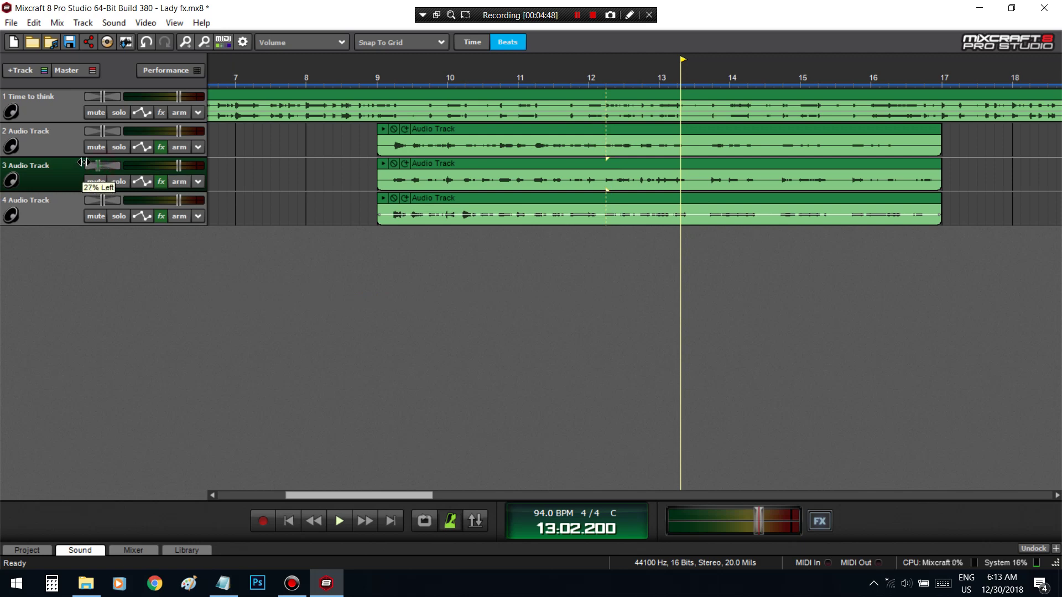
- Pan track 3 slightly left and track 4 about 15% right, and play the mix from just before bar 9
left_click(102, 203)
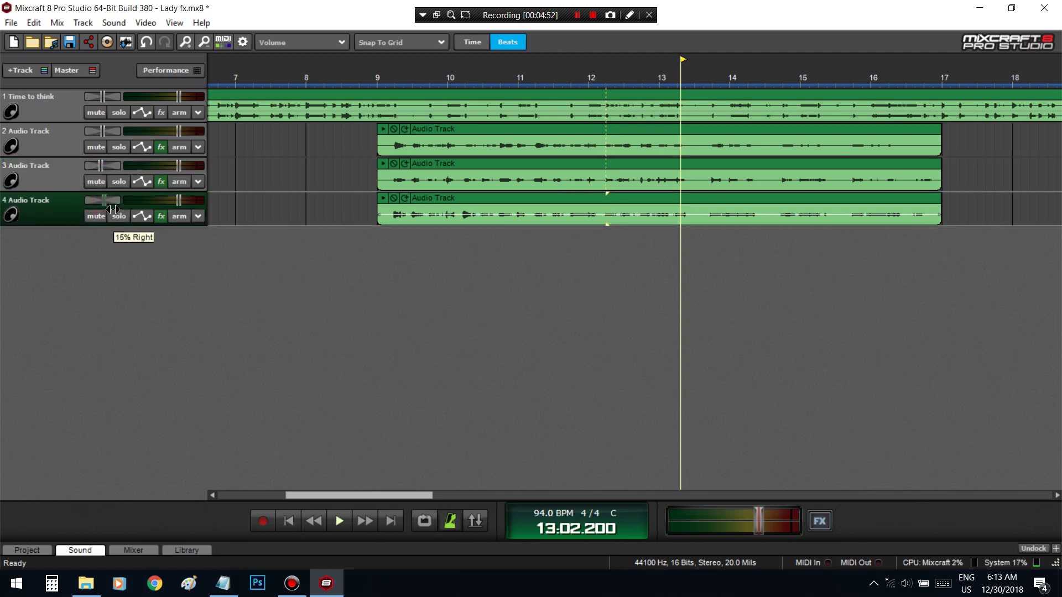
left_click(370, 159)
key("space")
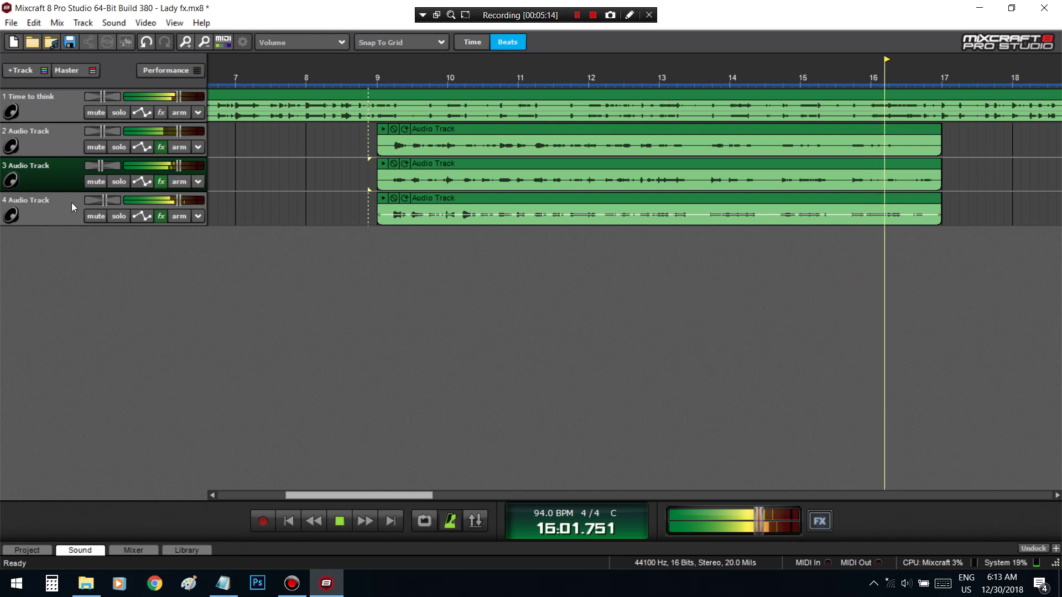
key("space")
- Widen the vocal panning by setting track 3 to about 50% left and moving track 4 further right
left_click(62, 140)
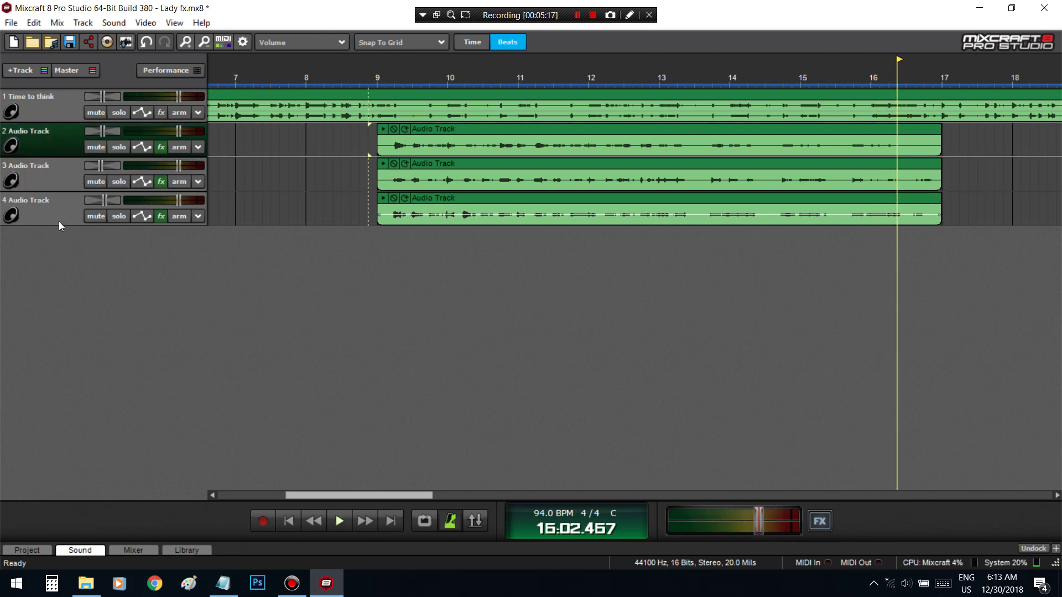
left_click(58, 214)
left_click(65, 178)
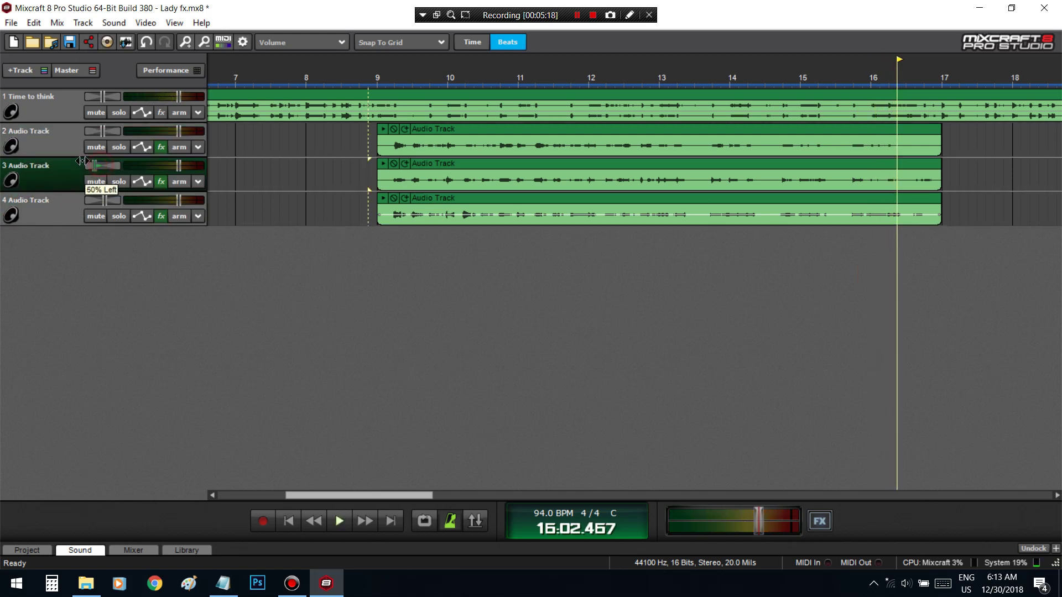
left_click_drag(106, 199, 124, 206)
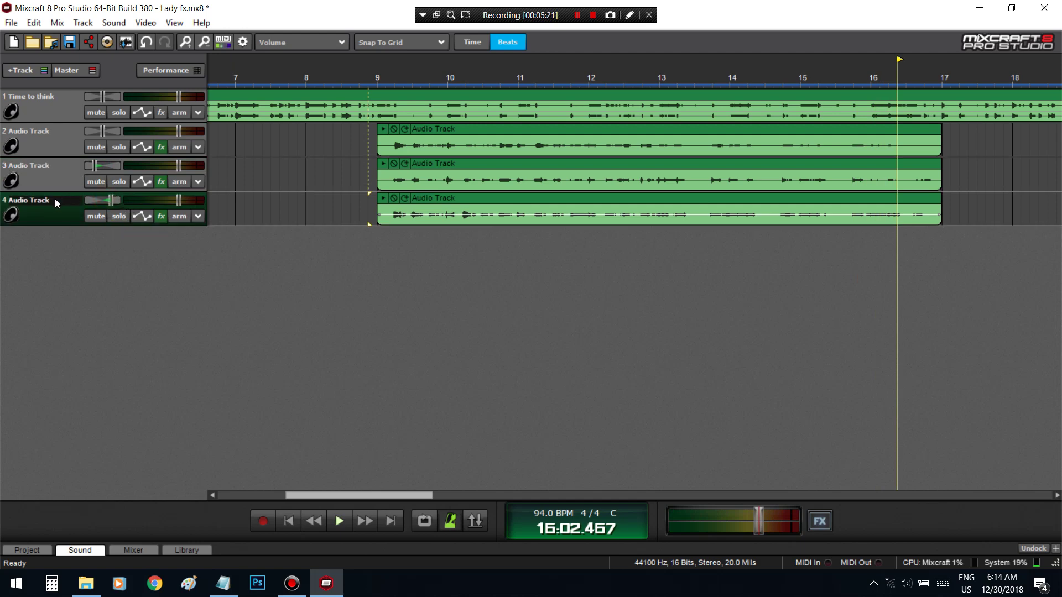
- Lower the volume of tracks 3 and 4 together and play the mix from around the start of bar 9
left_click(62, 175)
left_click(58, 214, "ctrl")
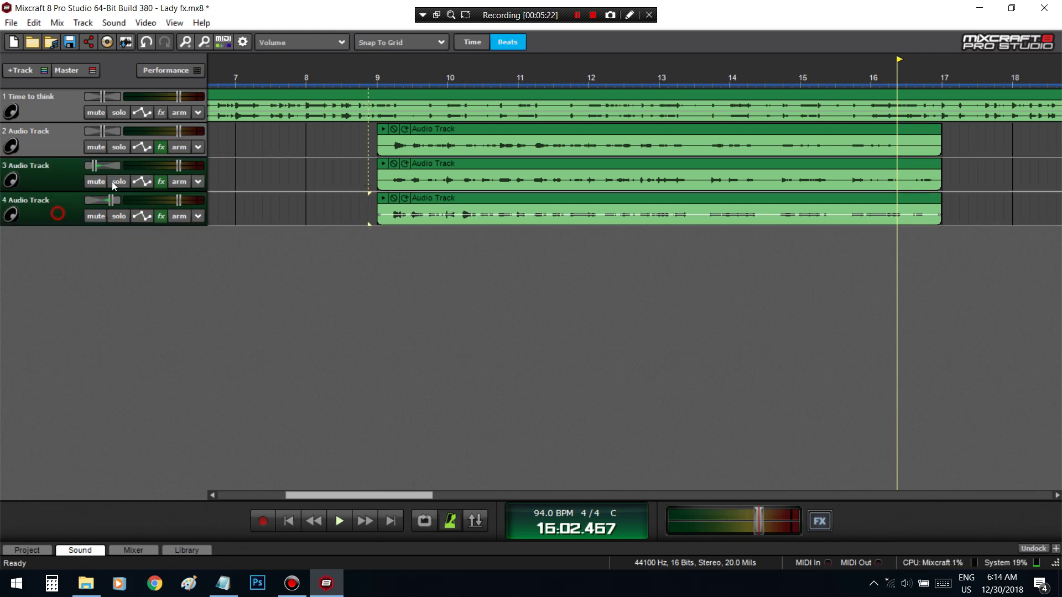
left_click(387, 81)
key("space")
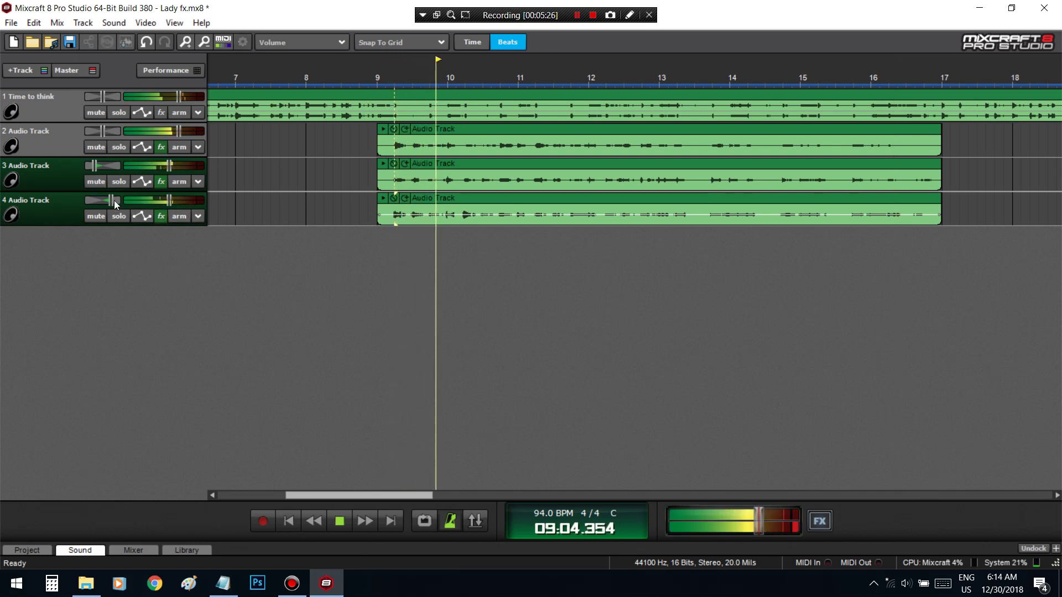
- During playback, narrow the panning of tracks 3 and 4 slightly and lower both volumes further, ending with playback stopped
left_click(70, 182)
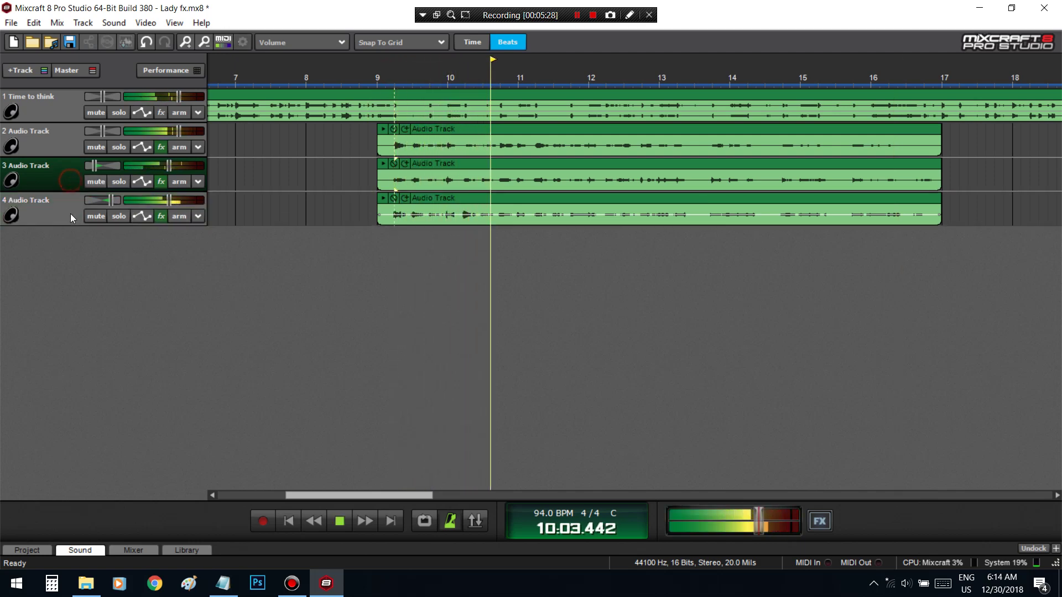
left_click(108, 195)
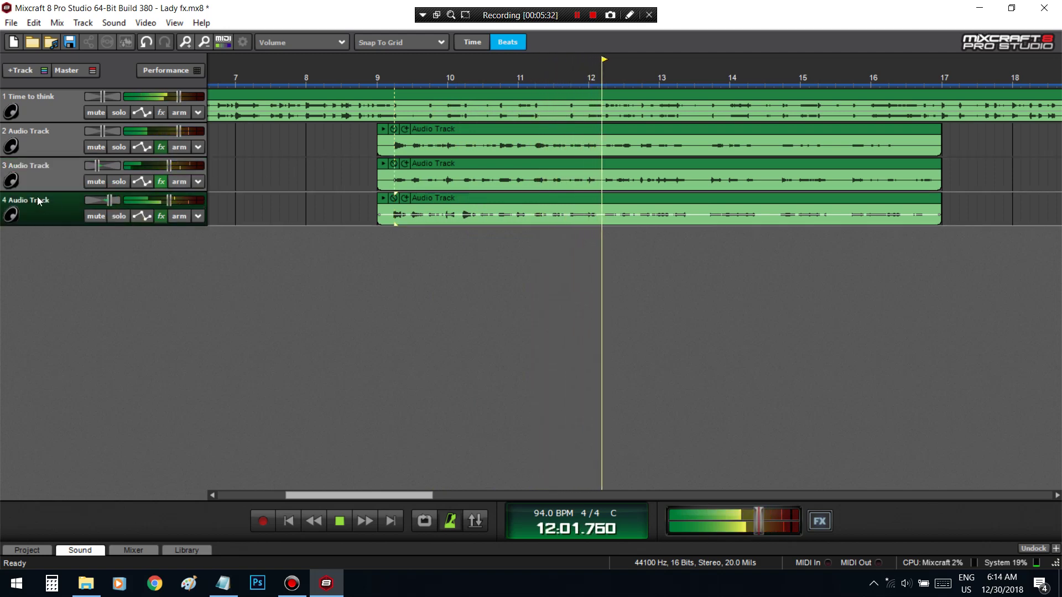
left_click(78, 180, "ctrl")
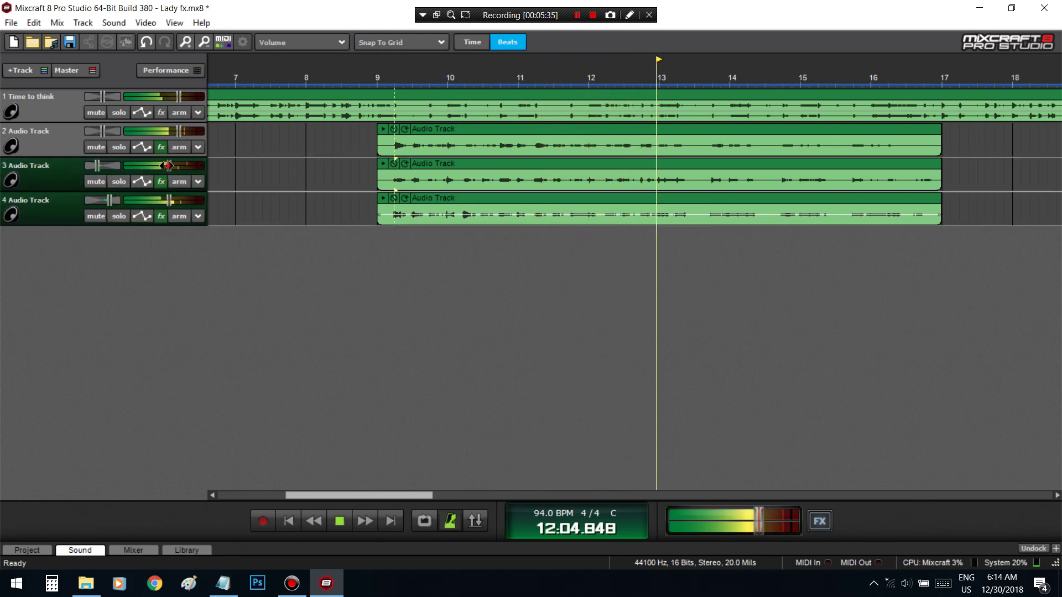
left_click_drag(167, 166, 160, 165)
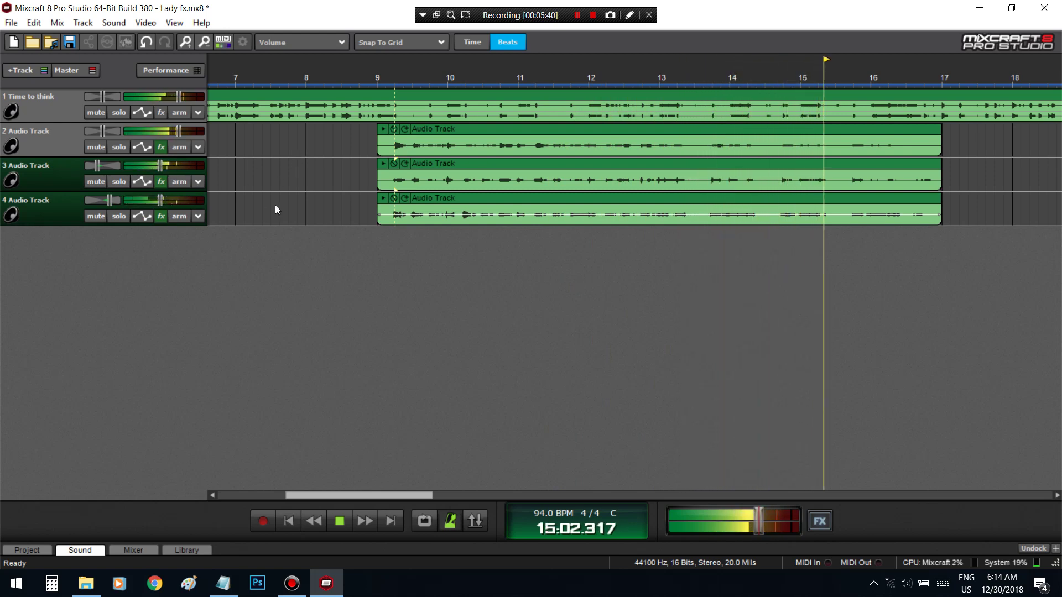
key("space")
left_click_drag(280, 187, 304, 215)
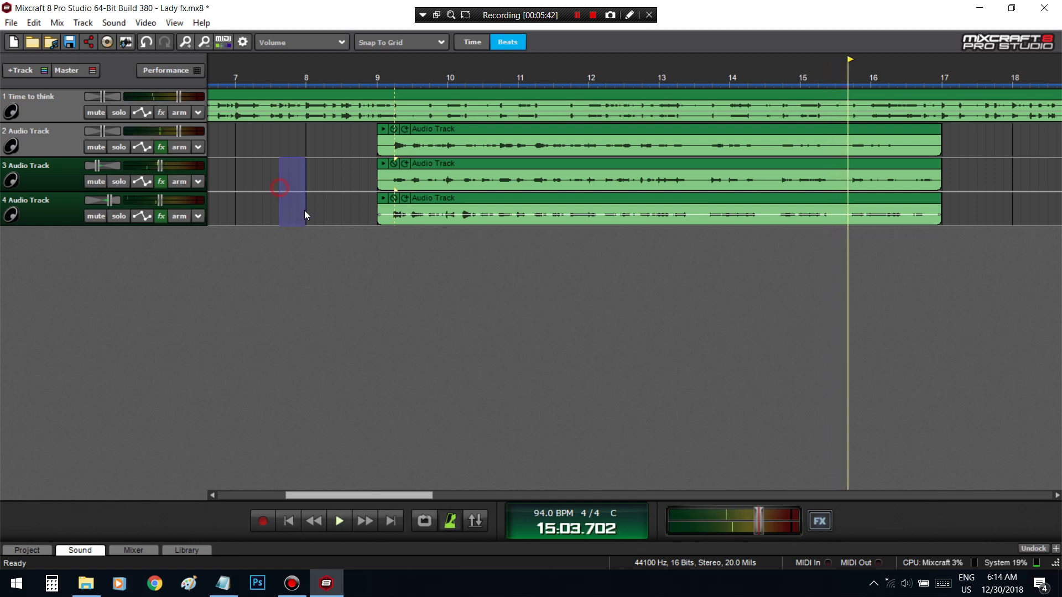
- Add the pitchproof-x64 effect to track 3's effect list
left_click(61, 203)
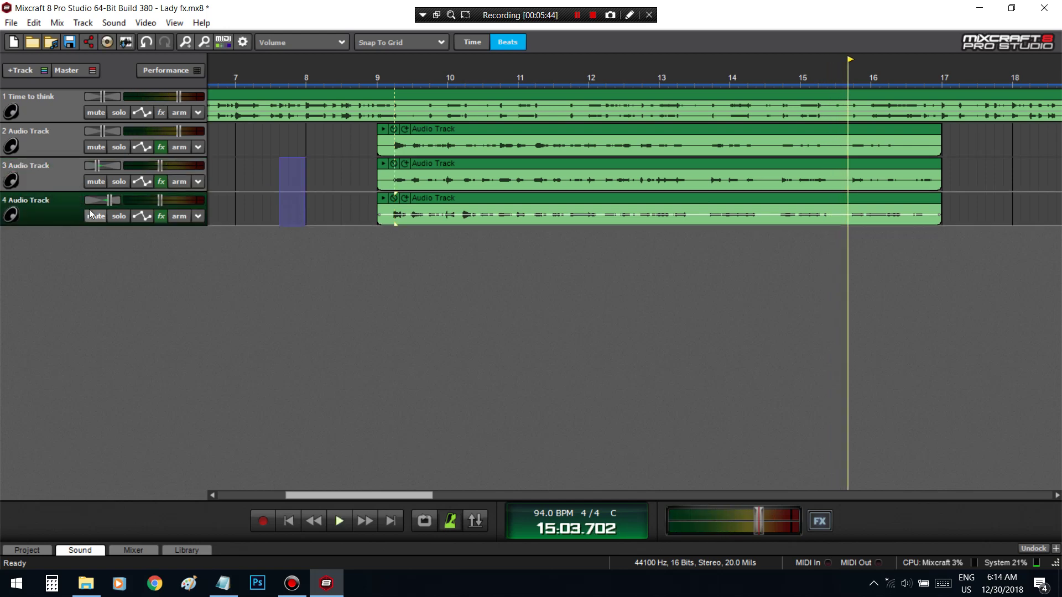
left_click(160, 182)
left_click(376, 262)
scroll(397, 392, "down", 10)
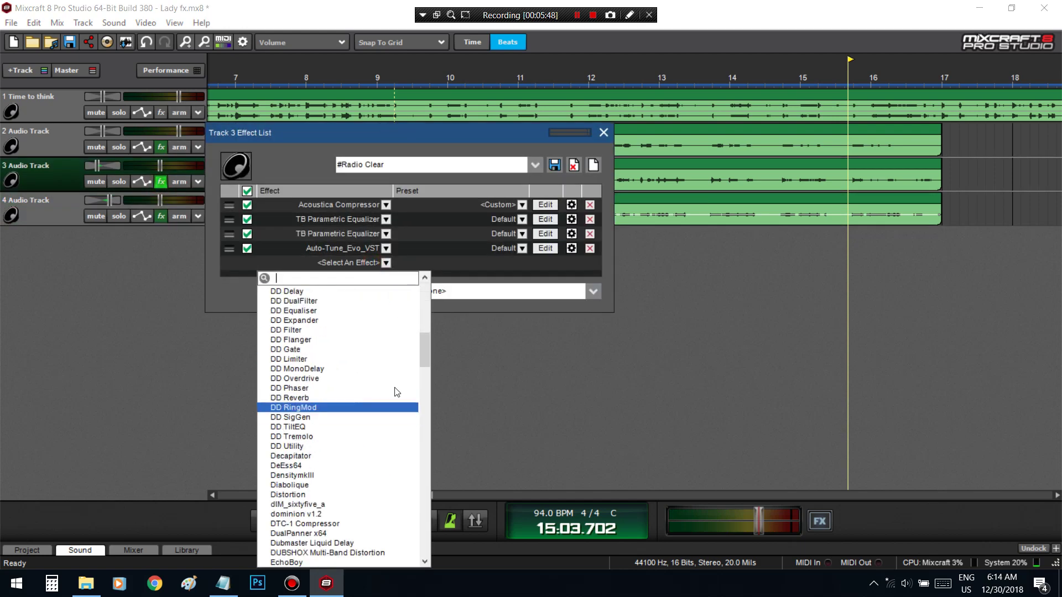
scroll(397, 392, "up", 10)
type("pitch")
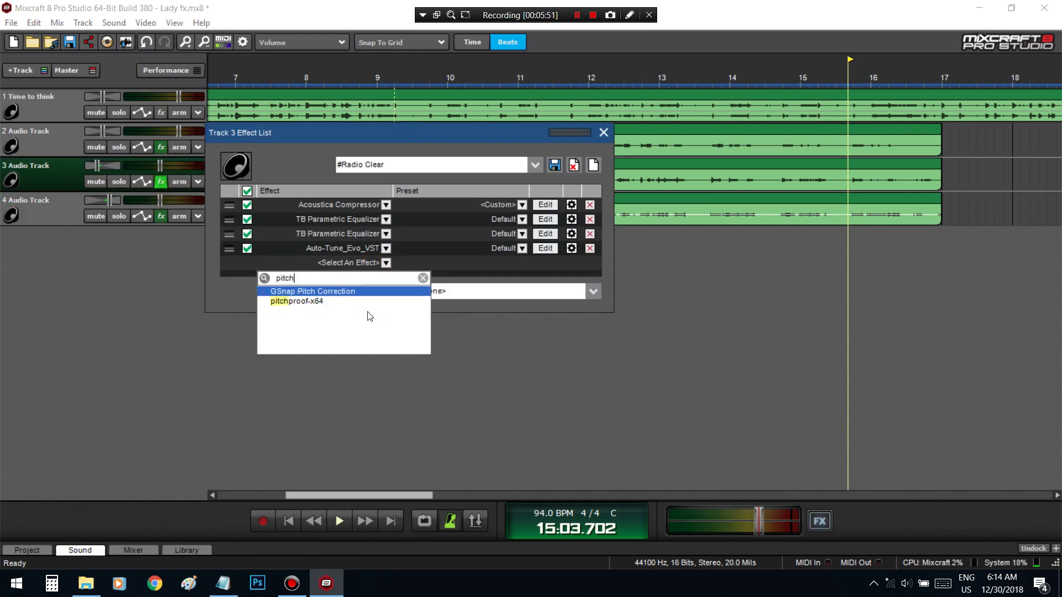
left_click(273, 301)
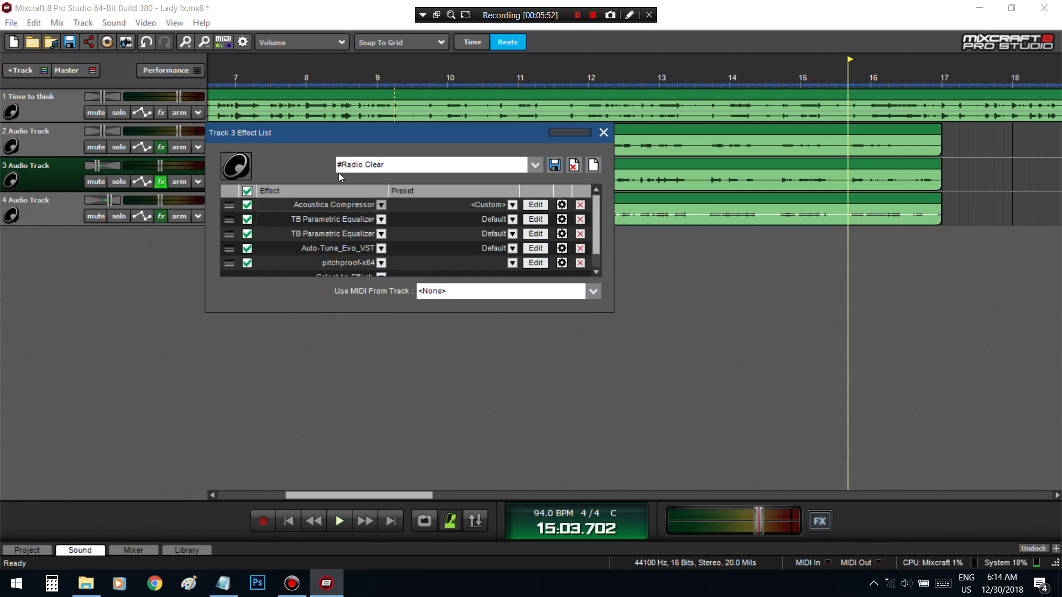
- Solo tracks 1 and 3, move the effect list clear of the clips and play from bar 9
left_click(138, 189)
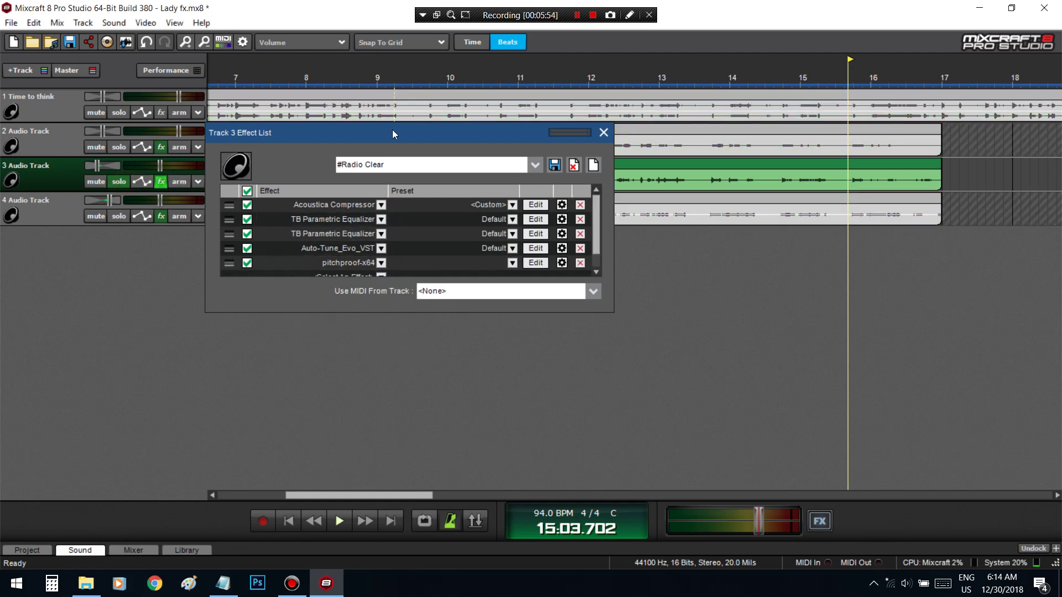
left_click_drag(393, 131, 464, 201)
left_click(119, 120)
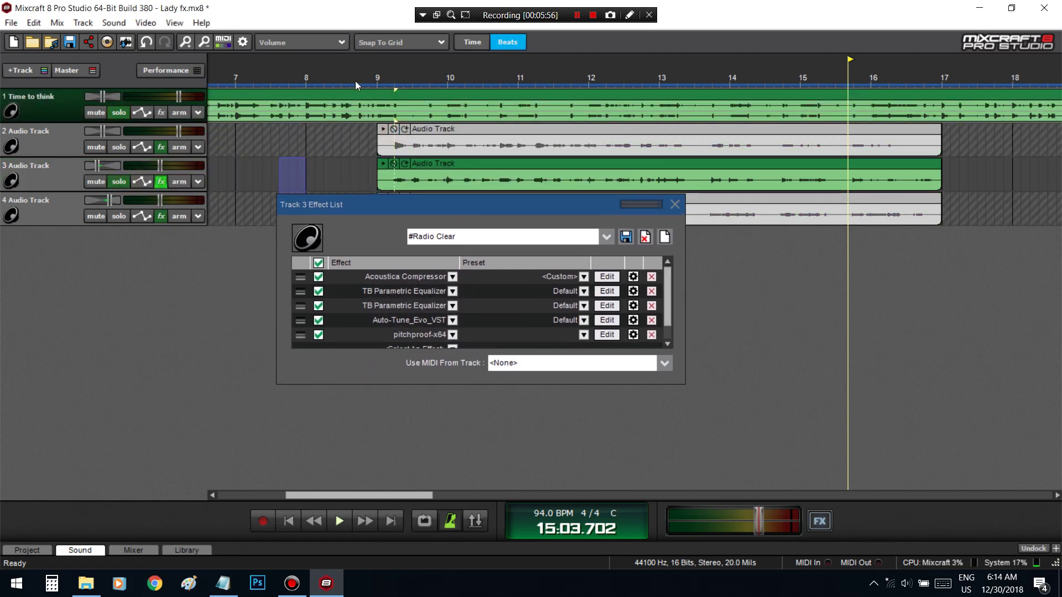
left_click(387, 77)
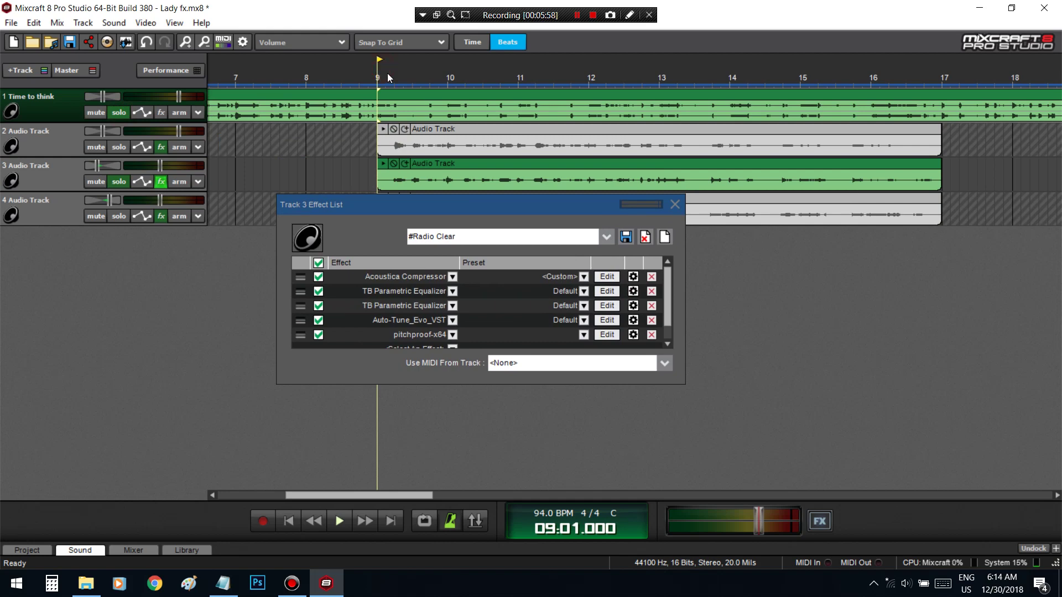
key("space")
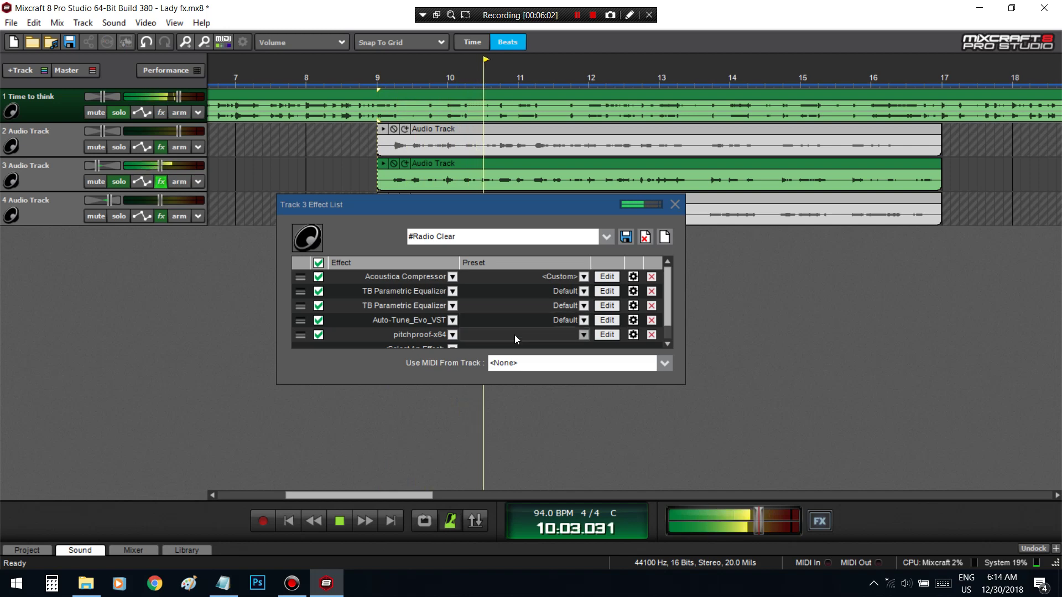
- Open track 3's pitchproof-x64 editor, stop playback, and set the pitch to +8 and the key to E / C#m
left_click(607, 334)
key("space")
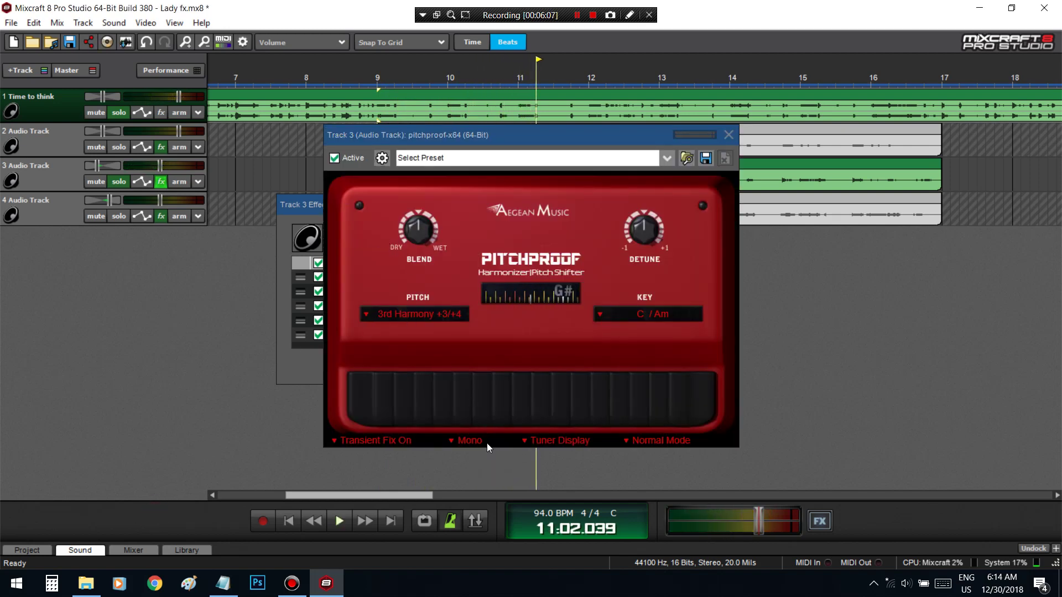
left_click(453, 320)
left_click(452, 322)
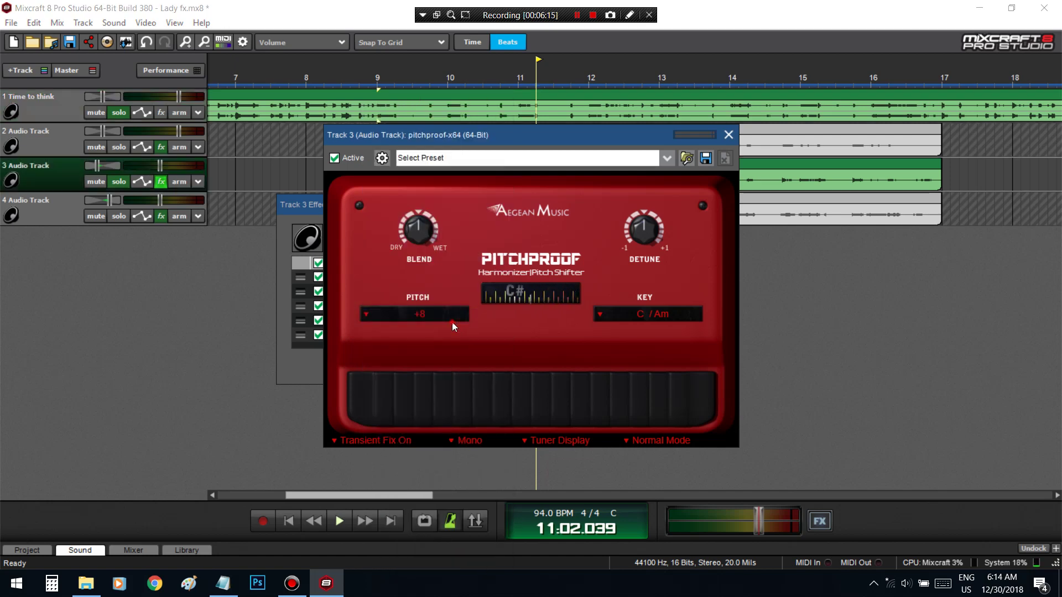
left_click(452, 321)
left_click(651, 316)
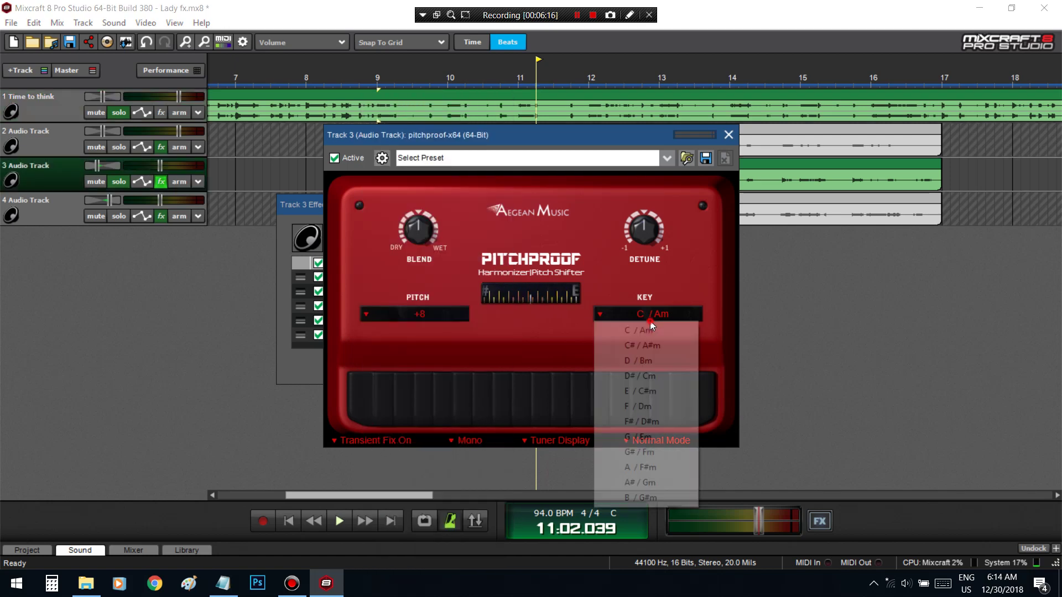
left_click(650, 393)
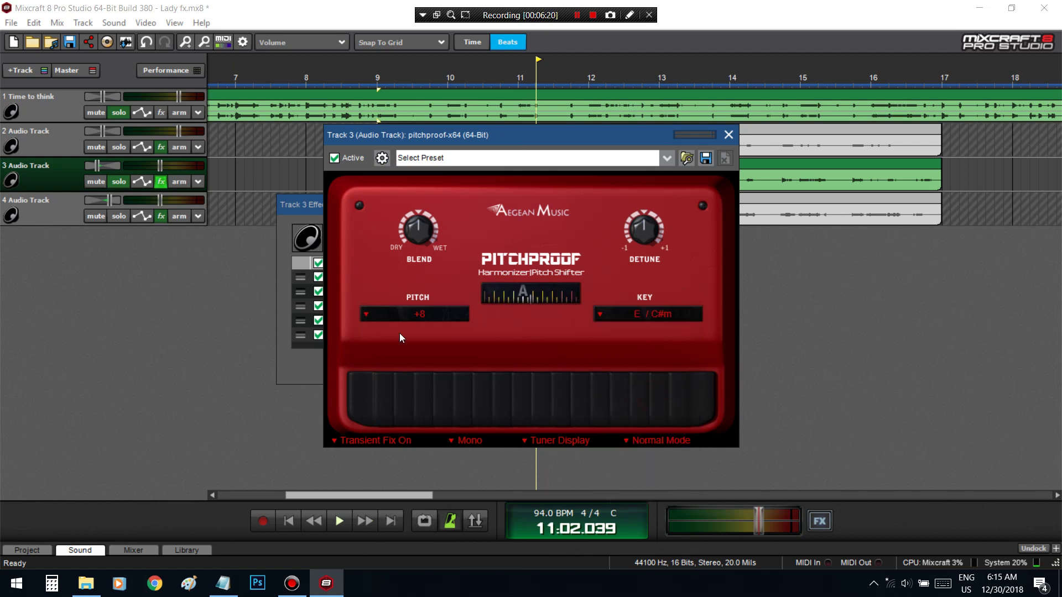
- Try pitch +7, settle on +5, clear the effect windows off the clips and play from the beginning of bar 9
left_click(407, 315)
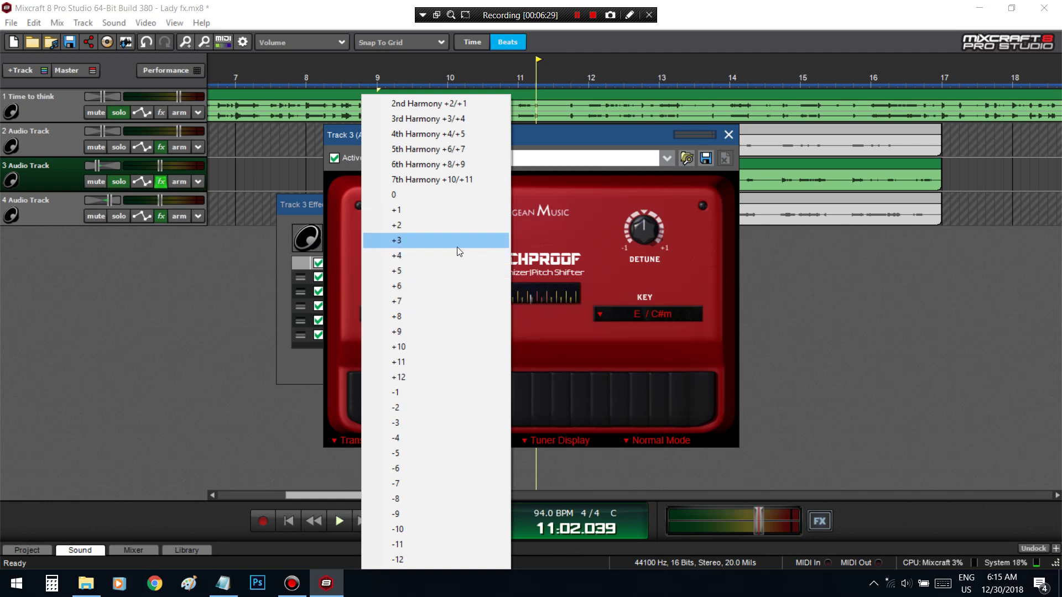
left_click(426, 301)
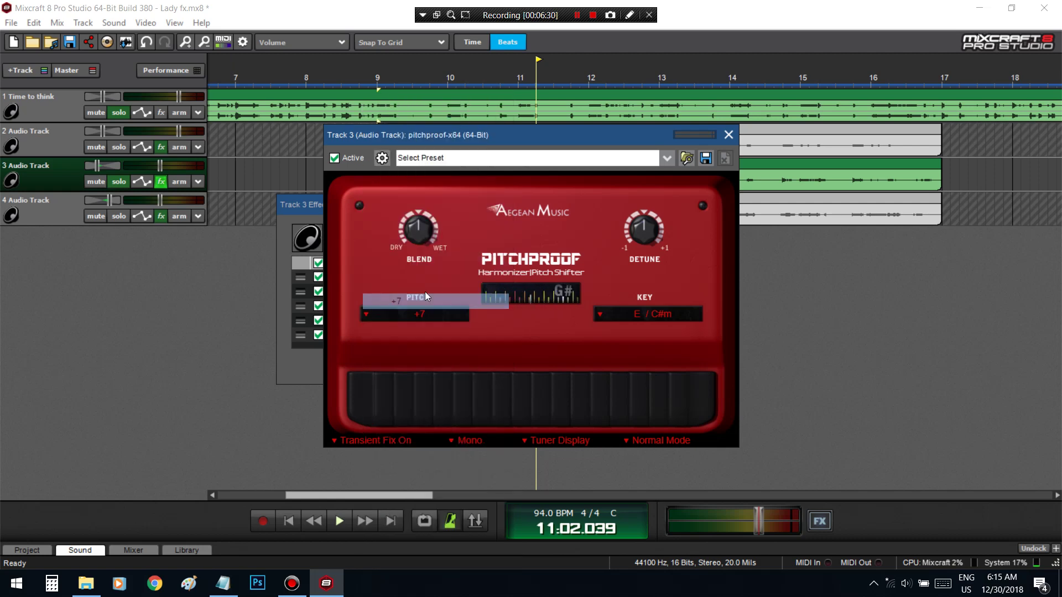
left_click(419, 315)
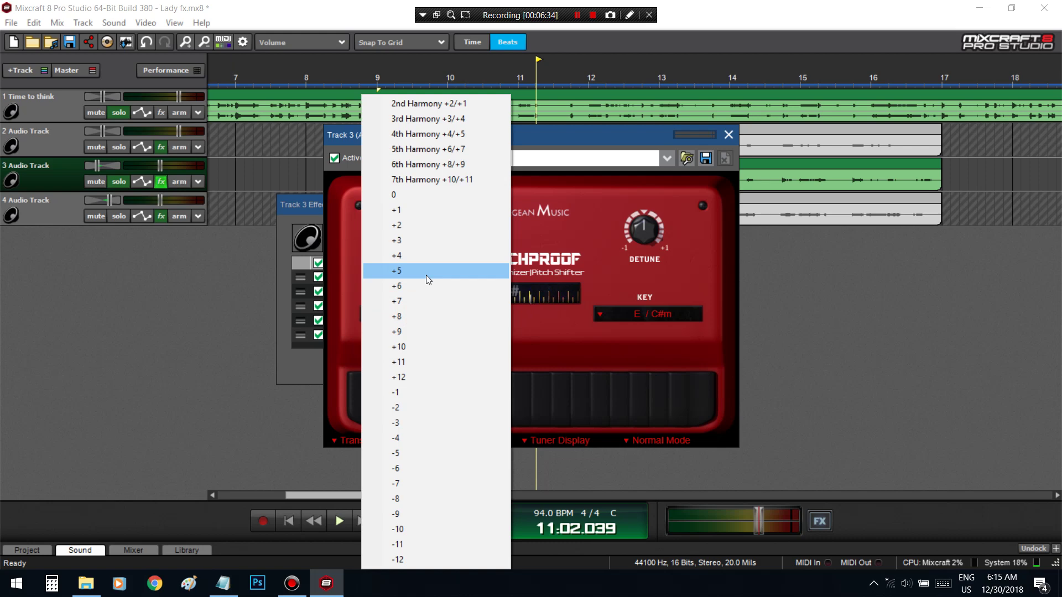
left_click(425, 275)
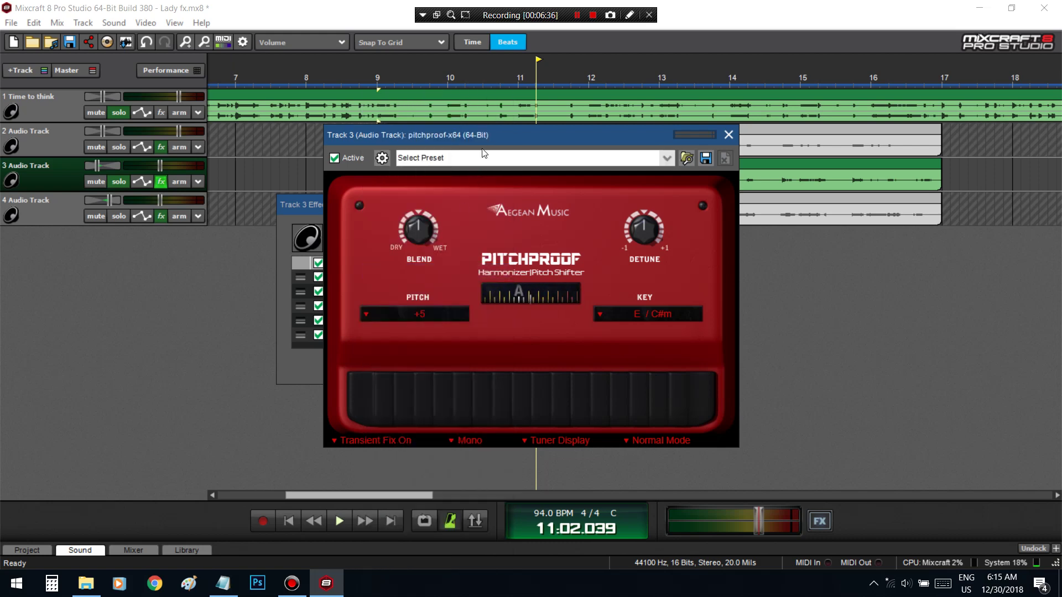
left_click(675, 204)
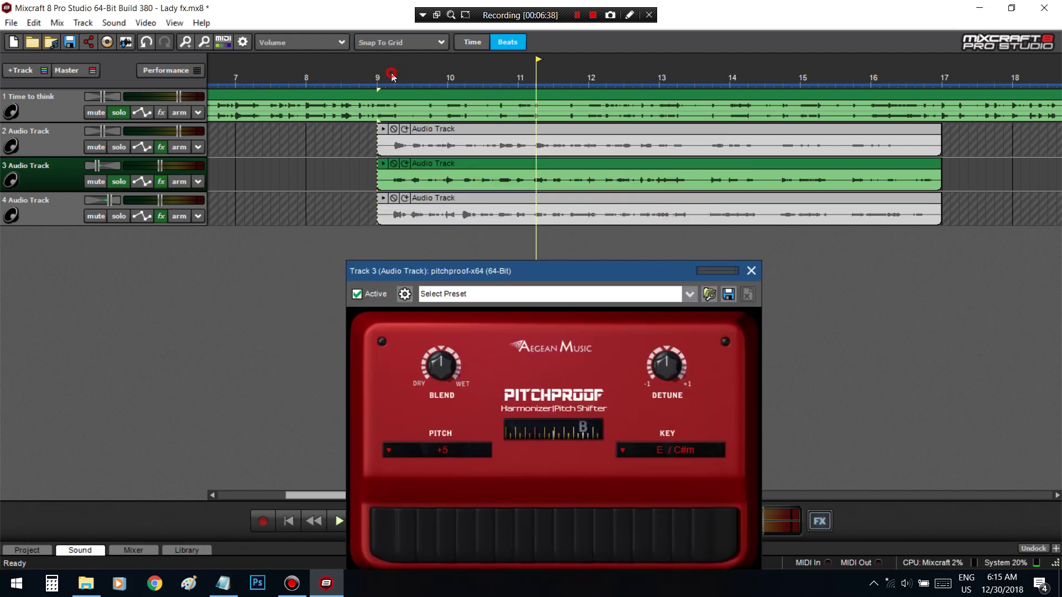
key("space")
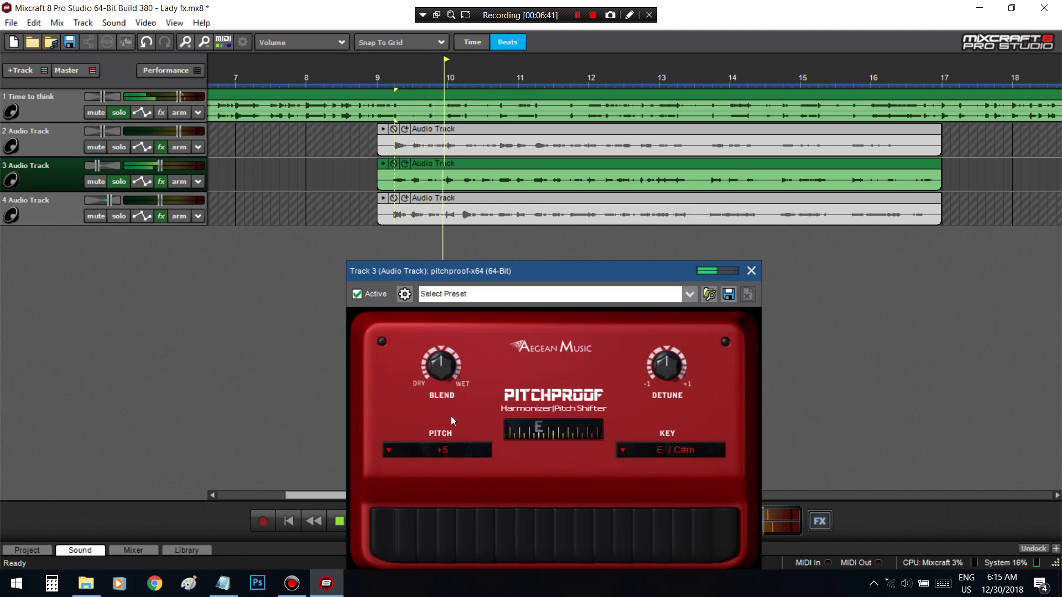
- Set the pitchproof pitch to -5 and replay the vocal from the beginning of bar 9
left_click(456, 451)
left_click(430, 453)
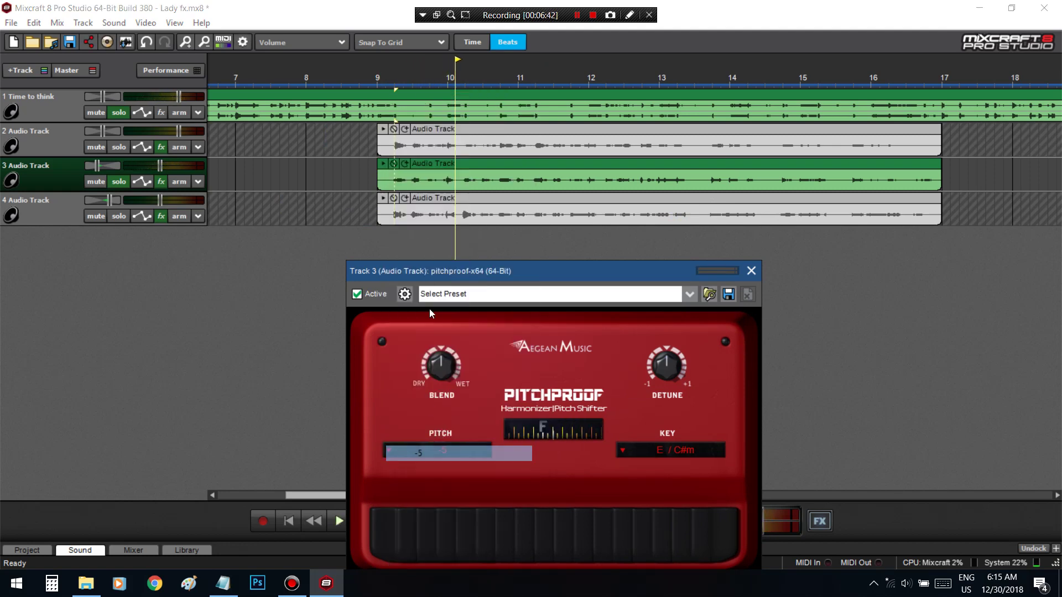
left_click(398, 75)
key("space")
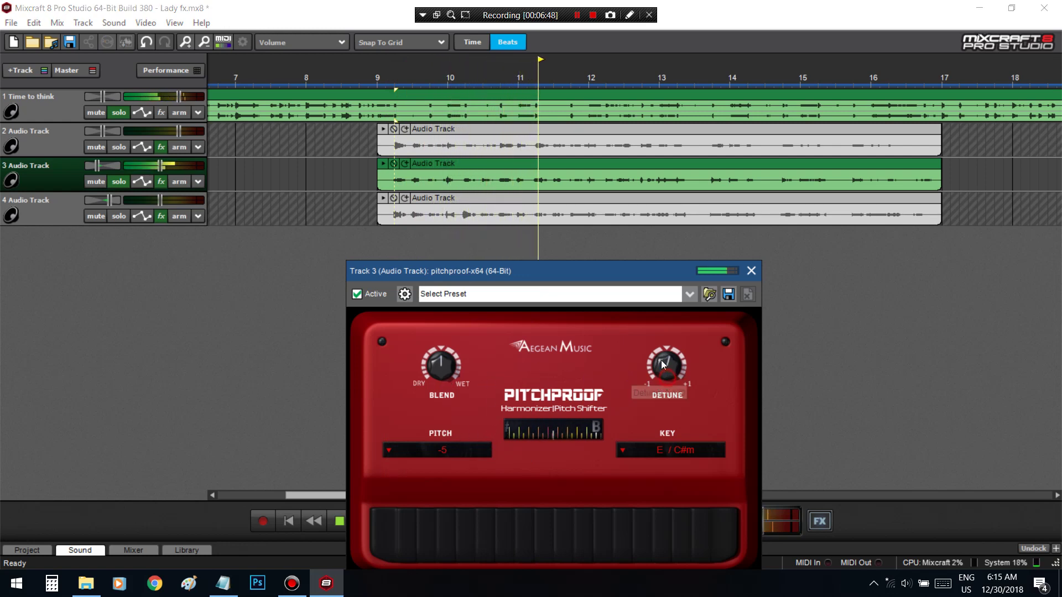
- Raise the pitchproof detune, turn the blend fully wet and replay from the beginning of bar 9
left_click_drag(662, 360, 656, 352)
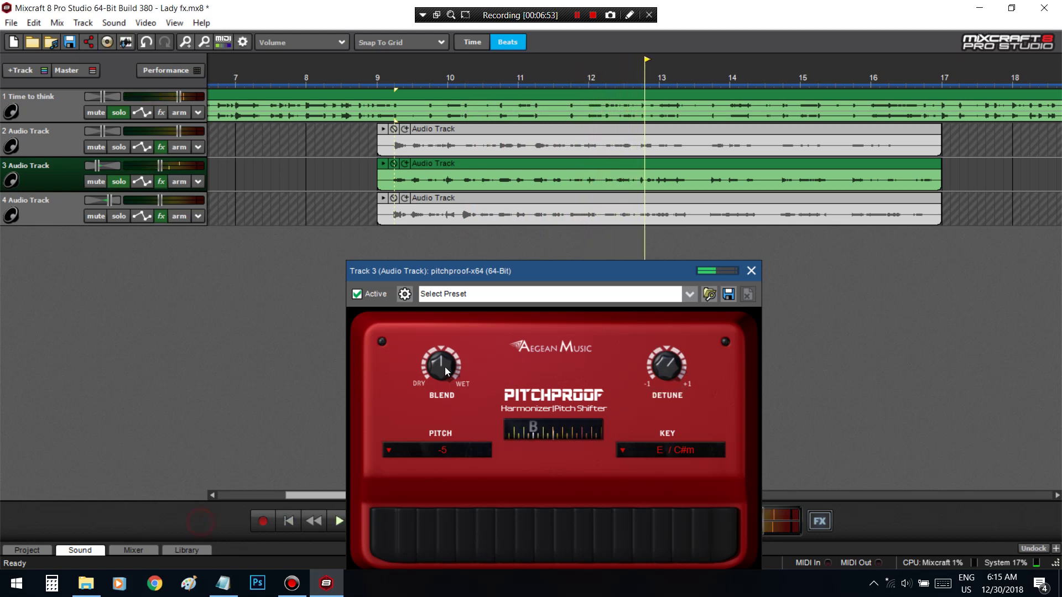
key("space")
left_click(386, 87)
key("space")
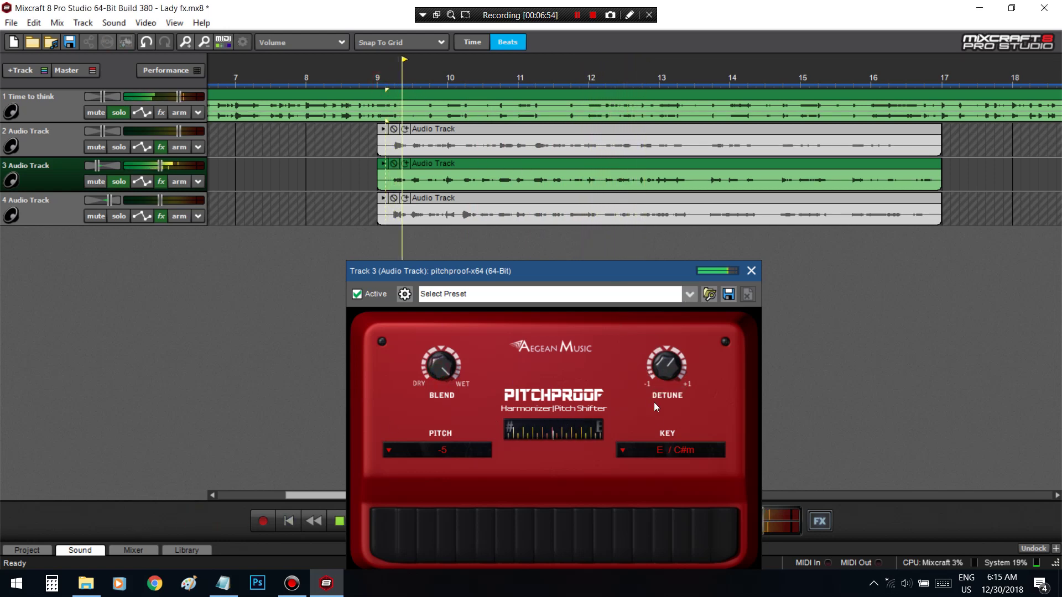
- Set the pitchproof key to C / Am, bring the detune back near its centre and replay from bar 9
left_click(668, 451)
left_click(669, 278)
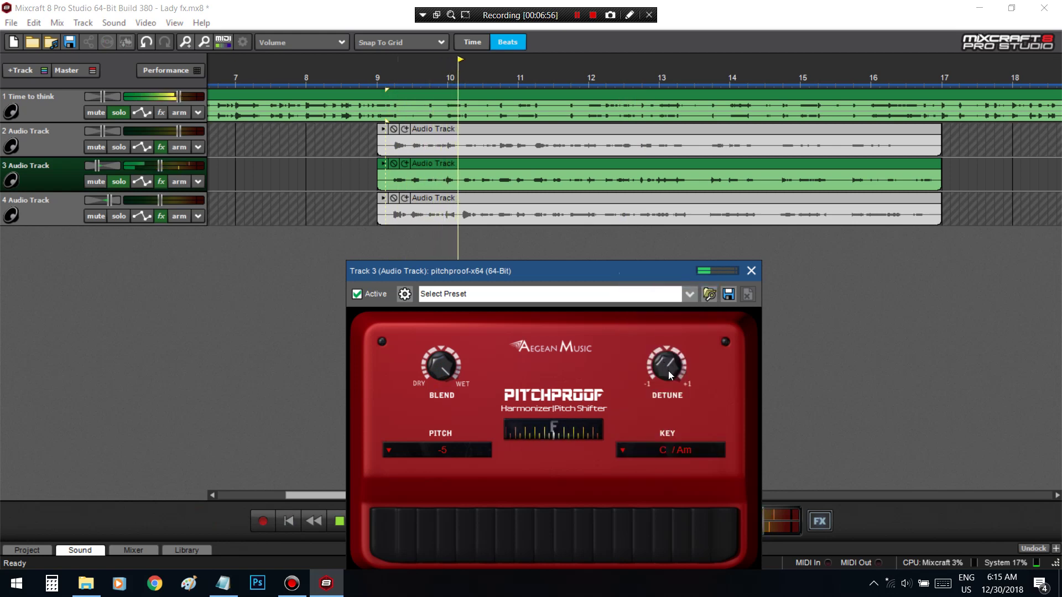
mouse_move(669, 375)
left_mouse_down()
mouse_move(654, 321)
mouse_move(679, 450)
mouse_move(677, 365)
left_mouse_up()
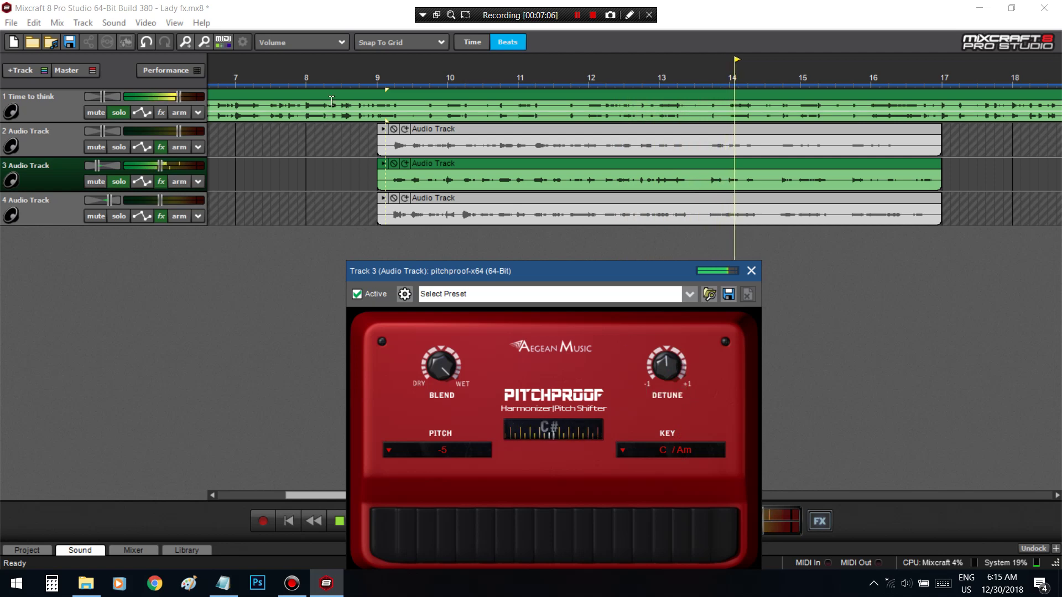
left_click(375, 79)
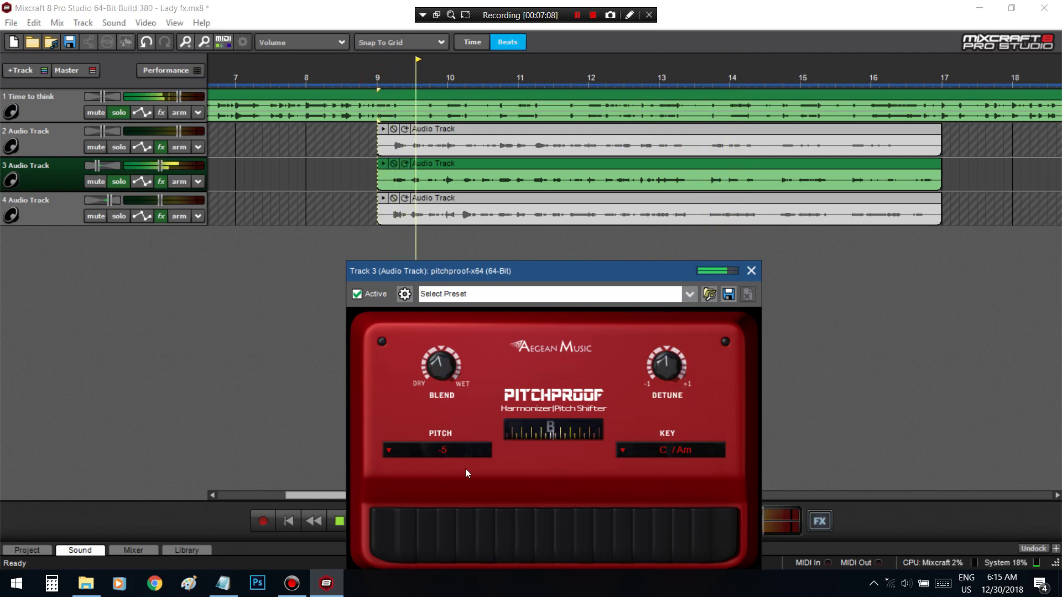
- During playback, reduce the pitchproof blend toward dry, set the pitch to -7 and raise the detune slightly
mouse_move(465, 473)
left_mouse_down()
mouse_move(469, 486)
mouse_move(459, 482)
left_mouse_up()
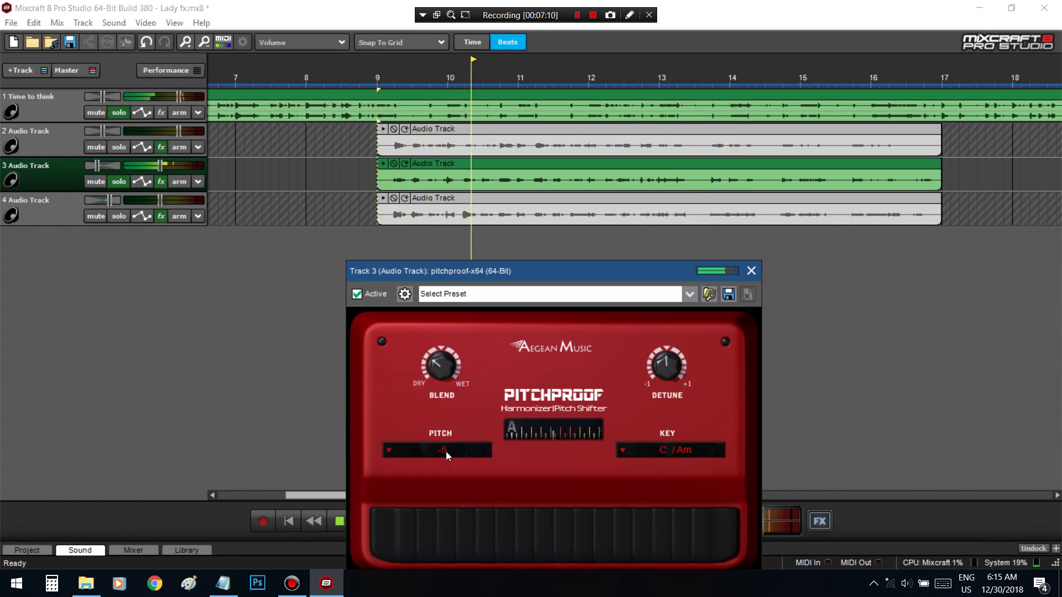
left_click(446, 452)
left_click(439, 487)
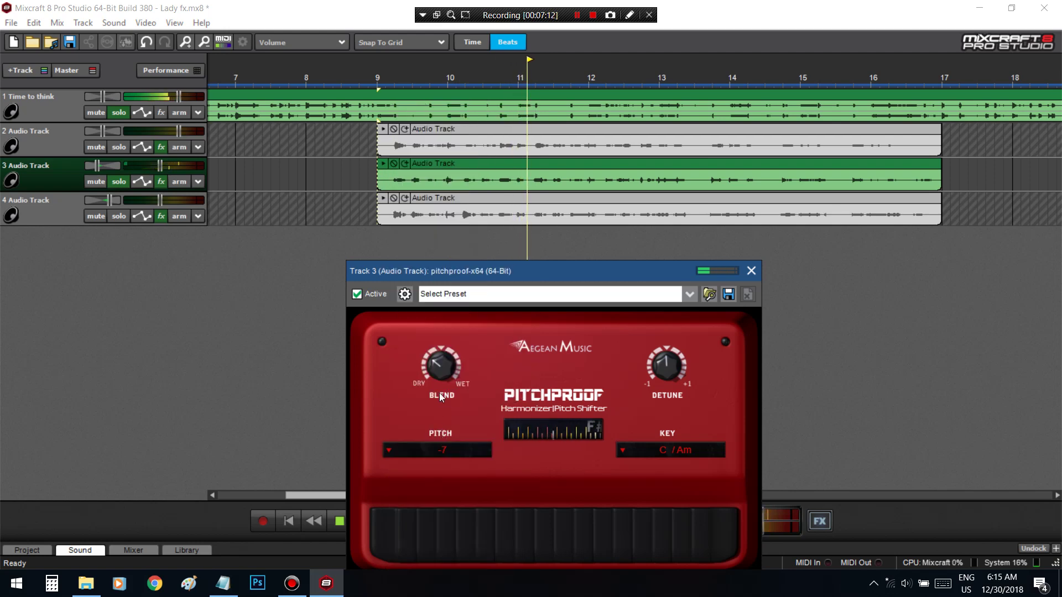
left_click_drag(444, 374, 444, 360)
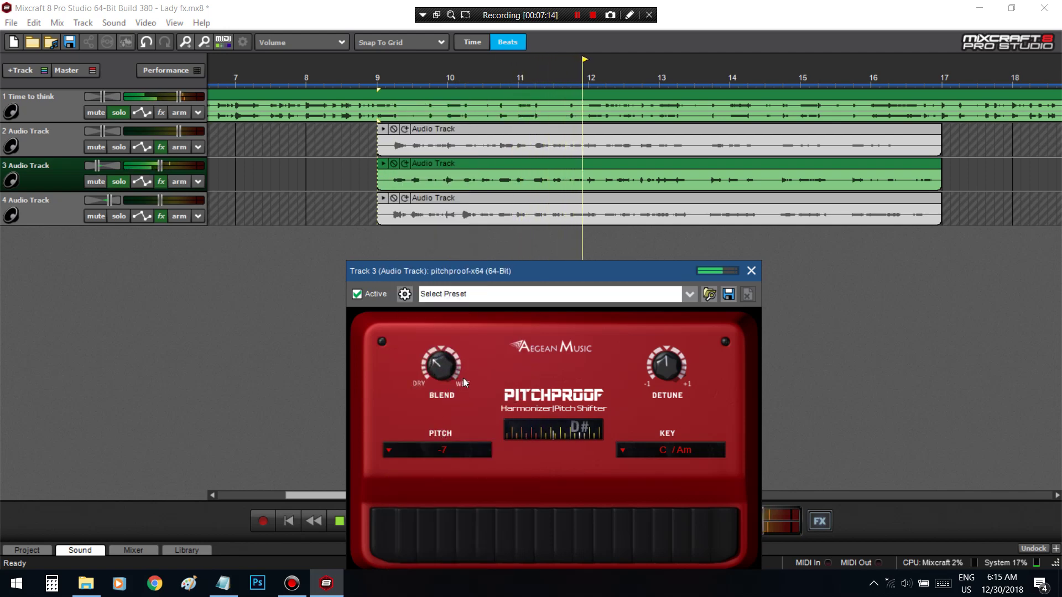
mouse_move(656, 345)
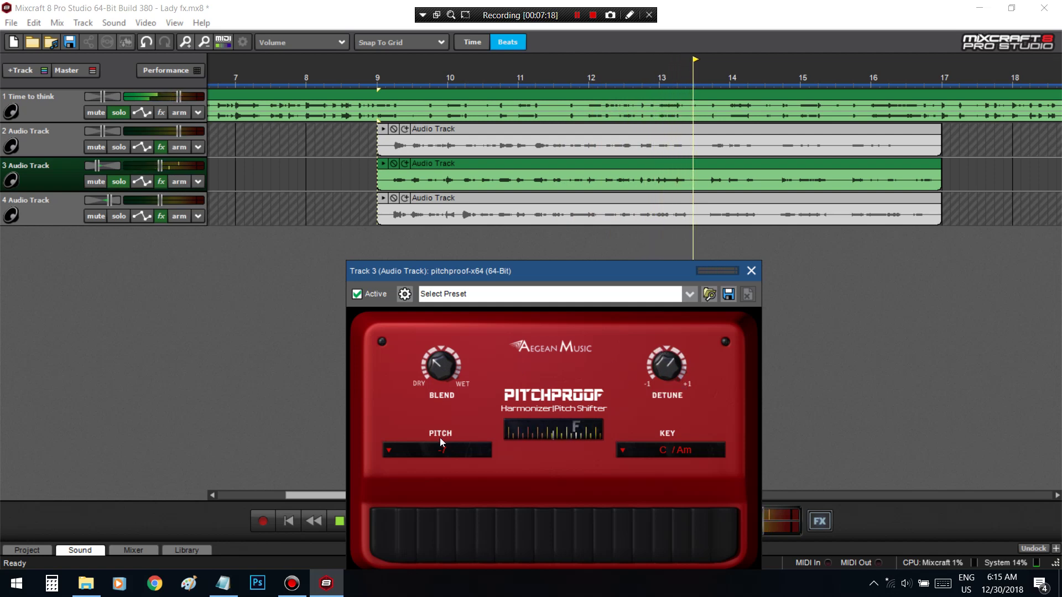
- Move Auto-Tune_Evo_VST below pitchproof-x64 in track 3's effect list and play only track 3 from the beginning of bar 9
left_click(161, 181)
key("space")
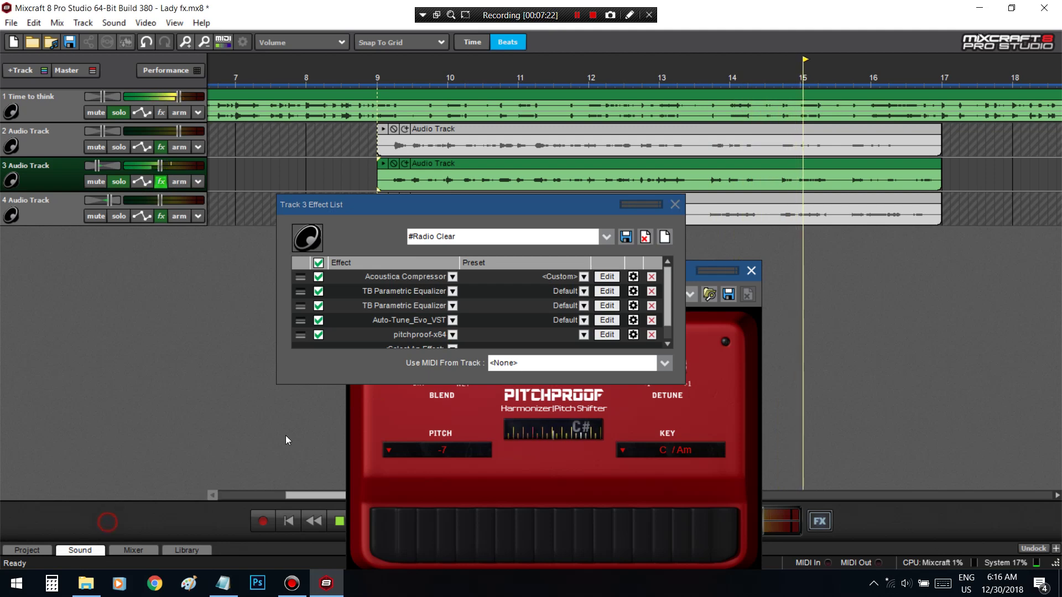
left_click_drag(300, 321, 314, 339)
left_click(407, 85)
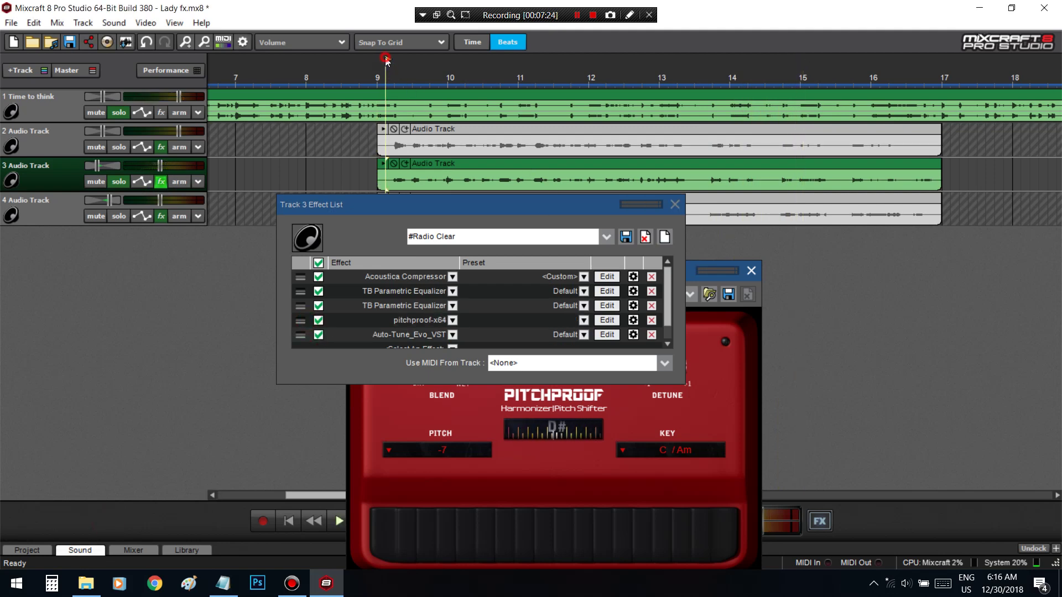
key("space")
left_click(124, 114)
left_click(129, 181)
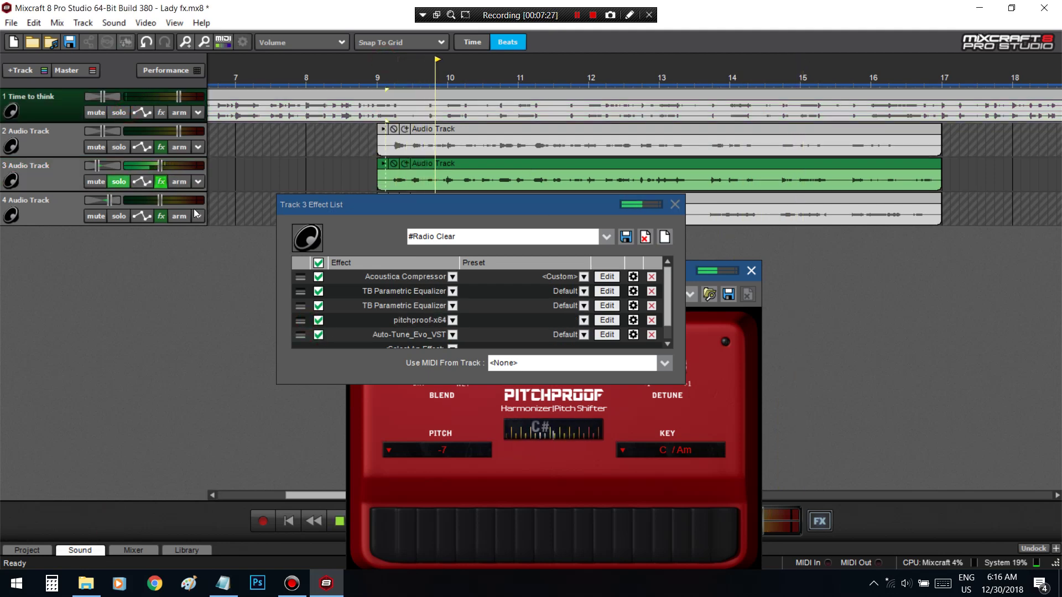
- Try pitch -3 and then -2 in pitchproof, lower the detune slightly and stop playback
left_click(450, 451)
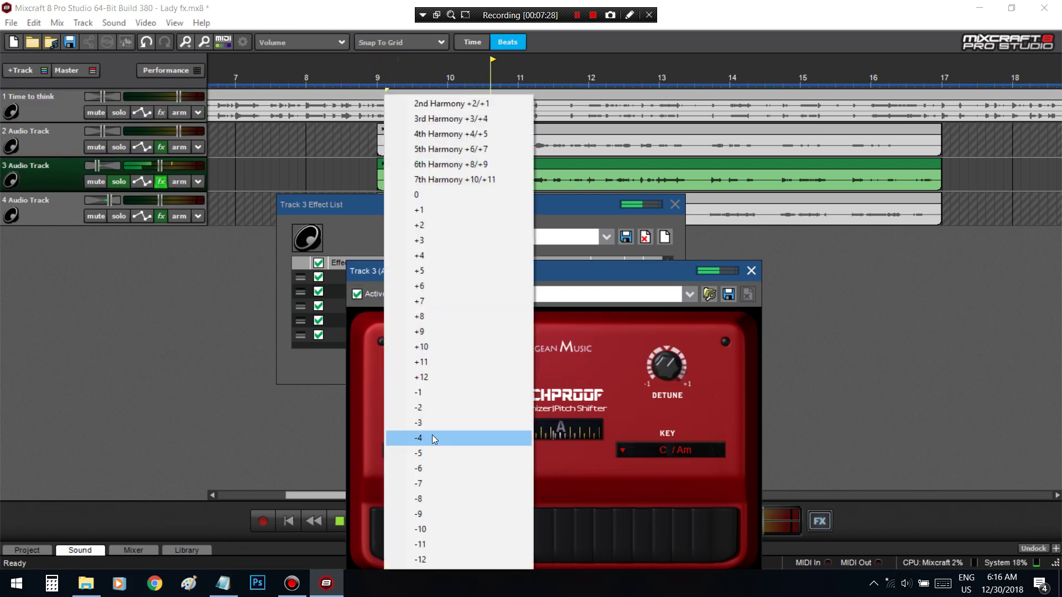
left_click(432, 426)
left_click(450, 449)
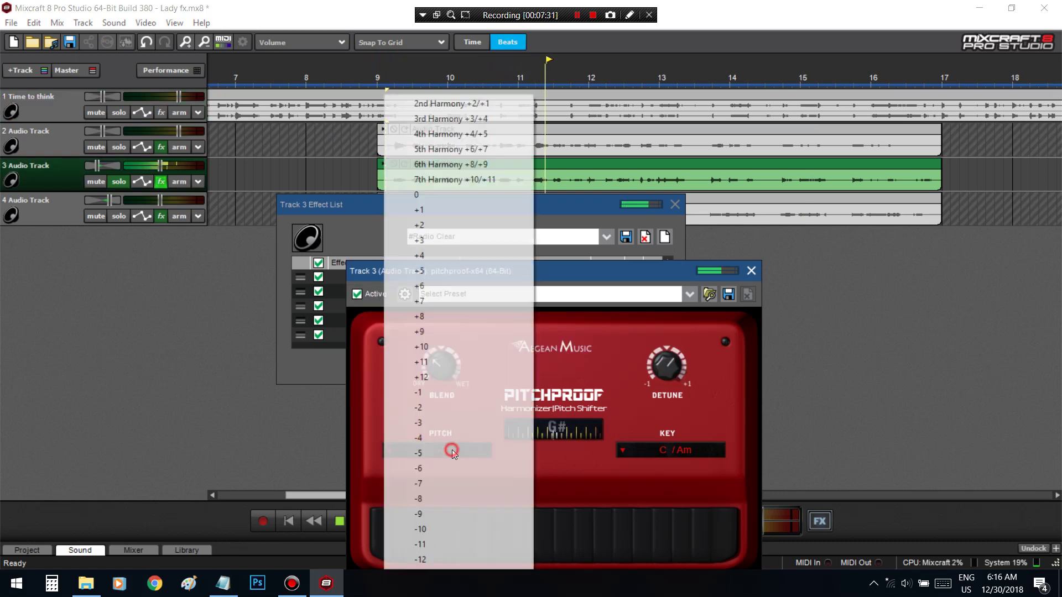
left_click(433, 415)
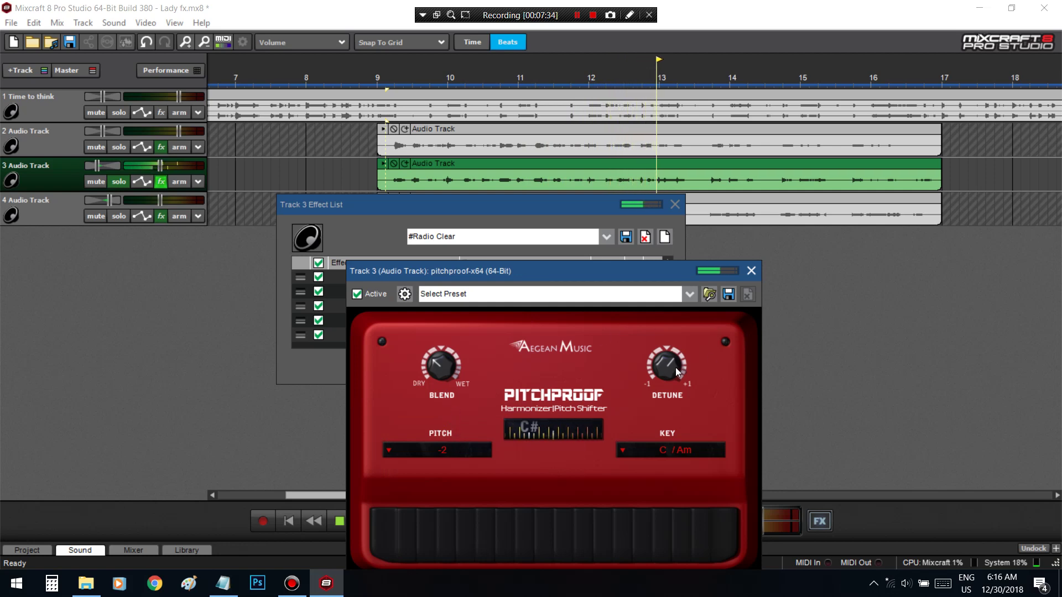
mouse_move(662, 380)
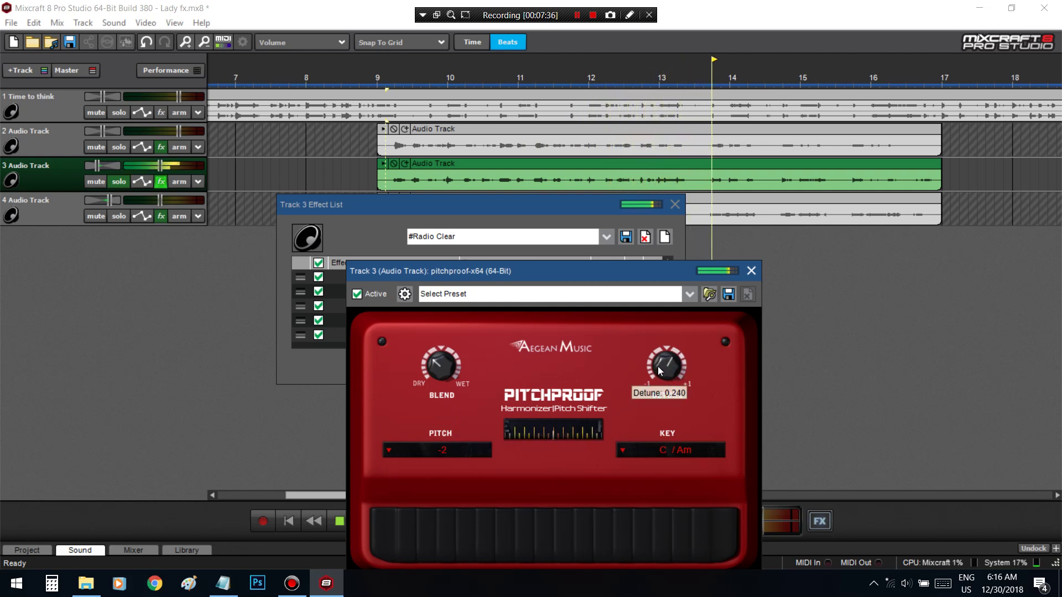
left_click(139, 521)
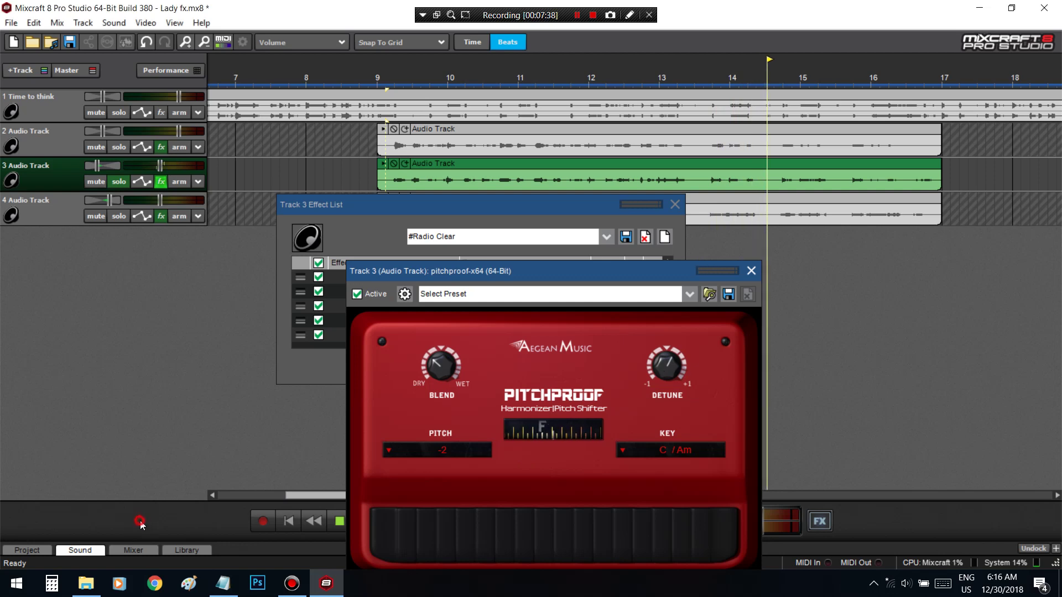
- Set the pitchproof pitch to -4 and play soloed track 3 from the beginning of bar 9
left_click(440, 450)
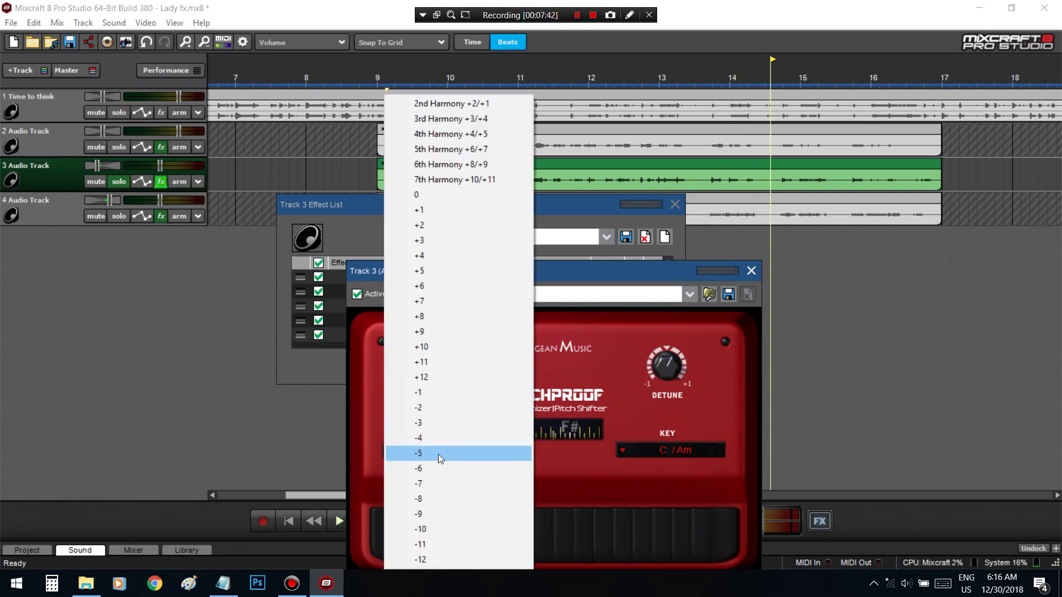
left_click(430, 441)
left_click(389, 119)
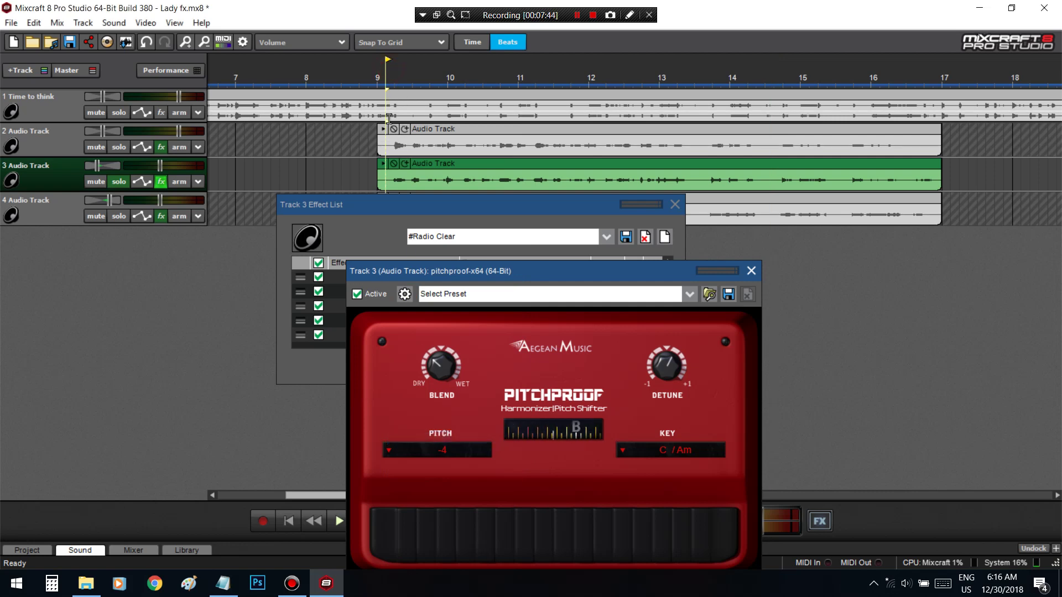
key("space")
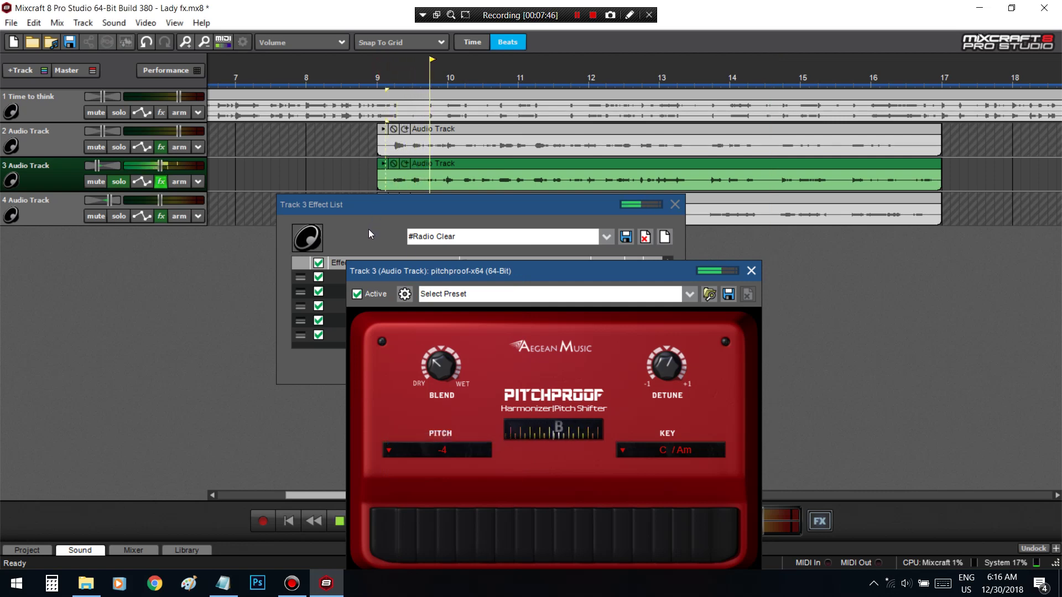
- During soloed playback of track 3, lower the pitchproof blend toward dry and try pitches -6, -8 and -9
left_click_drag(441, 365, 464, 301)
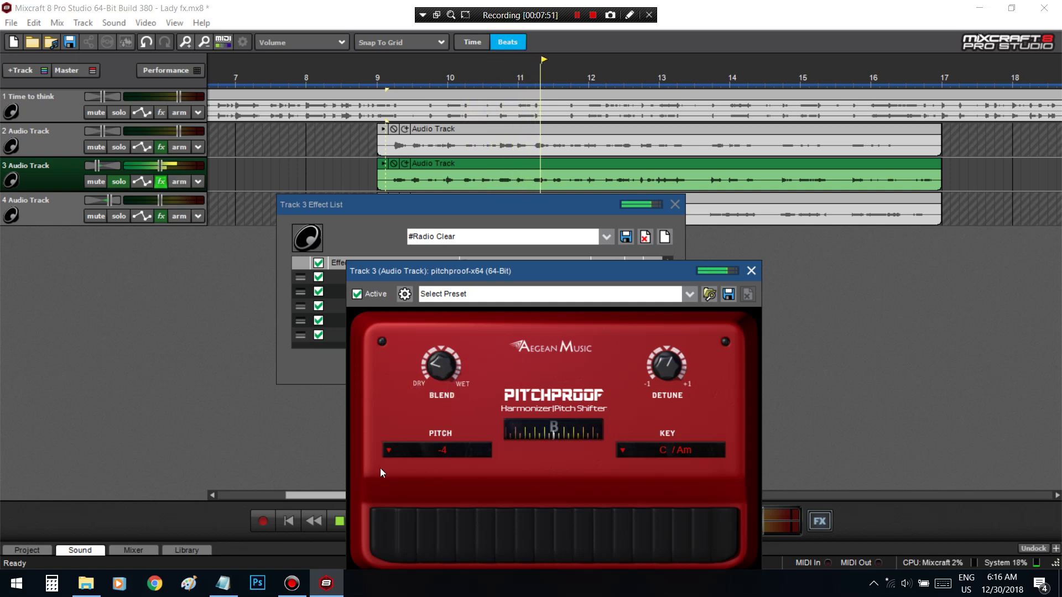
left_click(451, 453)
left_click(441, 469)
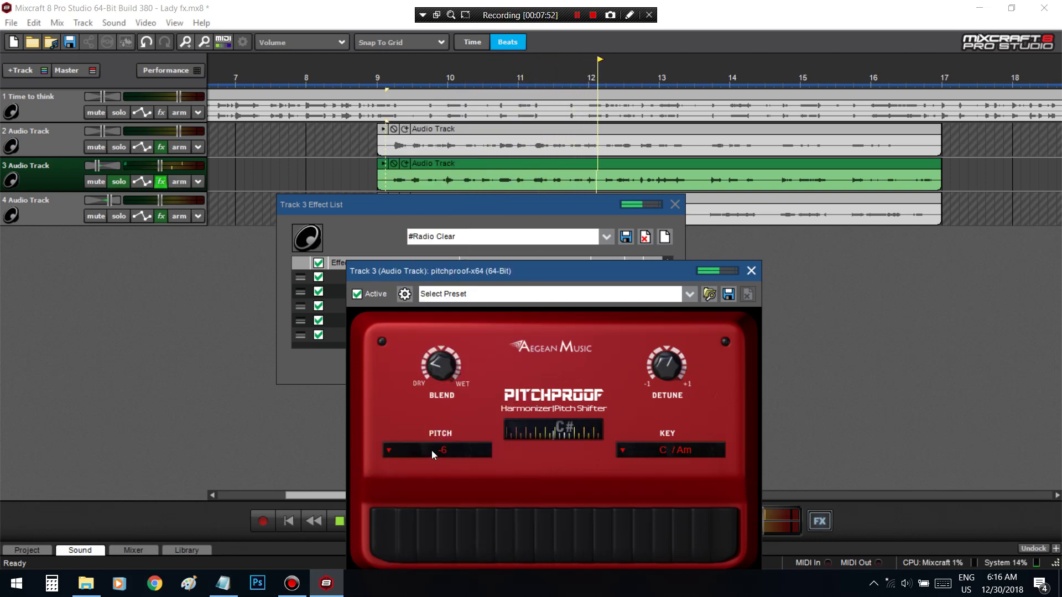
left_click(431, 450)
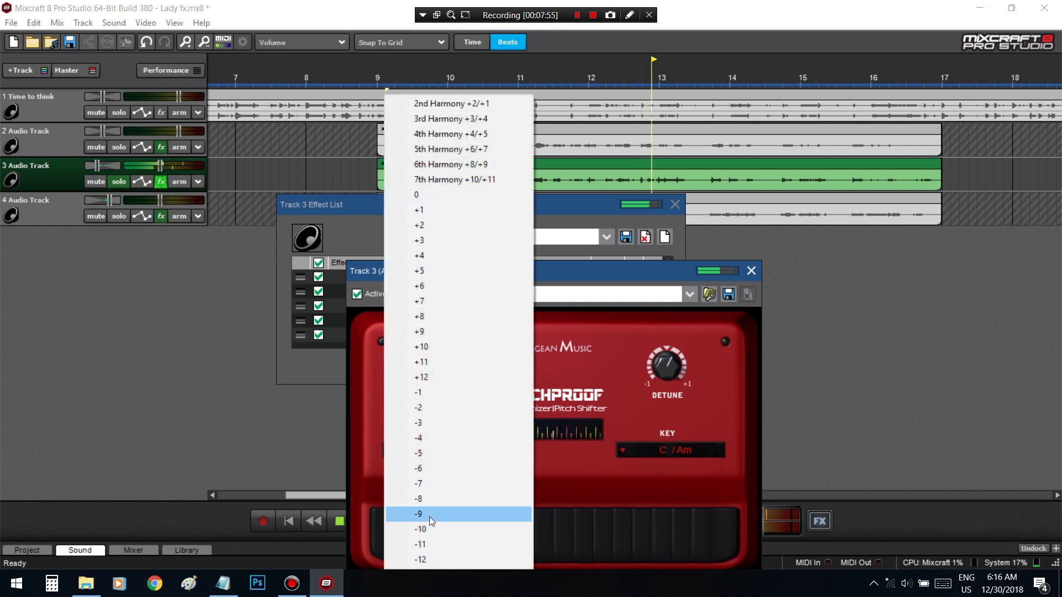
left_click(426, 499)
left_click(448, 456)
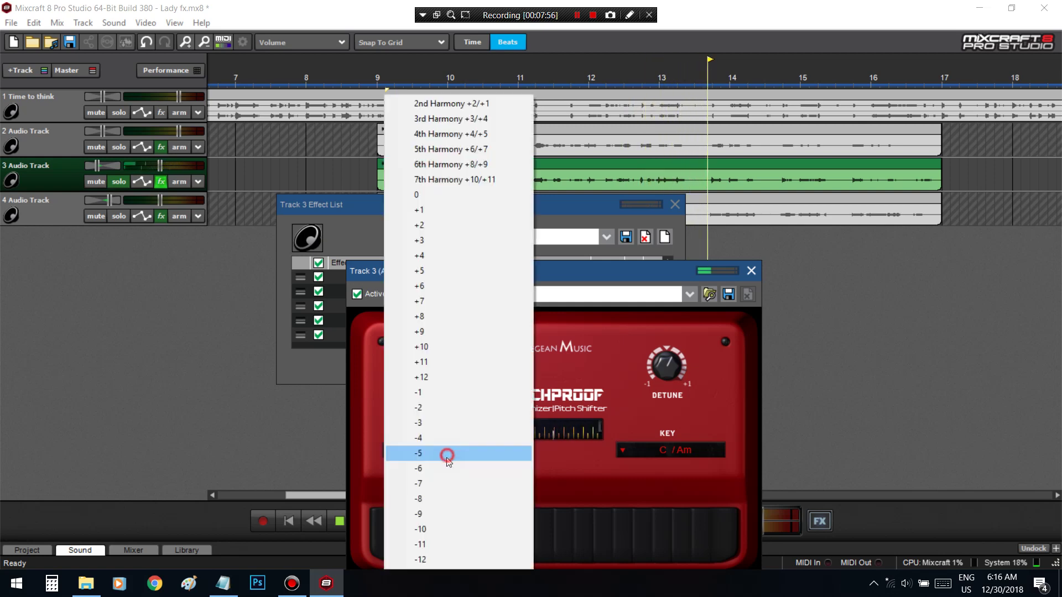
left_click(441, 514)
- Try pitches -10, -11 and -12 in pitchproof while track 3 plays
left_click(449, 450)
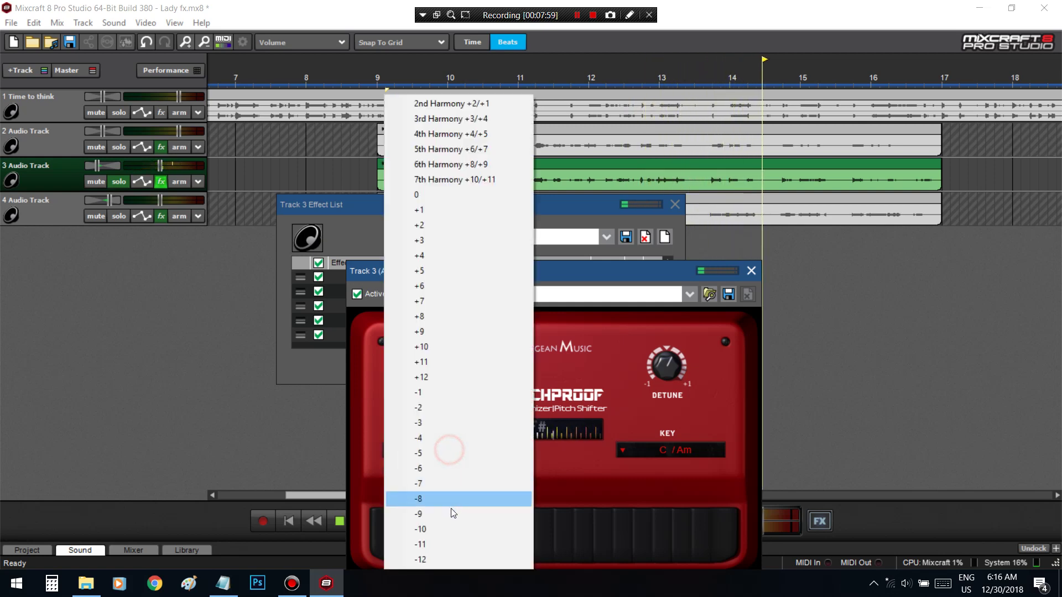
left_click(437, 527)
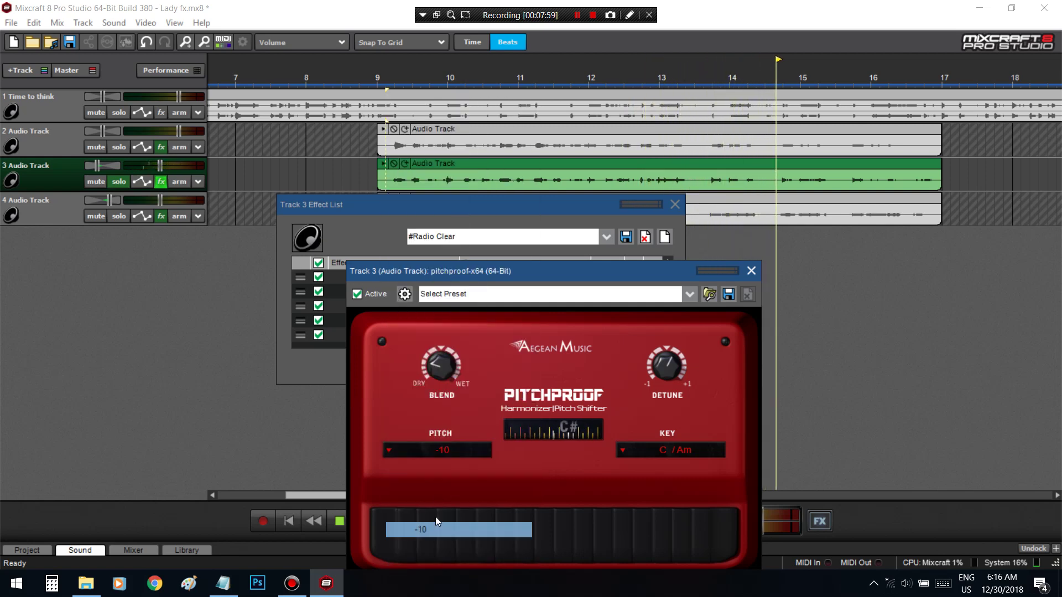
left_click(447, 448)
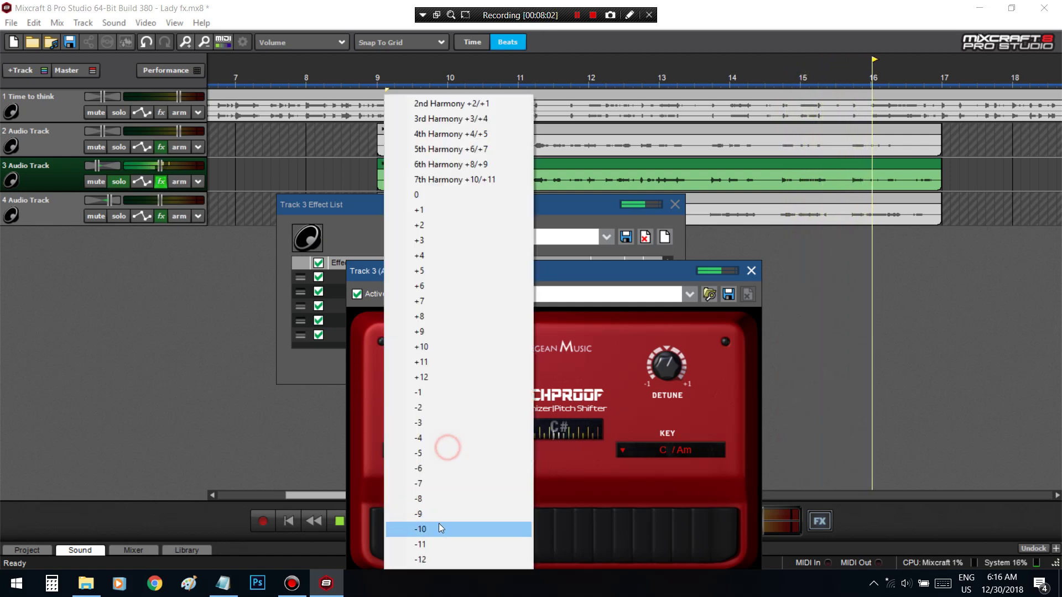
left_click(438, 544)
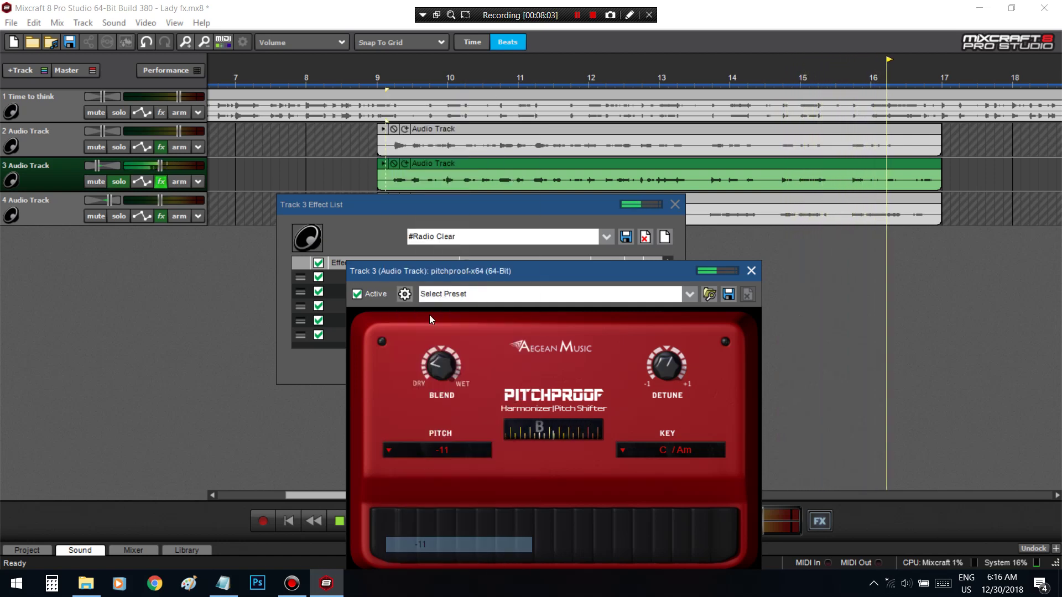
left_click(436, 457)
left_click(426, 560)
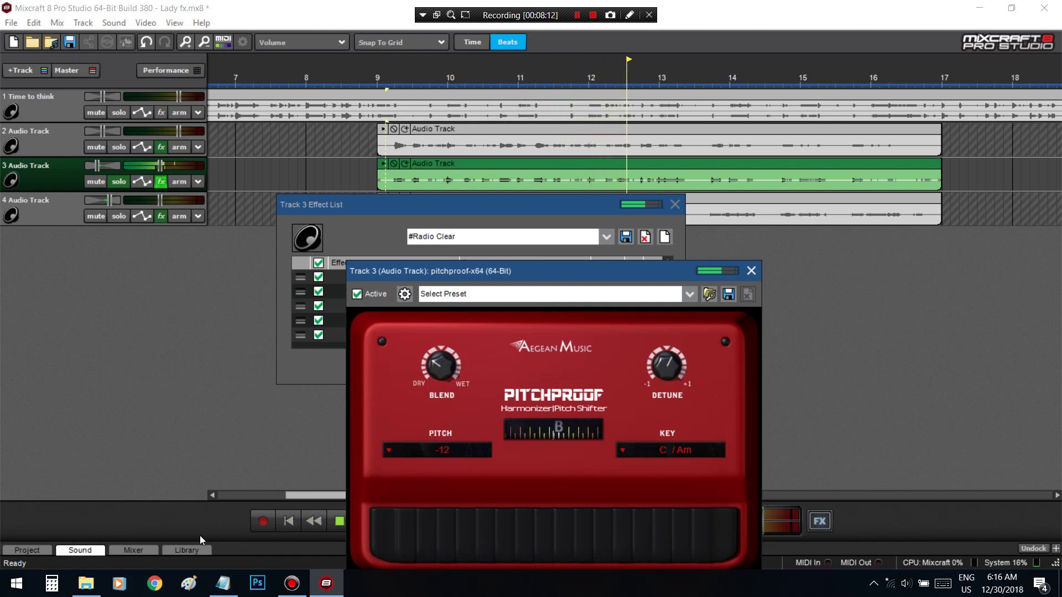
- Try the 3rd Harmony +3/+4, 2nd Harmony +2/+1 and 7th Harmony +10/+11 settings in pitchproof during playback
left_click(431, 449)
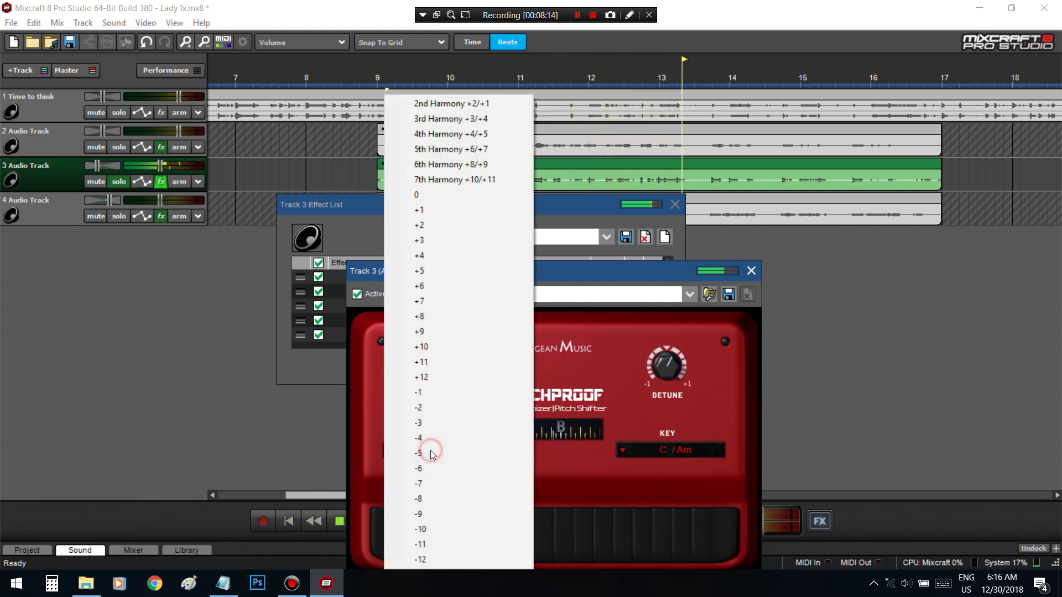
left_click(487, 121)
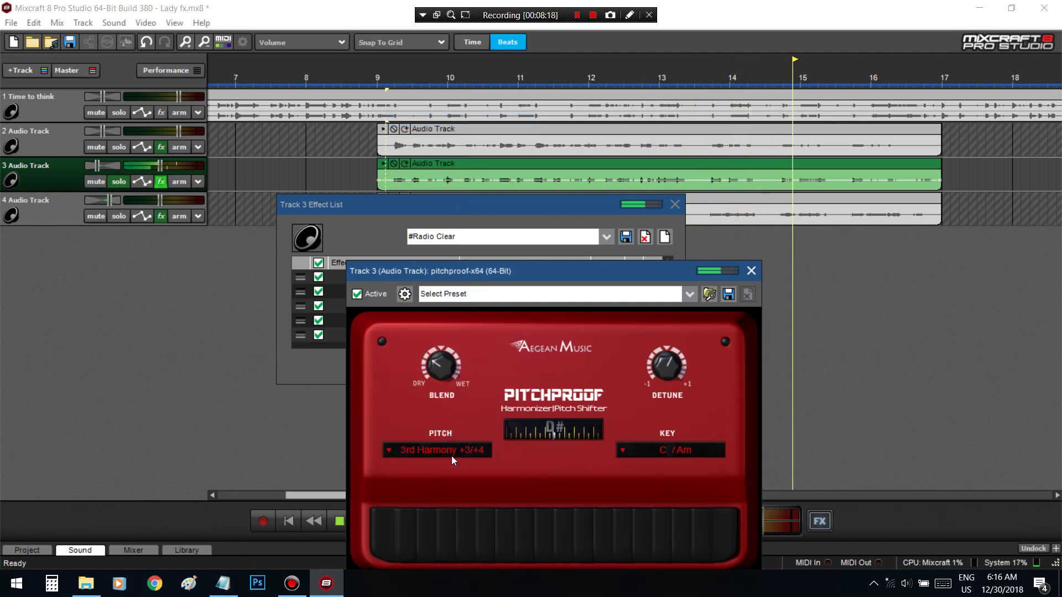
left_click(433, 452)
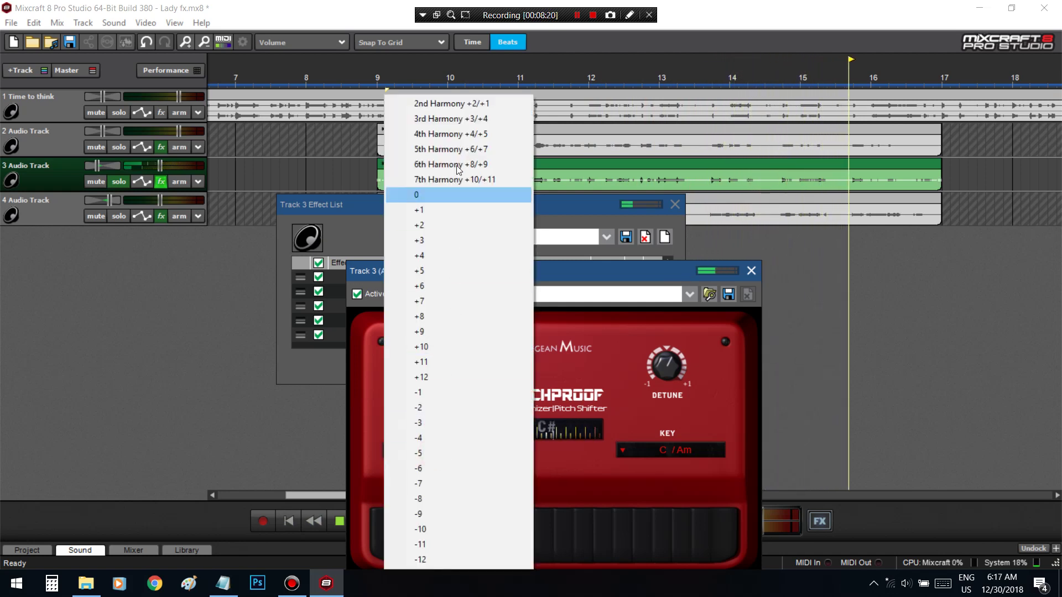
left_click(451, 100)
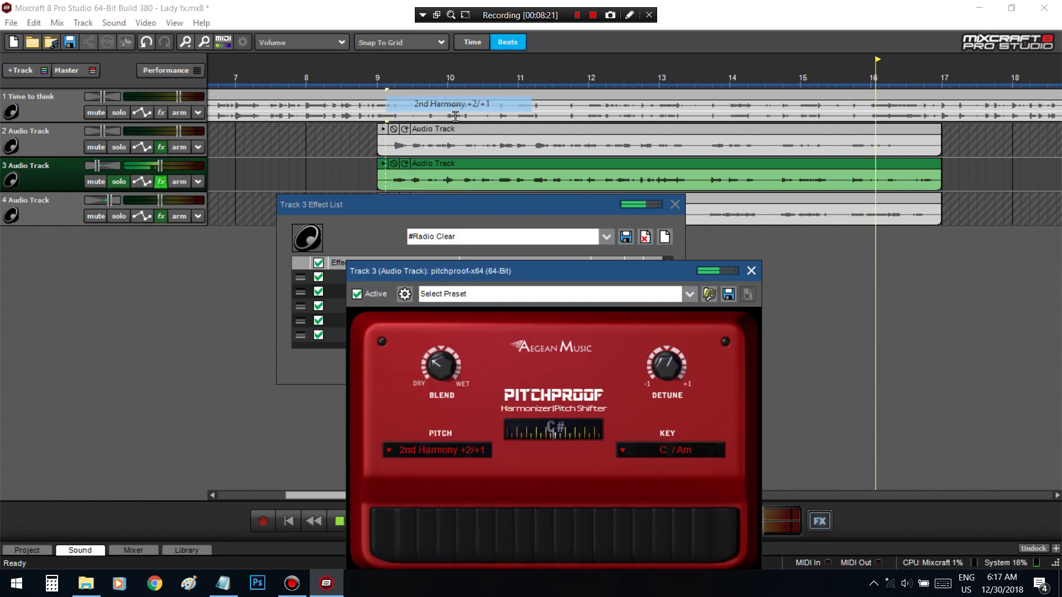
left_click(444, 450)
left_click(449, 191)
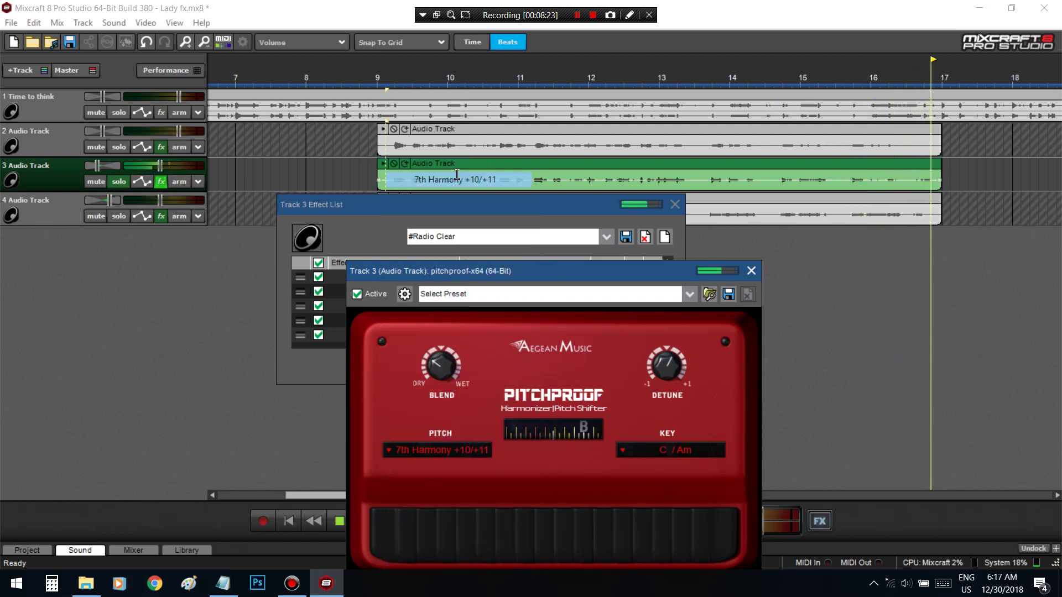
- Replay track 3 from the beginning of bar 9, set the pitchproof pitch to -12 and stop playback
left_click(377, 78)
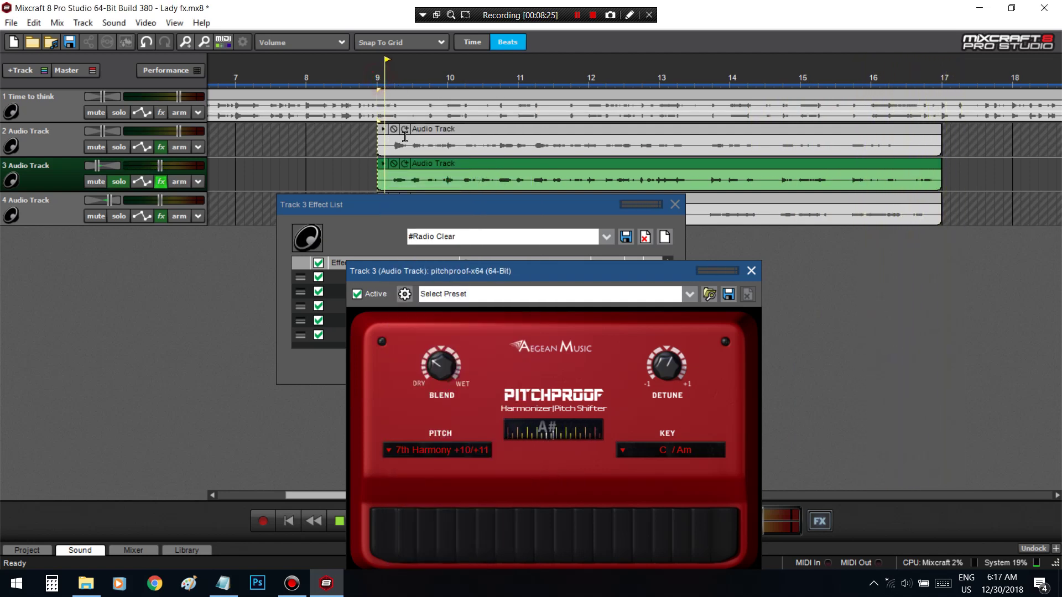
left_click(430, 455)
left_click(424, 559)
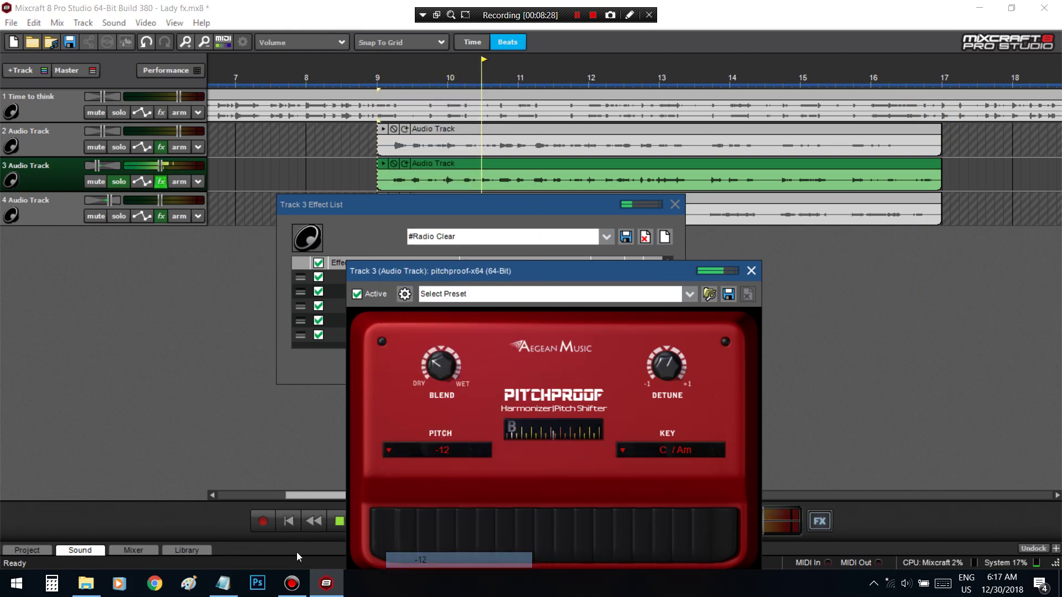
left_click(169, 512)
key("space")
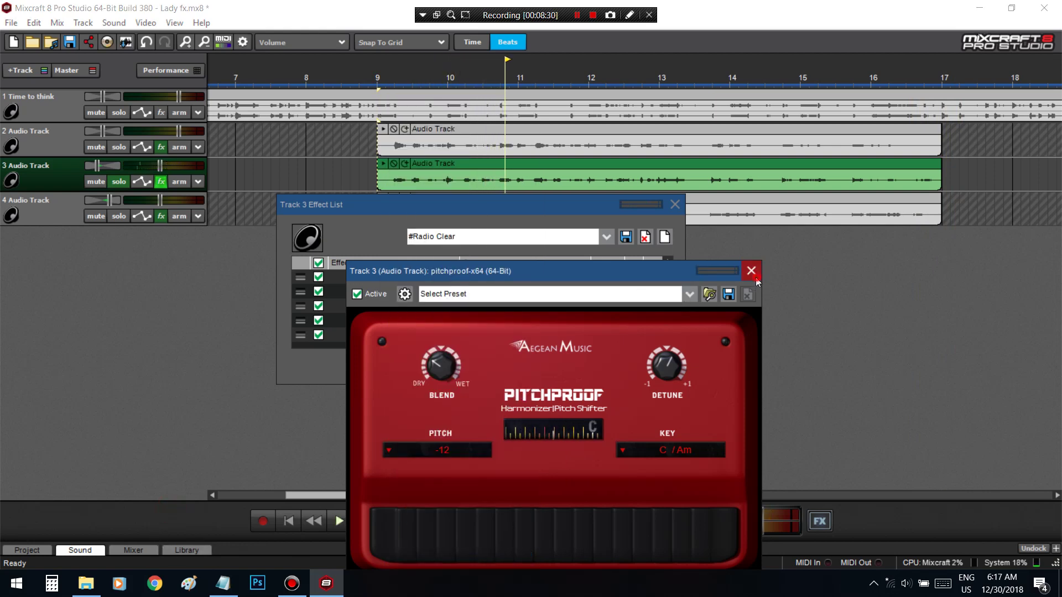
- Add a second pitchproof-x64 to track 3's effect list and move it above Auto-Tune_Evo_VST
left_click(751, 271)
left_click(404, 343)
left_click(412, 335)
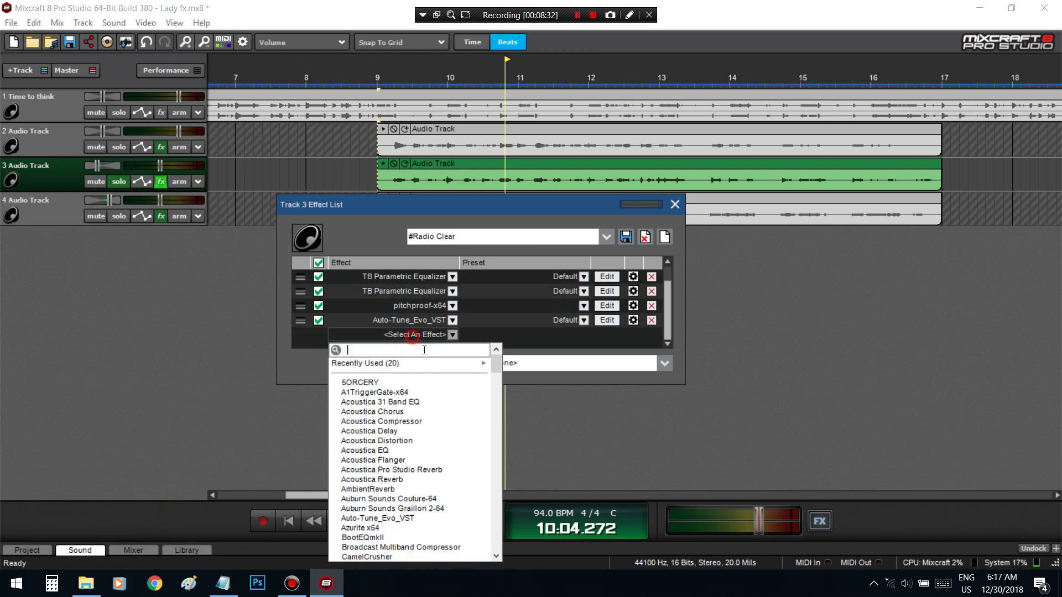
left_click(427, 366)
left_click(515, 369)
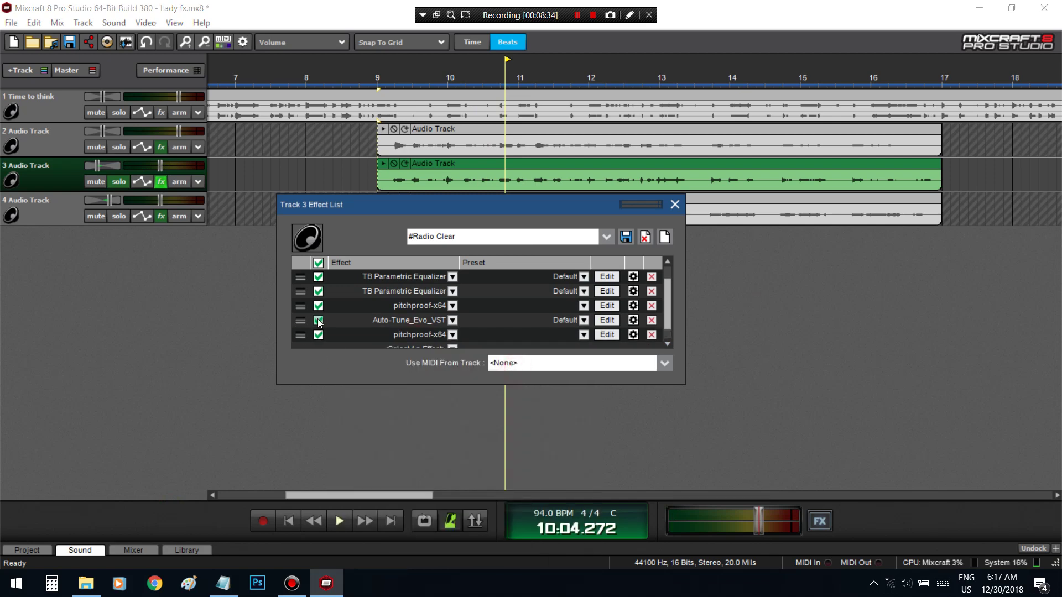
- Set the second pitchproof's pitch to -2 and switch it to Stereo
left_click(605, 321)
left_click(418, 315)
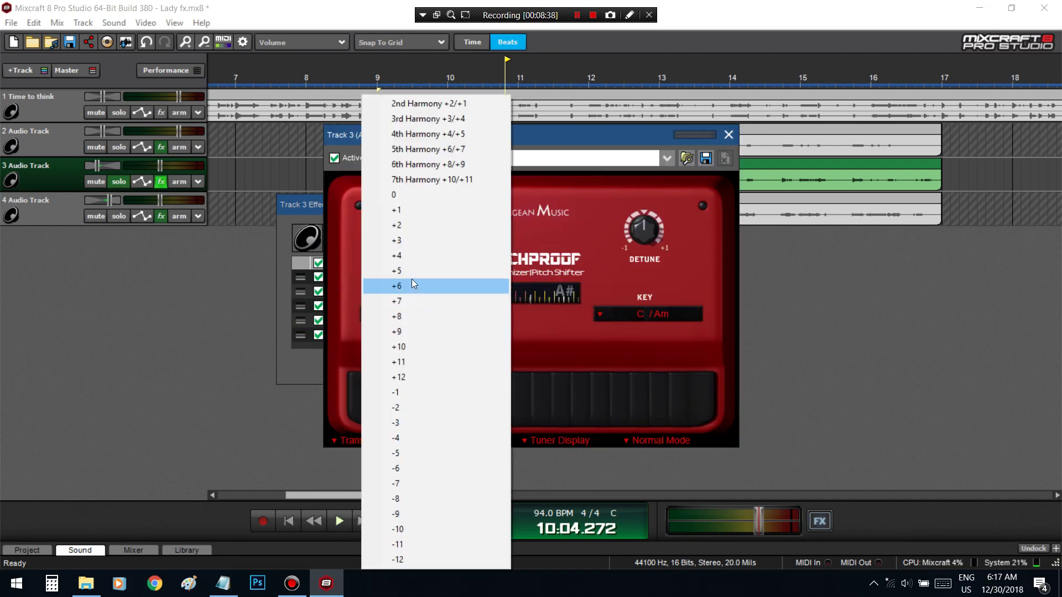
left_click(418, 407)
left_click(462, 441)
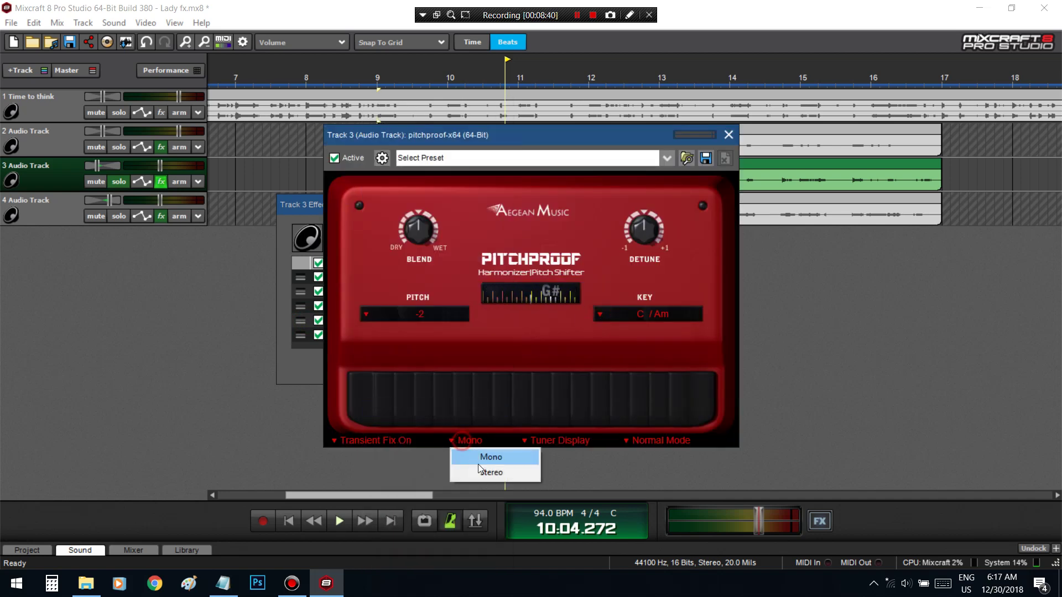
left_click(476, 472)
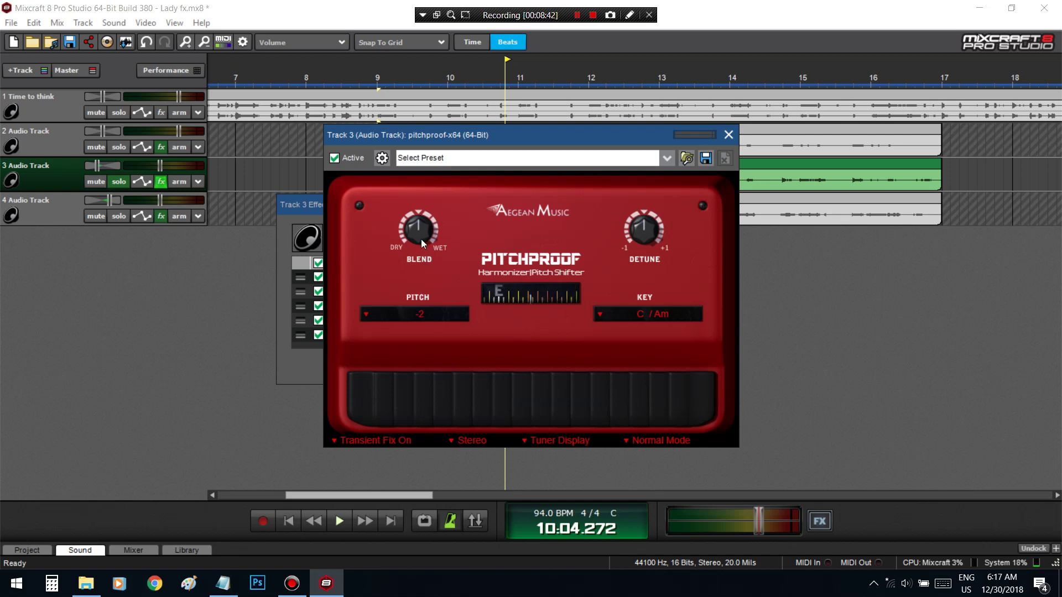
- Play soloed track 3 from bar 10, lower the second pitchproof's blend toward dry and close its window
left_click(450, 81)
key("space")
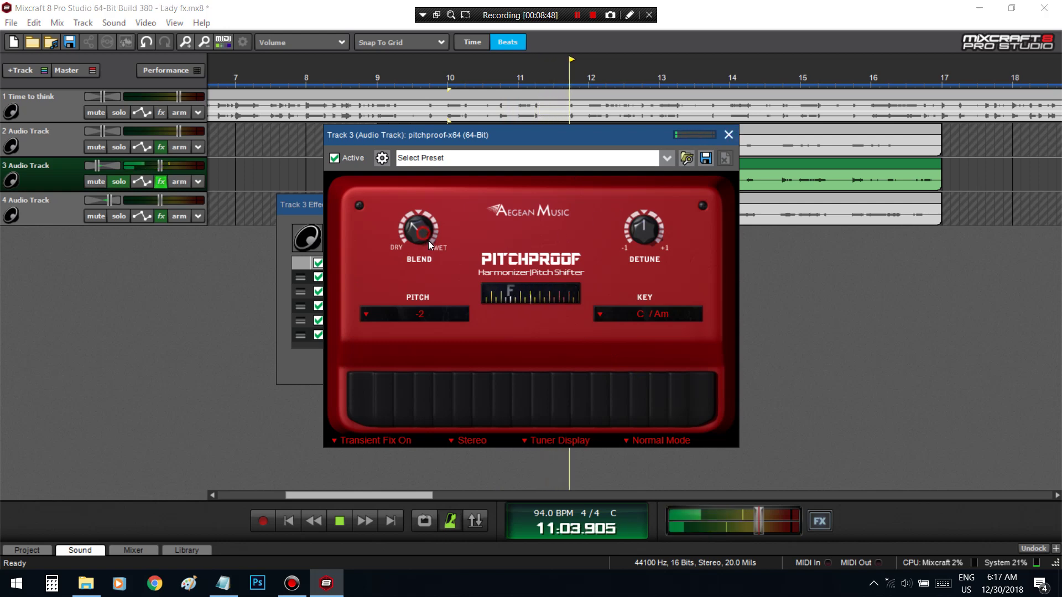
left_click_drag(428, 241, 451, 291)
left_click(729, 134)
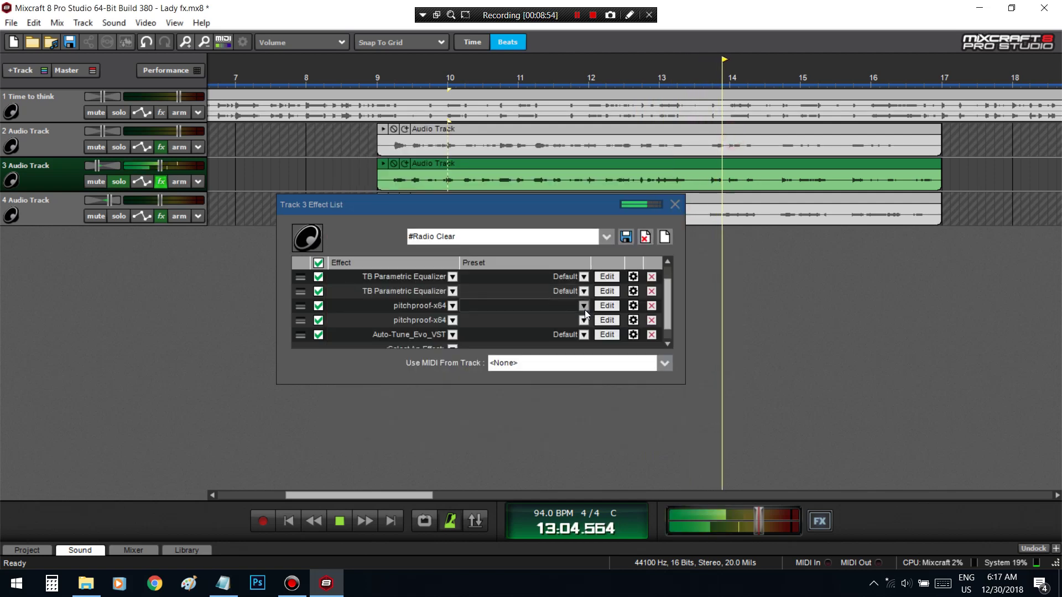
- Check the second pitchproof's settings, reopen the first one with pitch -12 and lower its blend slightly toward dry
left_click(617, 323)
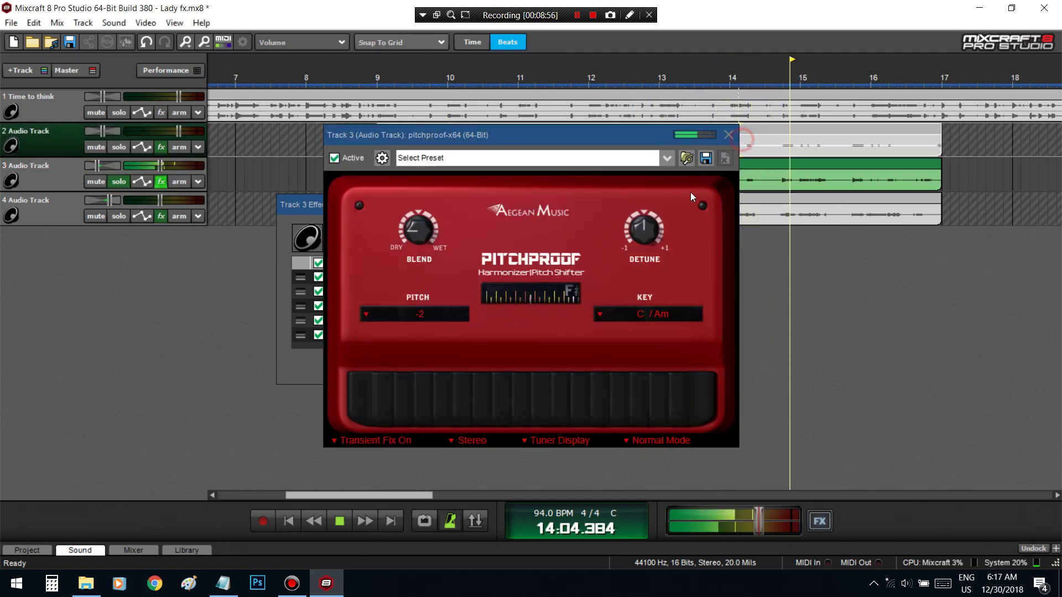
left_click(728, 134)
left_click(617, 306)
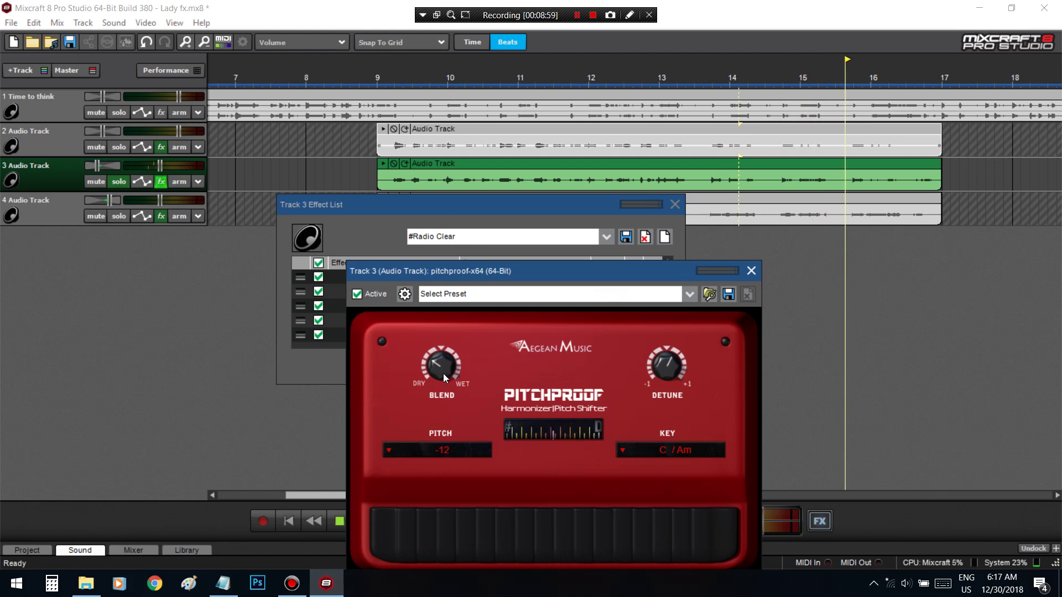
left_click_drag(443, 377, 446, 386)
- Play all tracks unsoloed from the beginning of bar 9, enlarge track 3's effect list to show the full chain and stop playback
left_click(398, 90)
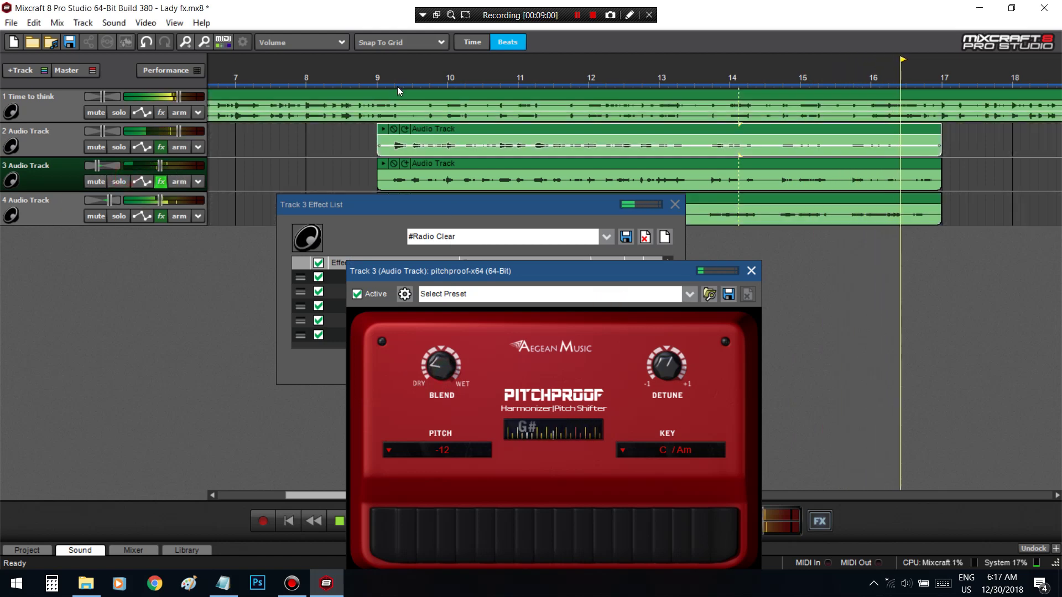
left_click(386, 91)
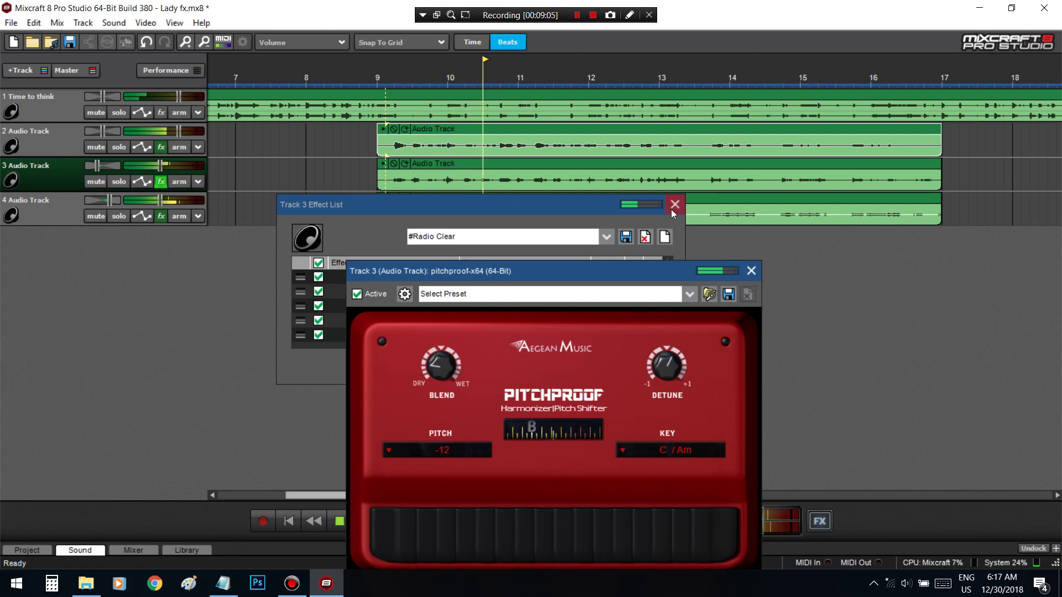
left_click(751, 271)
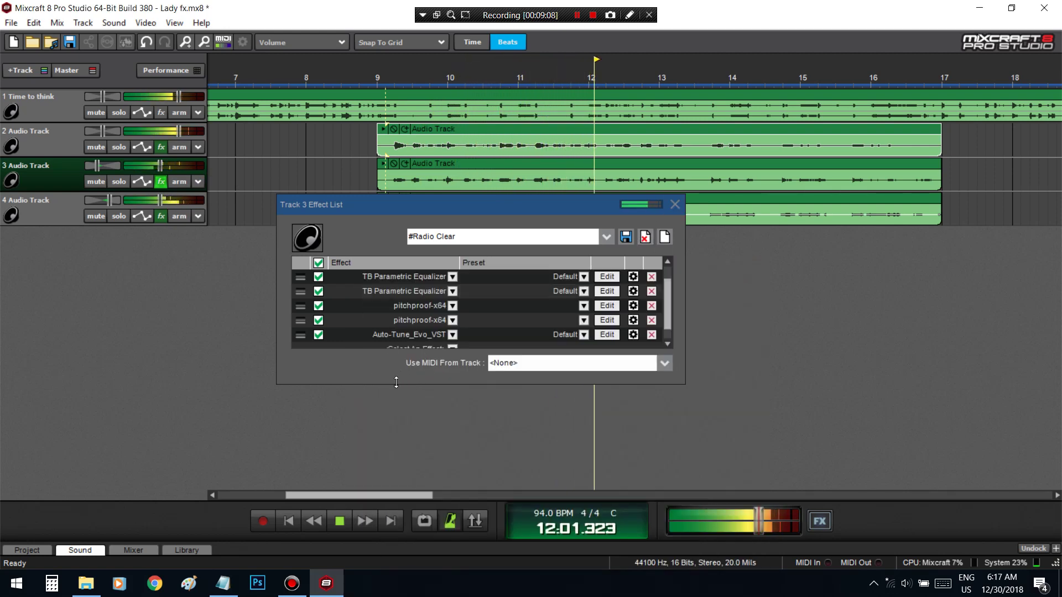
left_click_drag(396, 381, 396, 460)
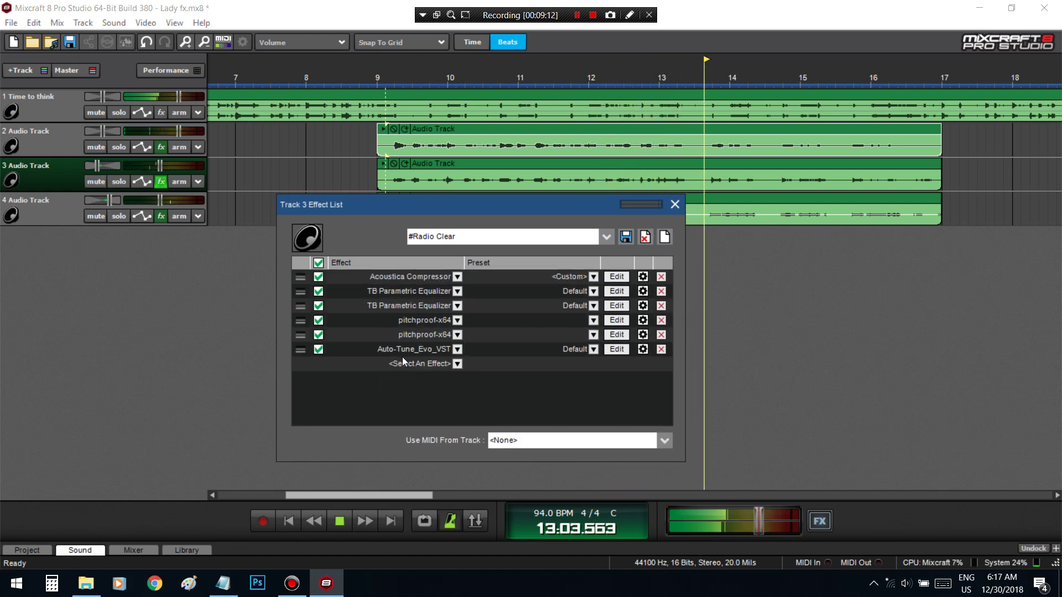
key("space")
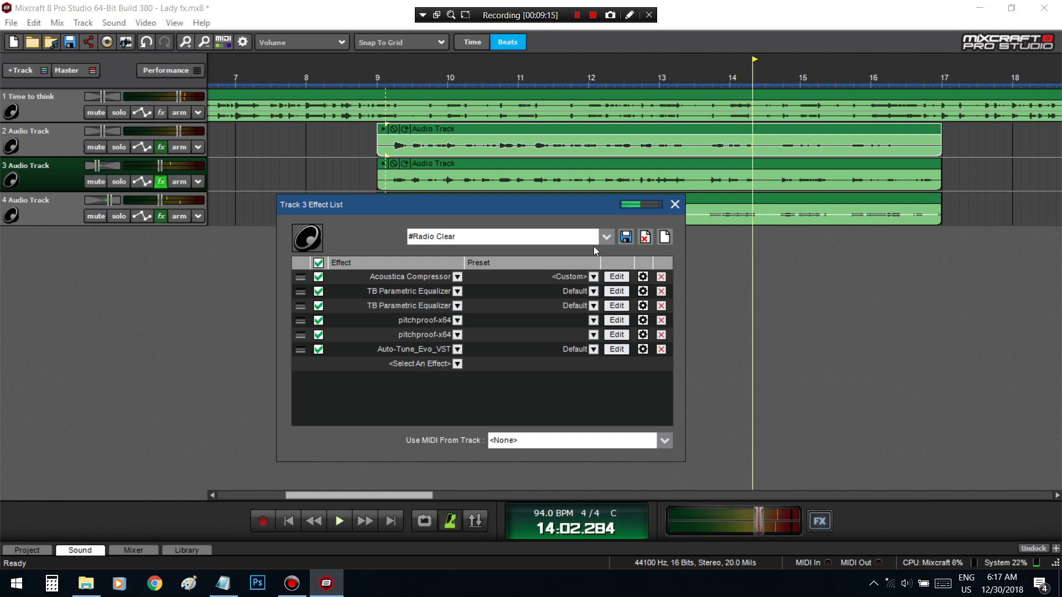
- Save track 3's effect chain as a new preset named Harm and close its effect list
left_click(626, 237)
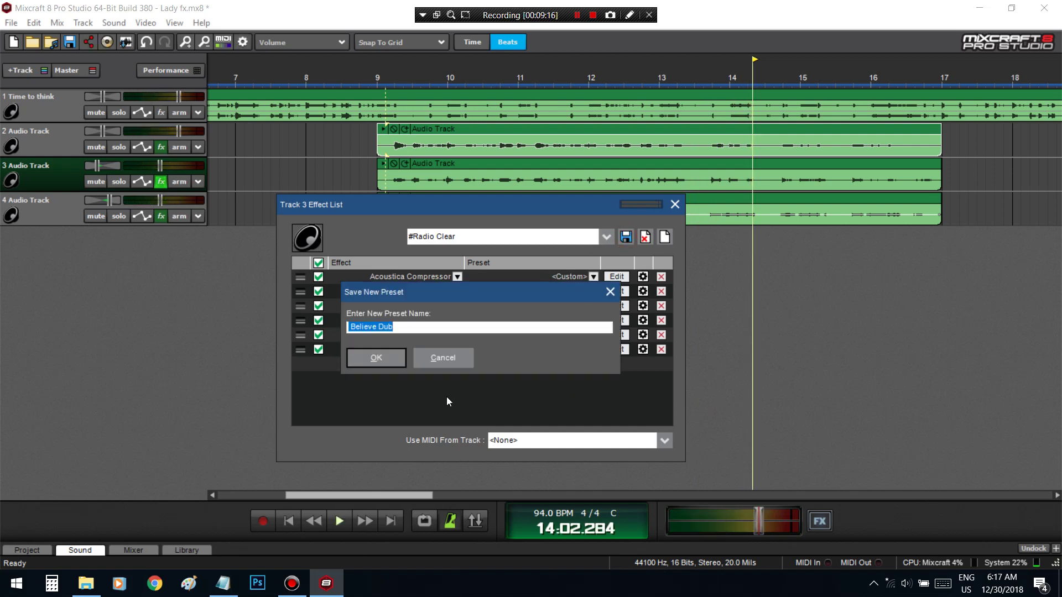
key("BackSpace")
type("Harm")
left_click(377, 357)
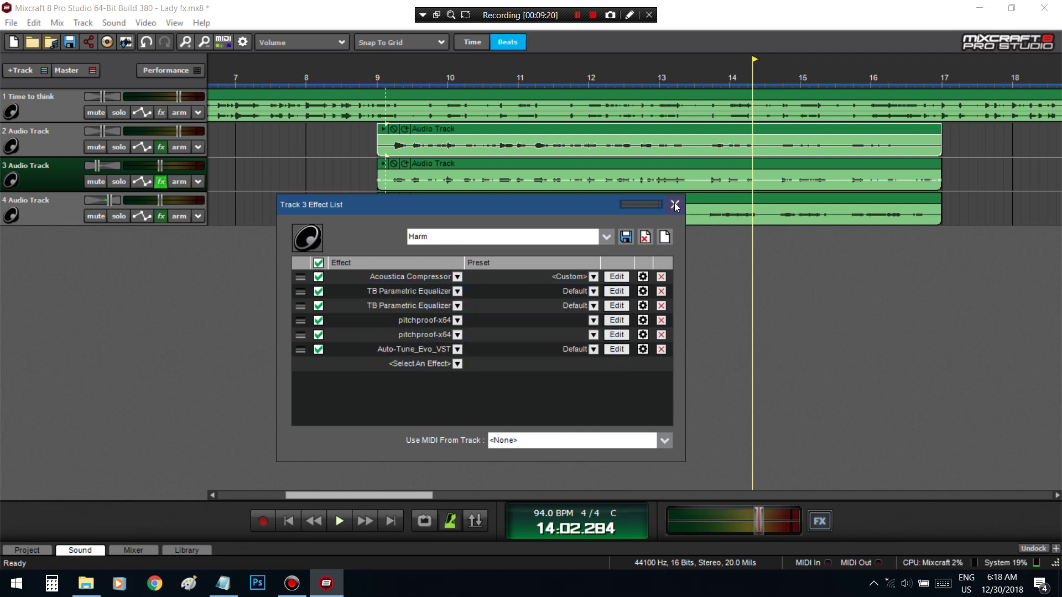
left_click(674, 204)
- Open track 4's effect list and load the Harm preset by searching for "har"
left_click(165, 217)
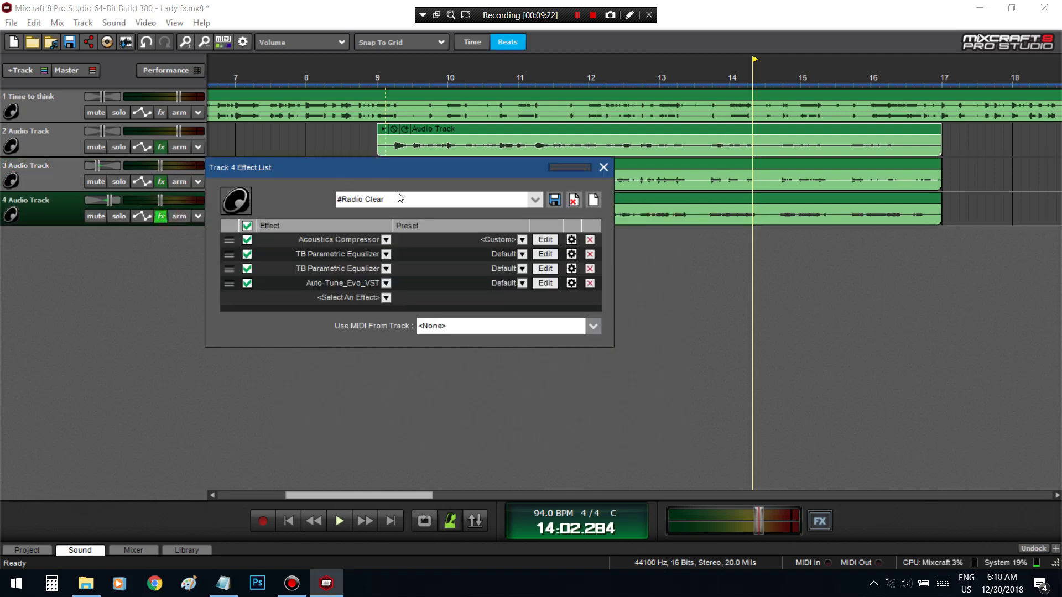
left_click(404, 199)
type("har")
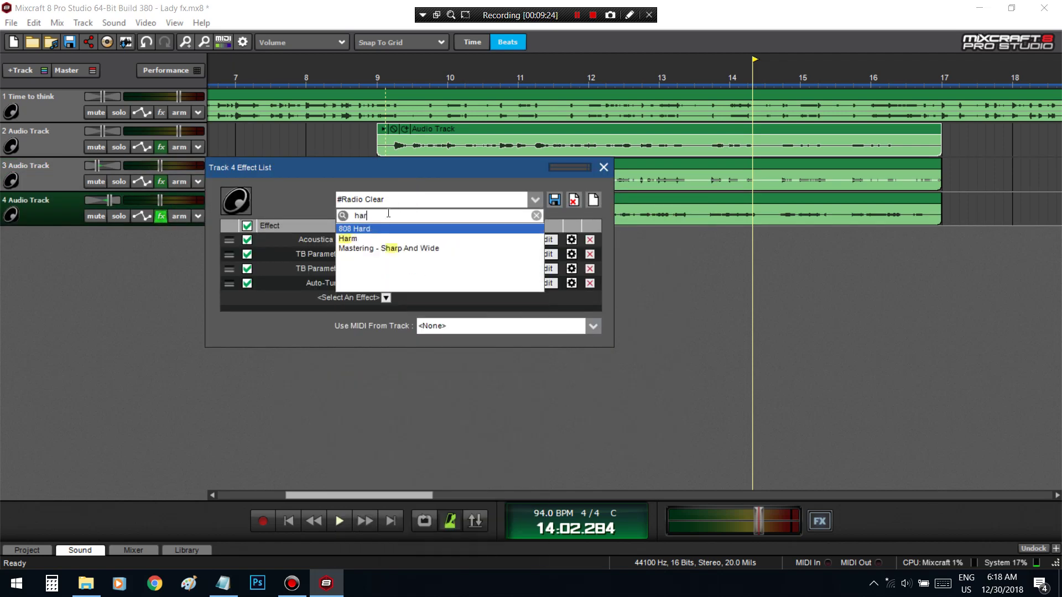
left_click(375, 237)
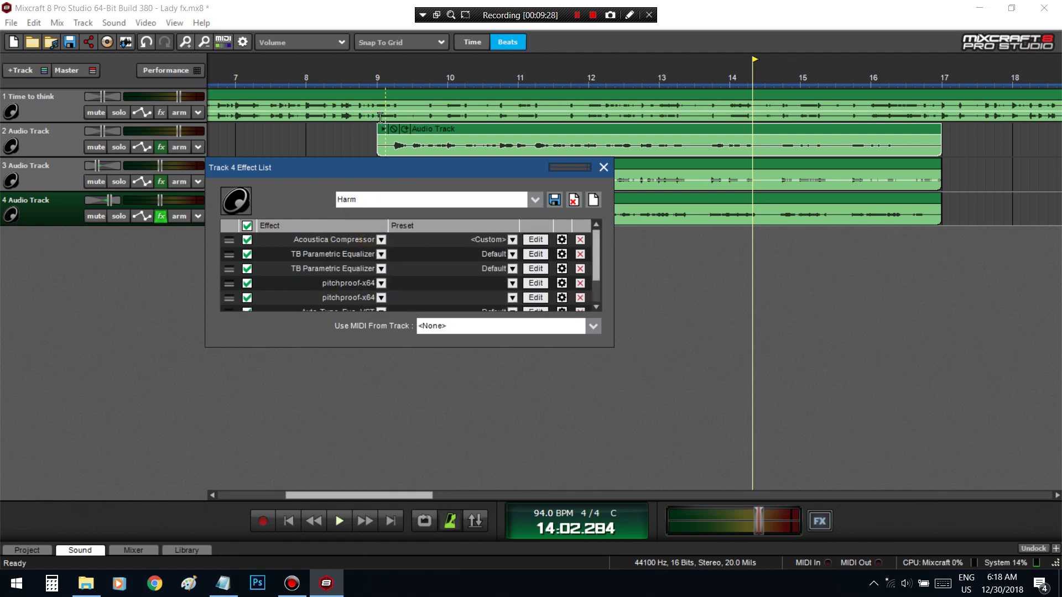
- Play all tracks from the start of bar 9, close track 4's effect list and stop playback past the vocal clips
left_click(377, 72)
key("space")
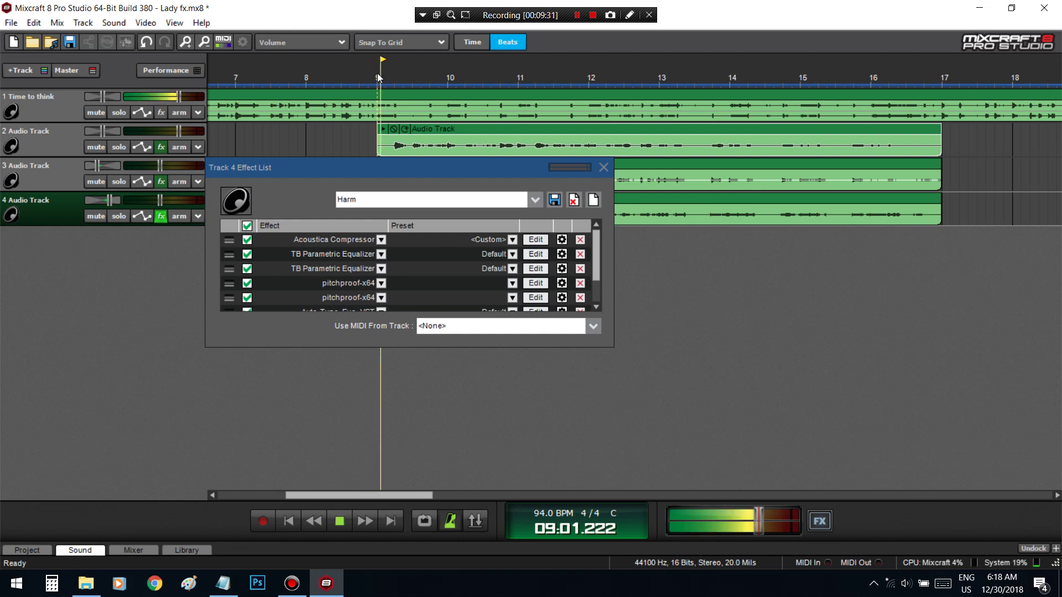
left_click(603, 167)
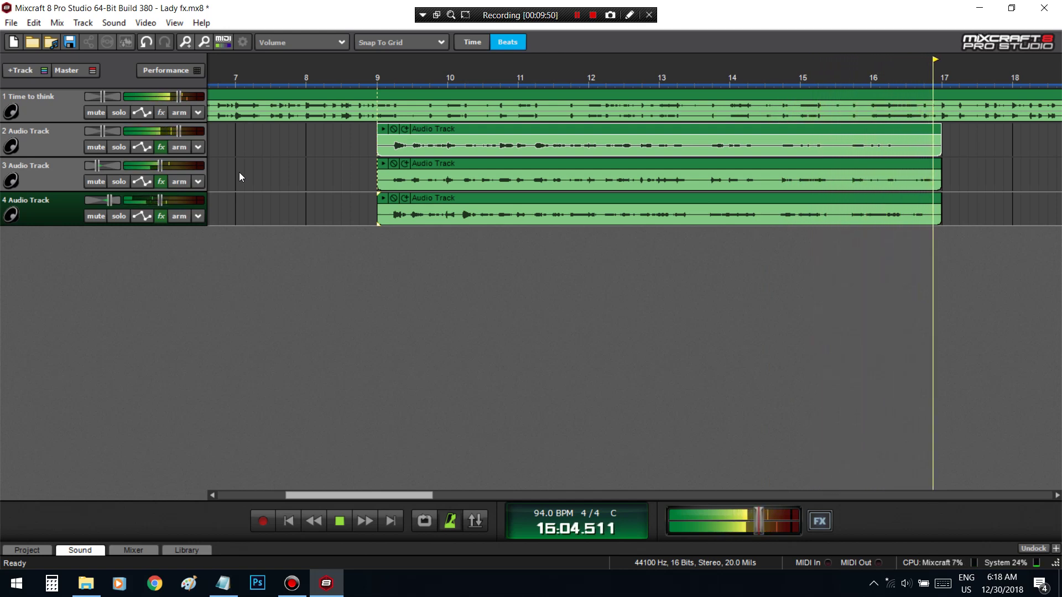
key("space")
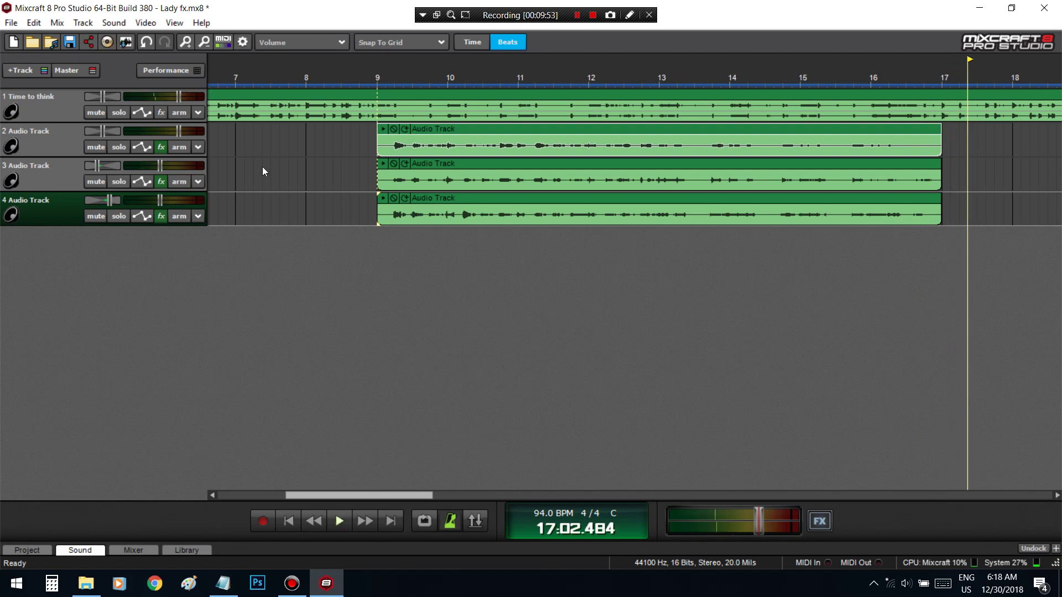
- Add a new audio track below track 4
scroll(265, 154, "down", 2)
scroll(264, 154, "down", 2)
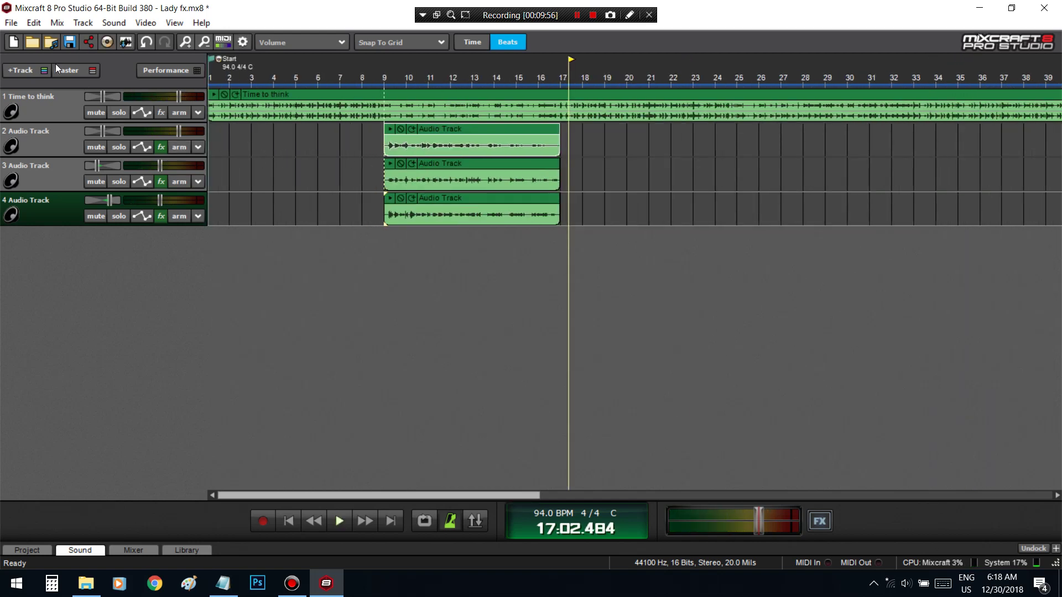
left_click(38, 63)
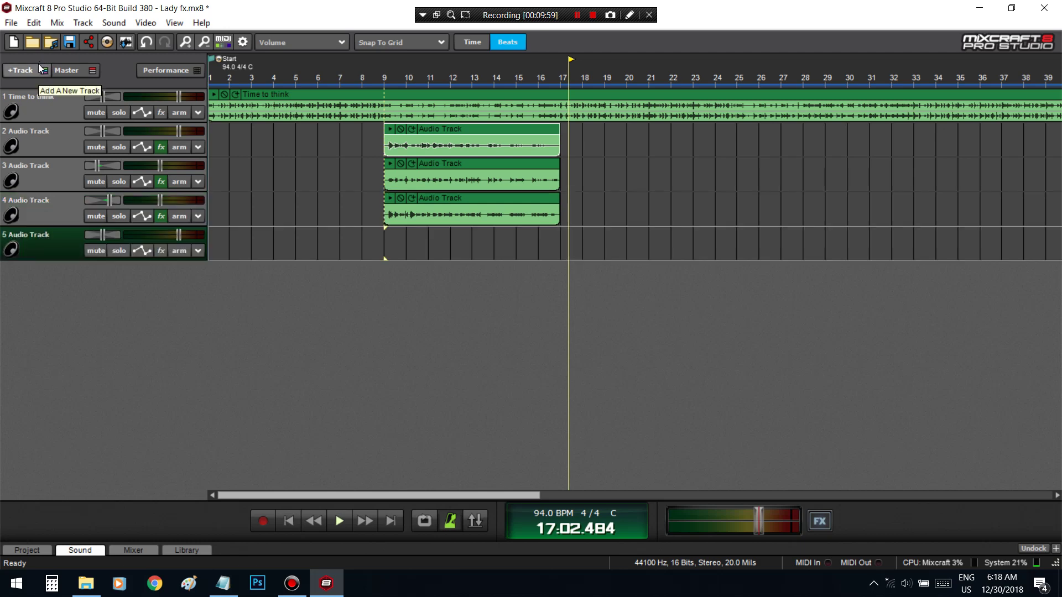
- Reopen track 4's effect list, check its Auto-Tune Evo key and scale settings and close the plug-in window
left_click(161, 217)
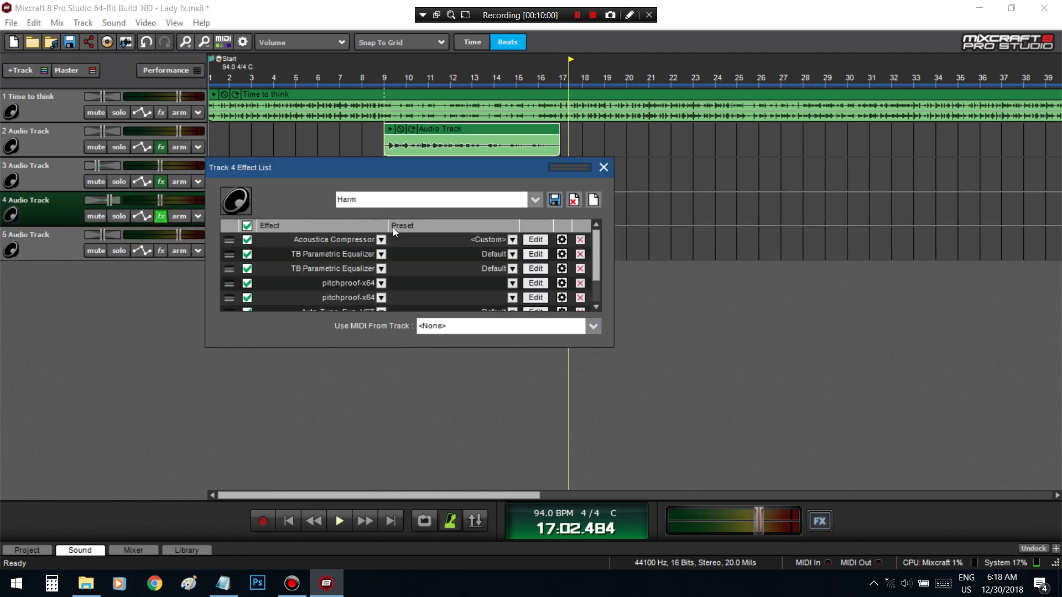
scroll(409, 258, "down", 2)
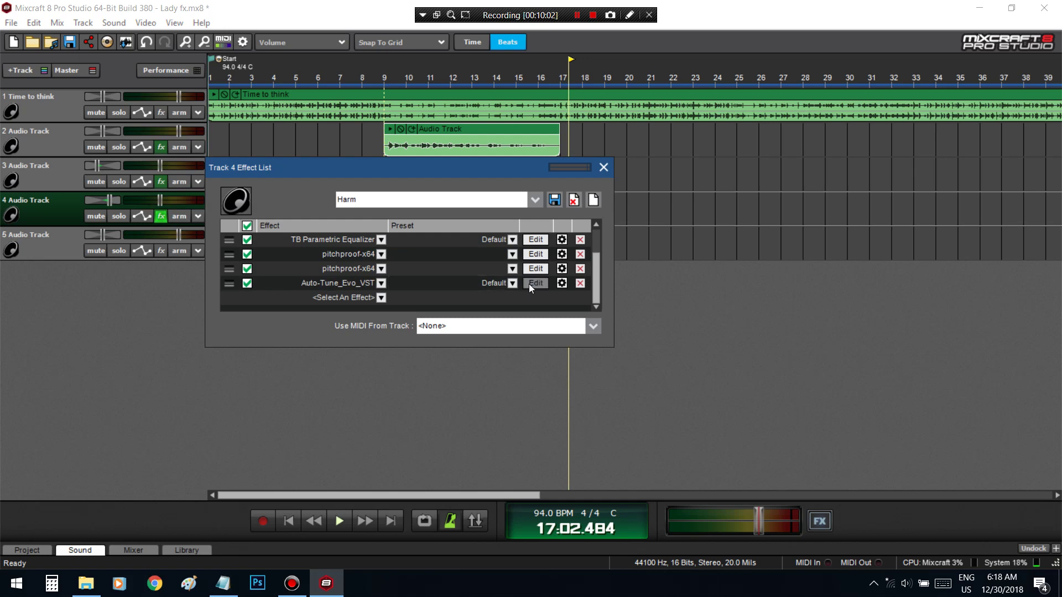
left_click(533, 283)
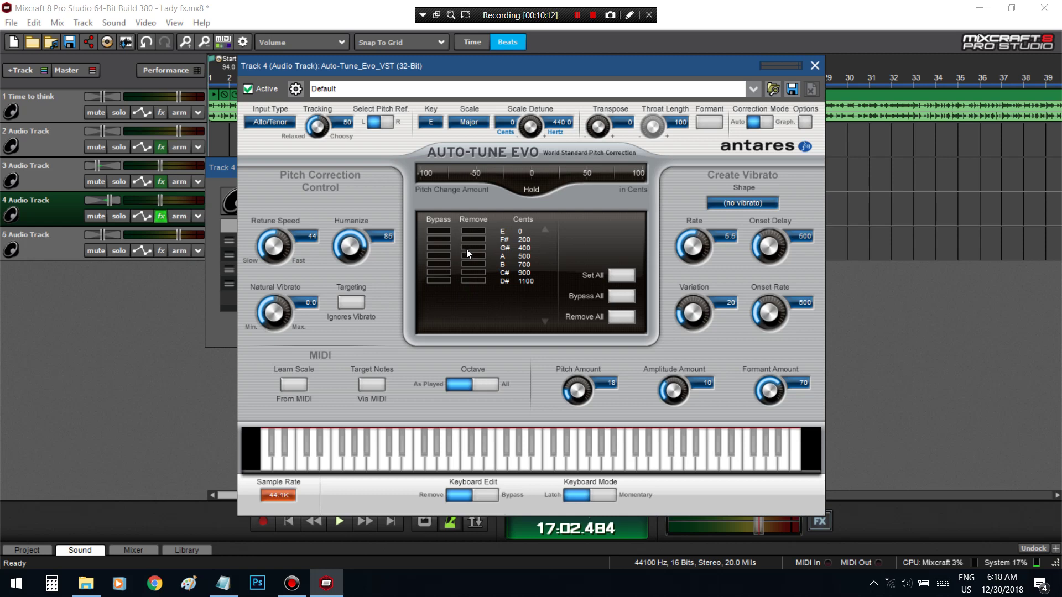
left_click(814, 65)
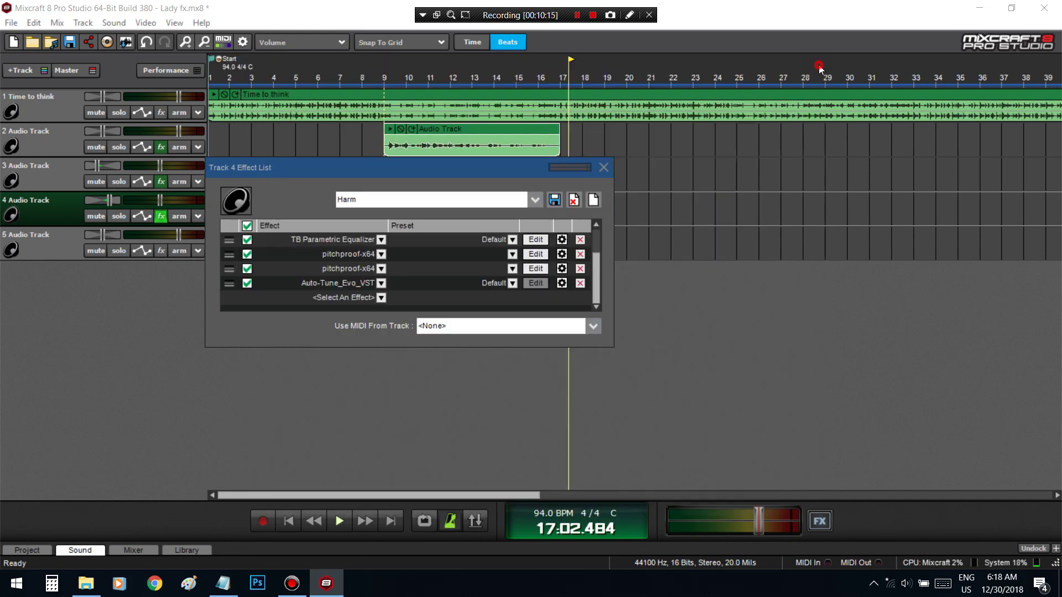
left_click(338, 298)
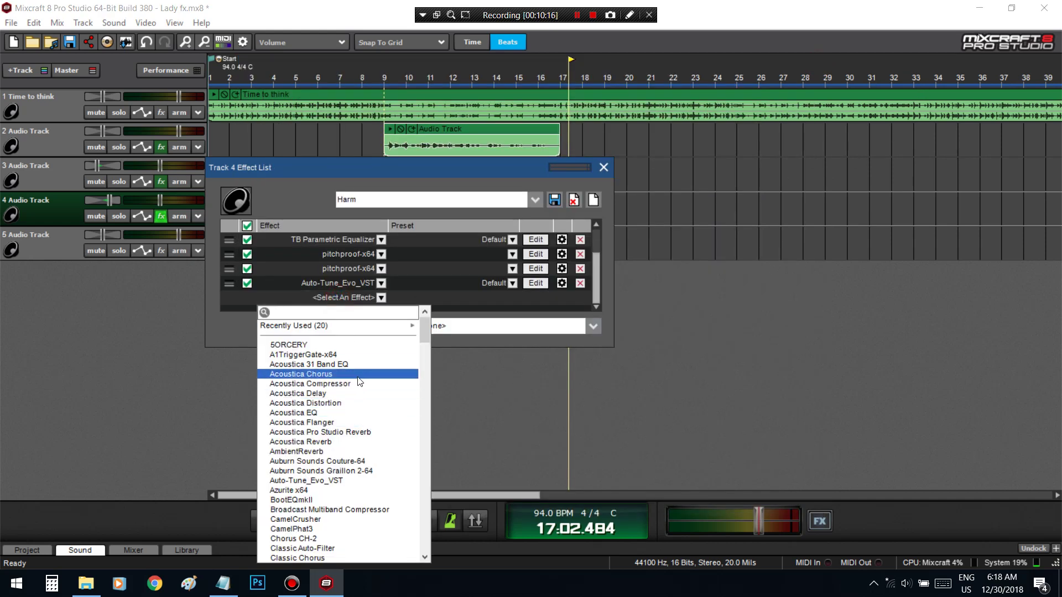
type("kore")
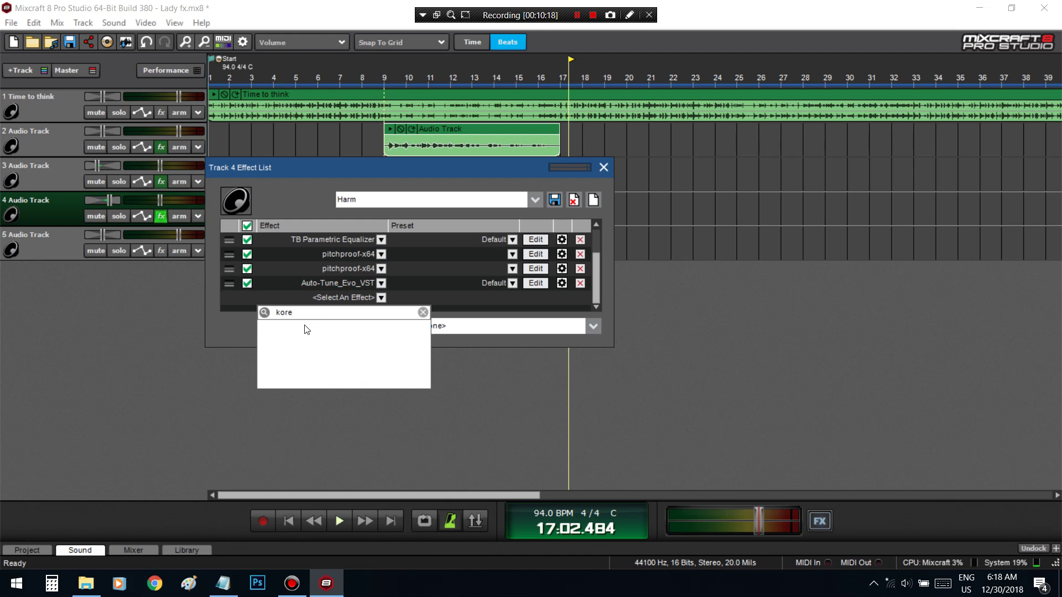
type("r")
key("BackSpace")
key("BackSpace")
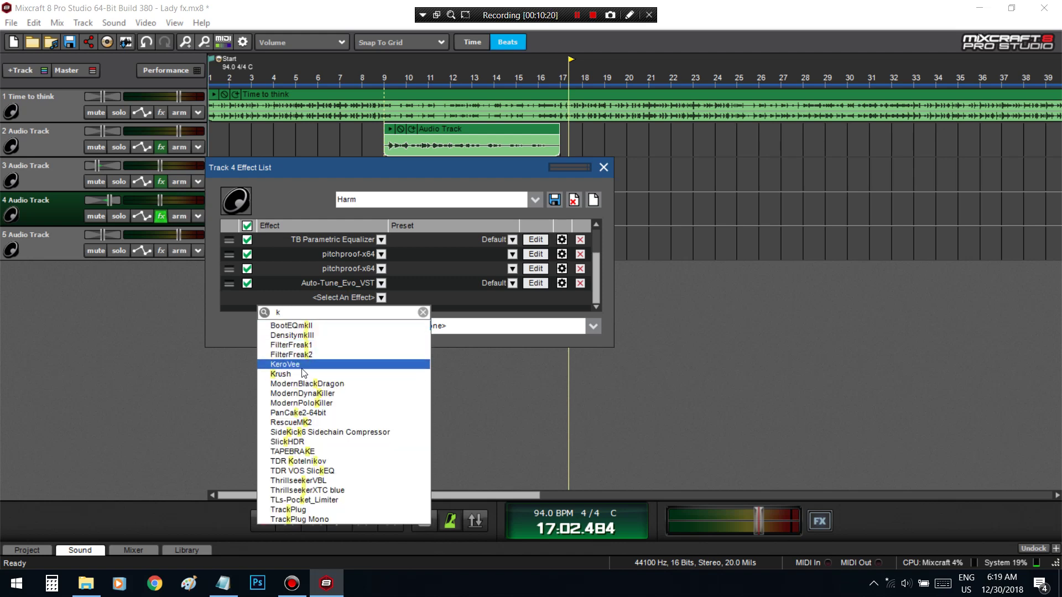
left_click(321, 365)
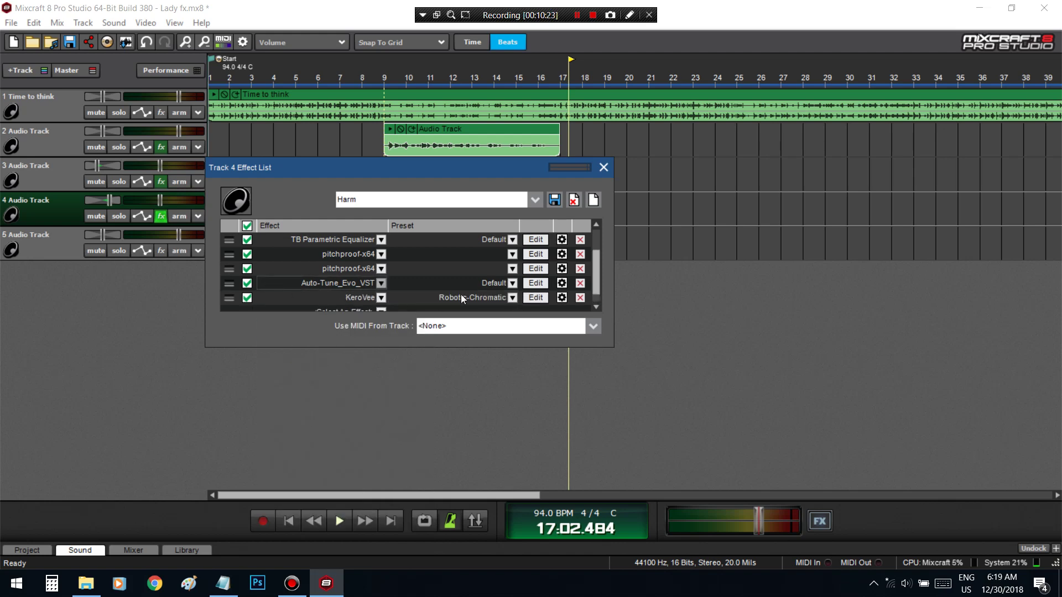
left_click(580, 297)
left_click(603, 168)
- Add KeroVee to track 2's effect list and place it between Auto-Tune Evo and Limiter6
left_click(162, 147)
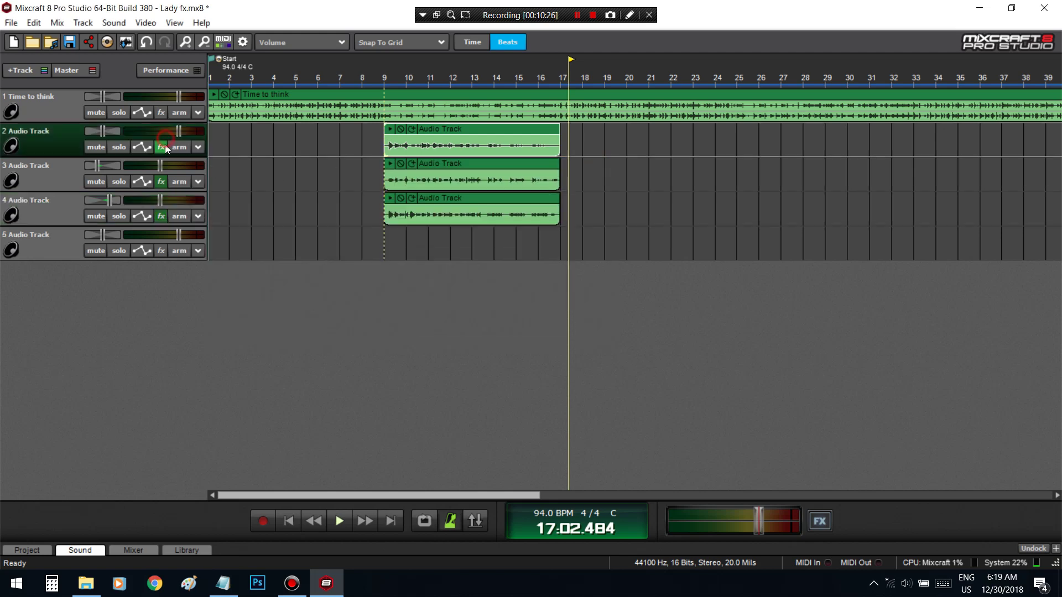
left_click(359, 232)
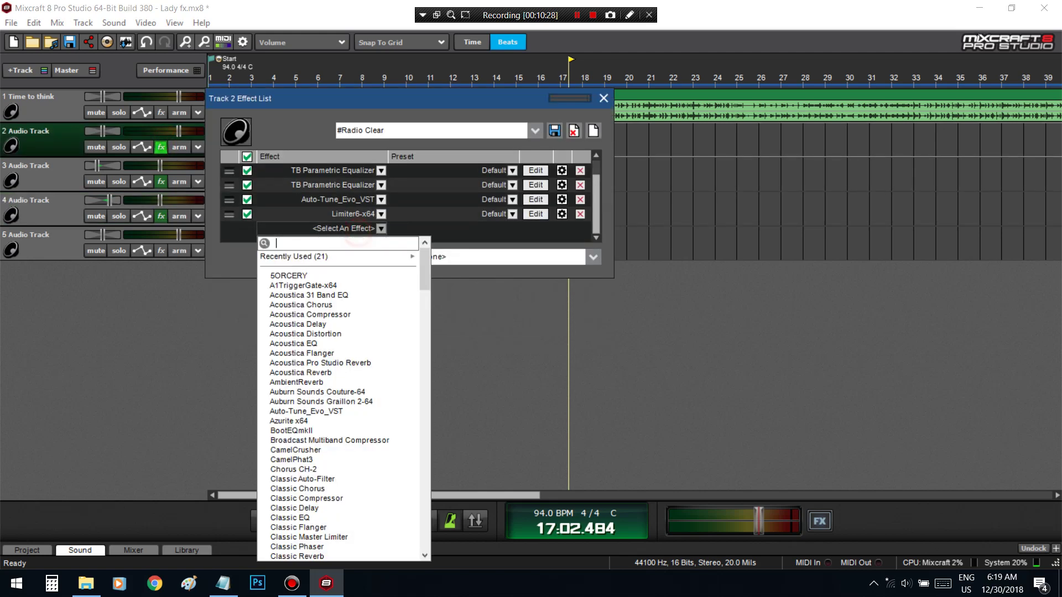
type("ko")
key("BackSpace")
key("BackSpace")
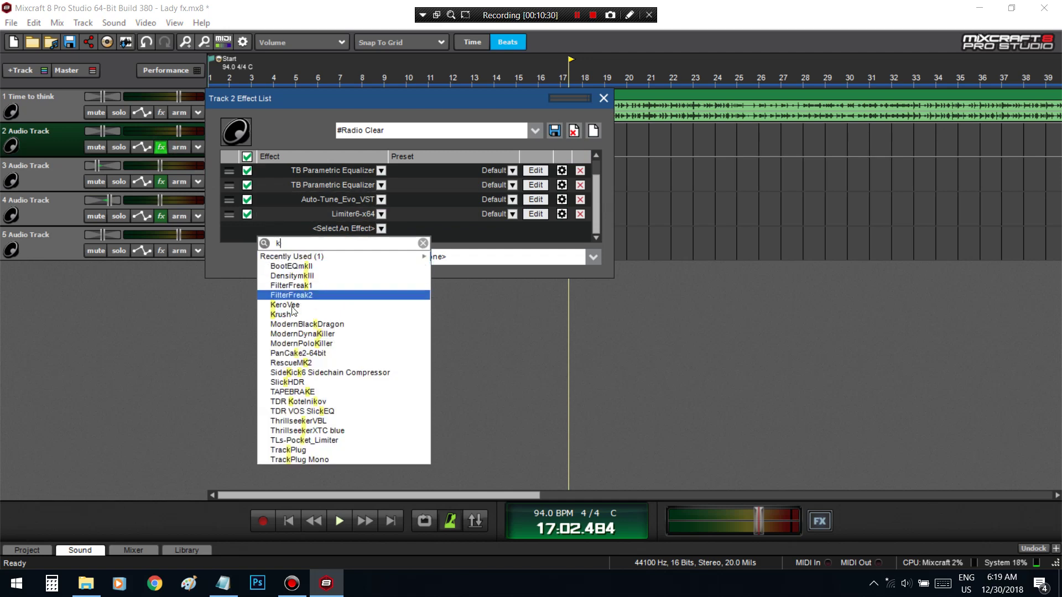
left_click(326, 279)
left_click_drag(237, 217, 236, 229)
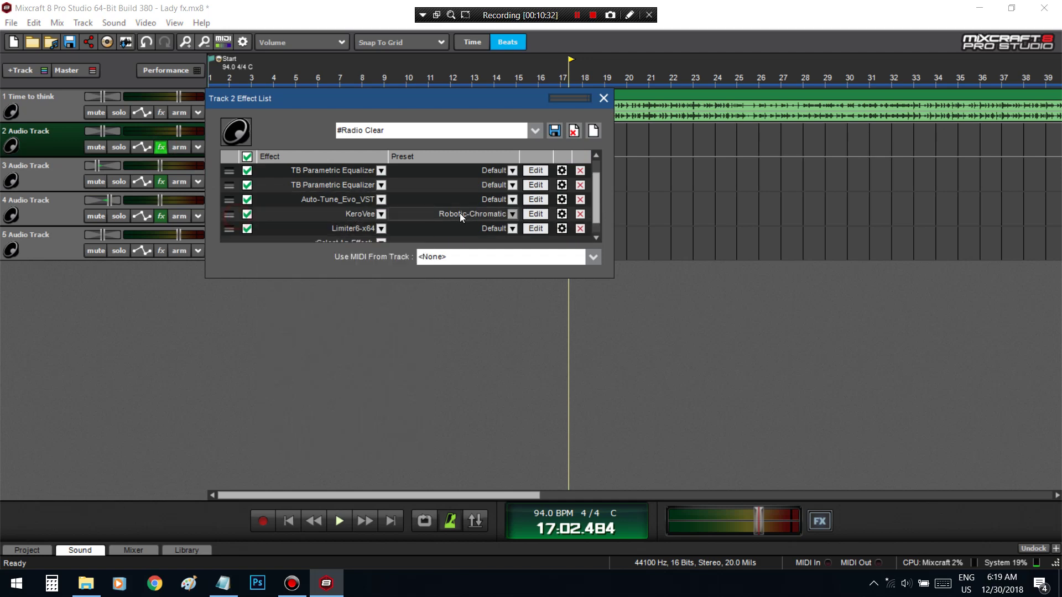
- Open KeroVee's settings on track 2, close the effect list and set the scale to E Major Scale
left_click(587, 94)
left_click(604, 98)
left_click_drag(583, 148, 508, 200)
left_click(306, 264)
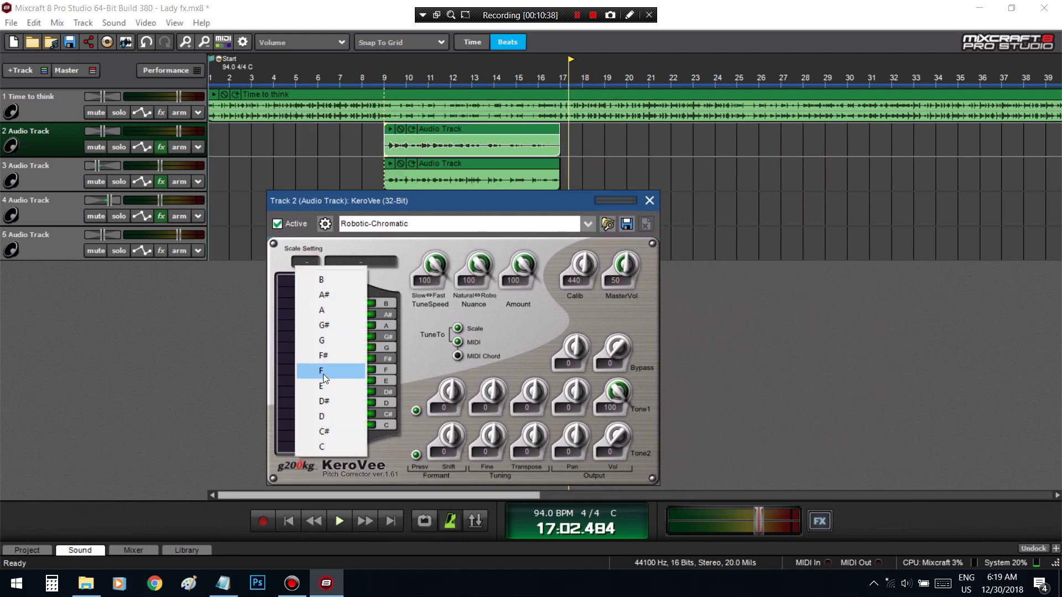
left_click(331, 386)
left_click(361, 263)
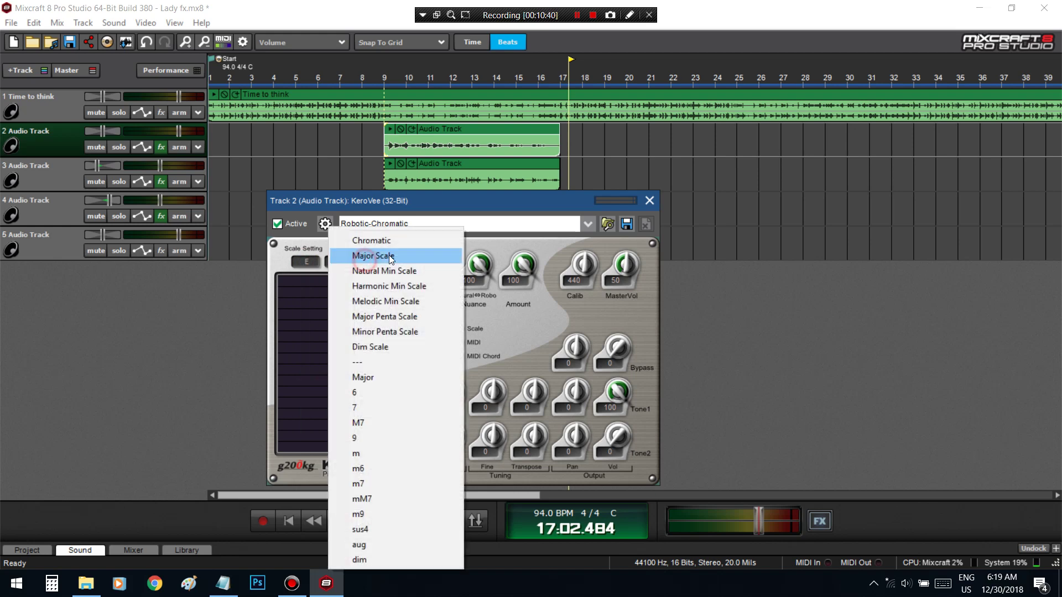
left_click(394, 254)
- Solo track 2, play it from bar 9, disable note B in KeroVee and switch note A off and on again
left_click(381, 181)
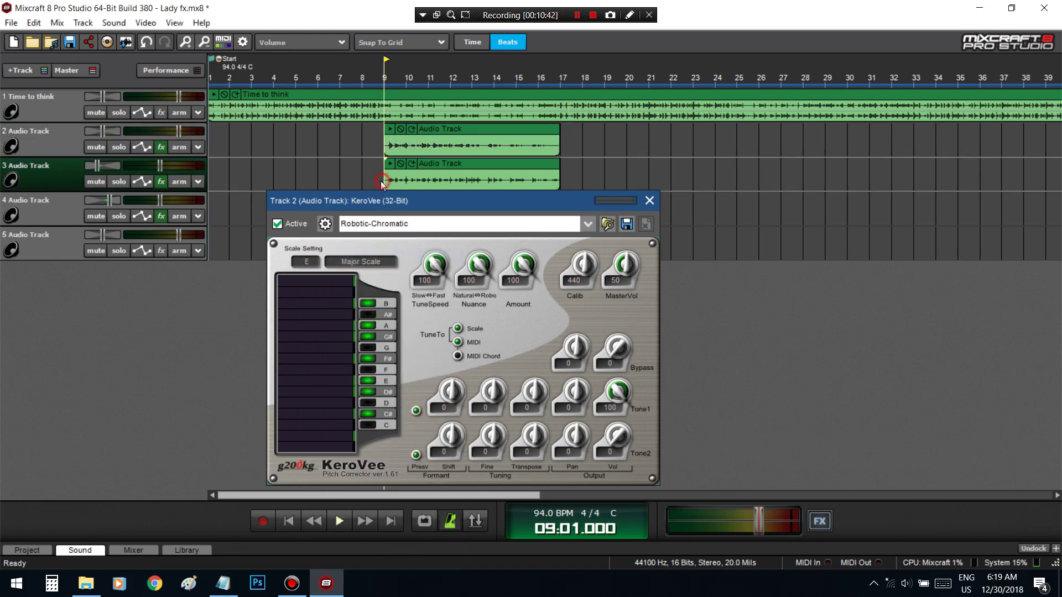
left_click(120, 147)
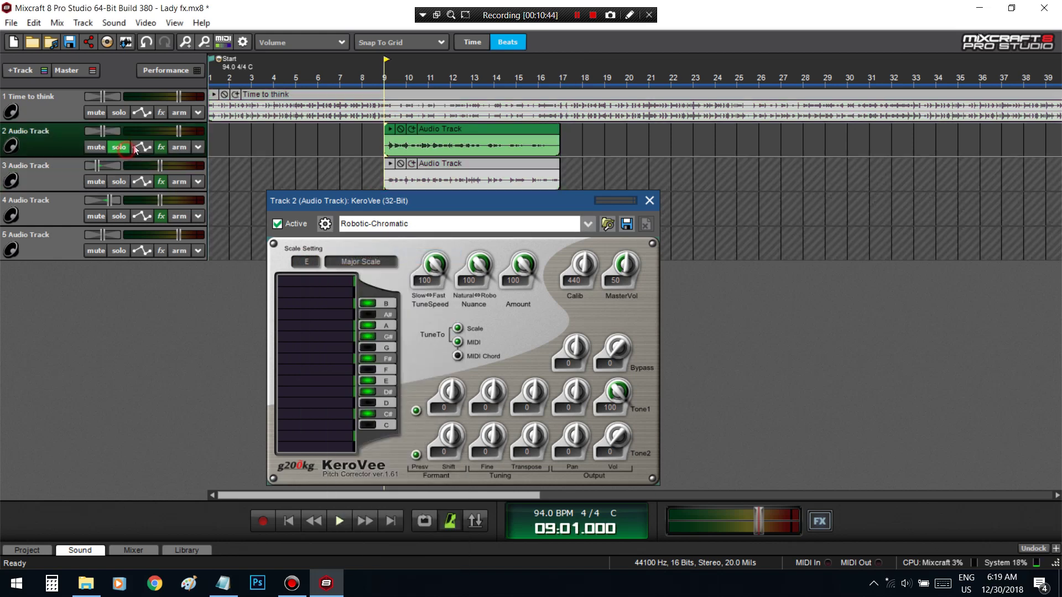
left_click(369, 303)
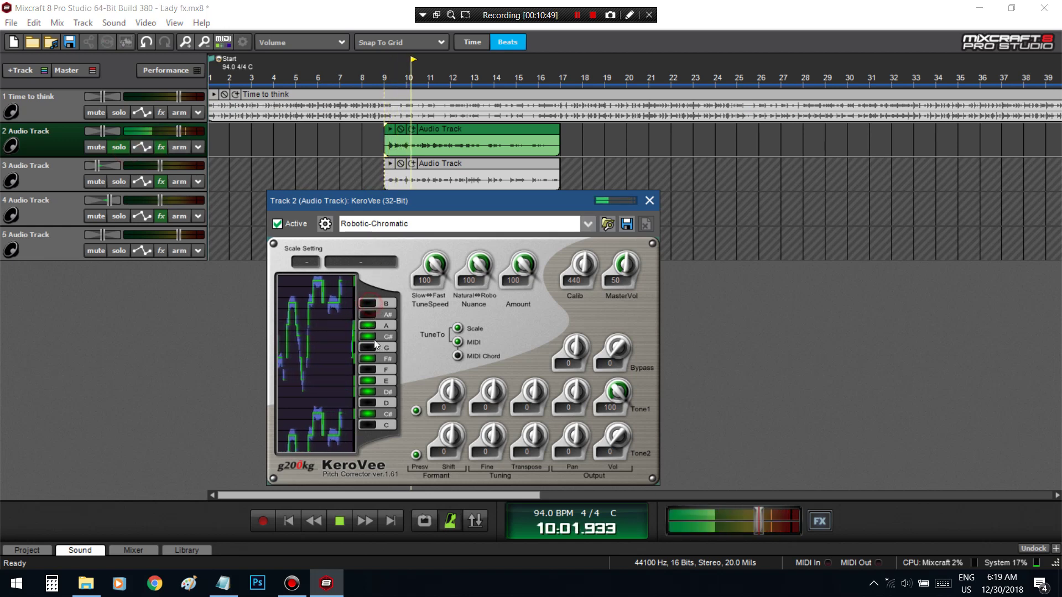
left_click(365, 327)
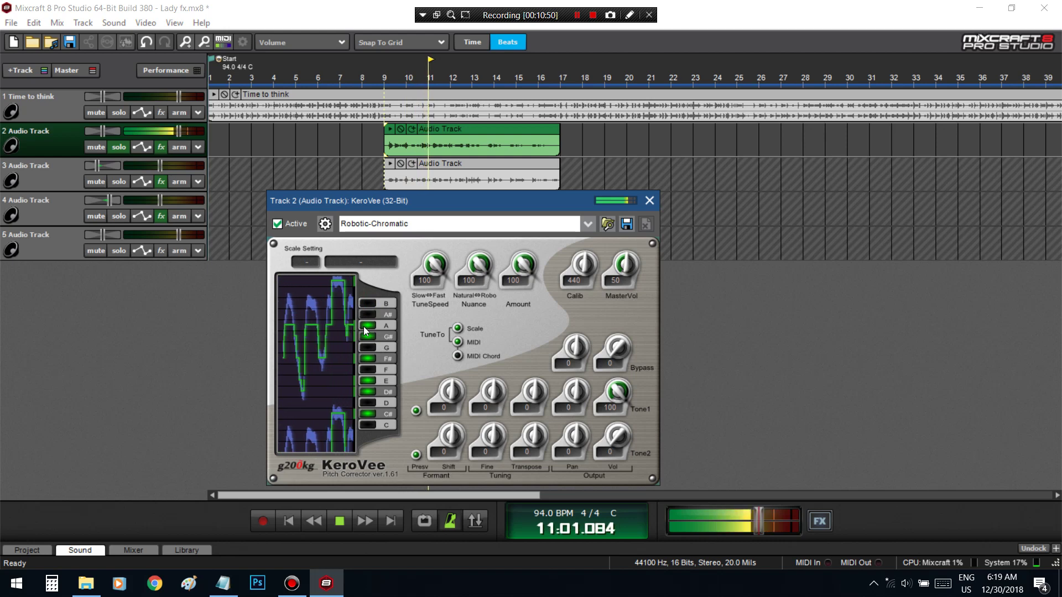
left_click(365, 326)
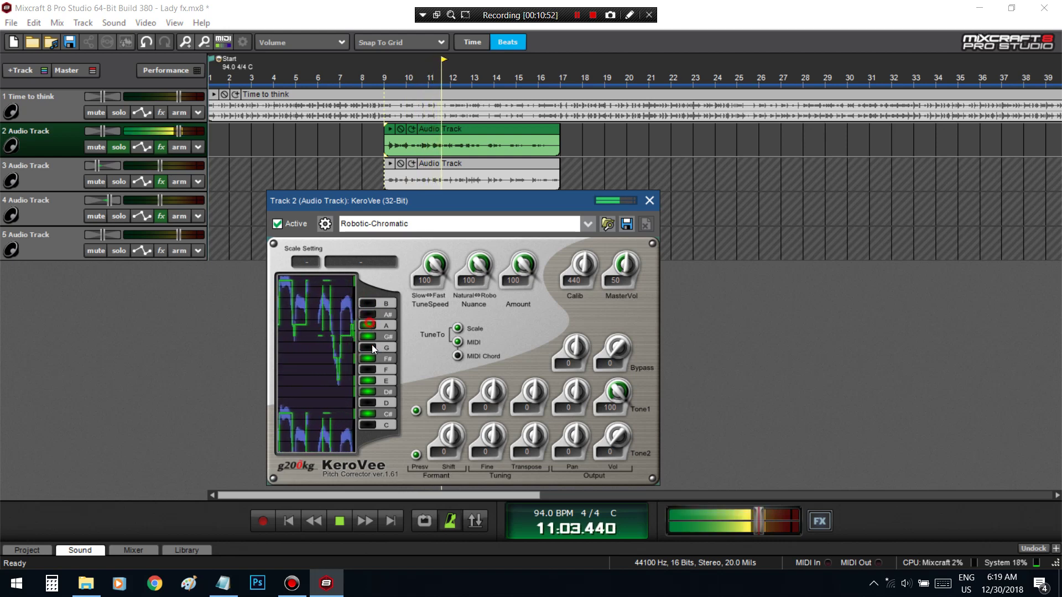
- Switch KeroVee's D# note off and back on, toggle note B on and off again, and stop playback
left_click(369, 392)
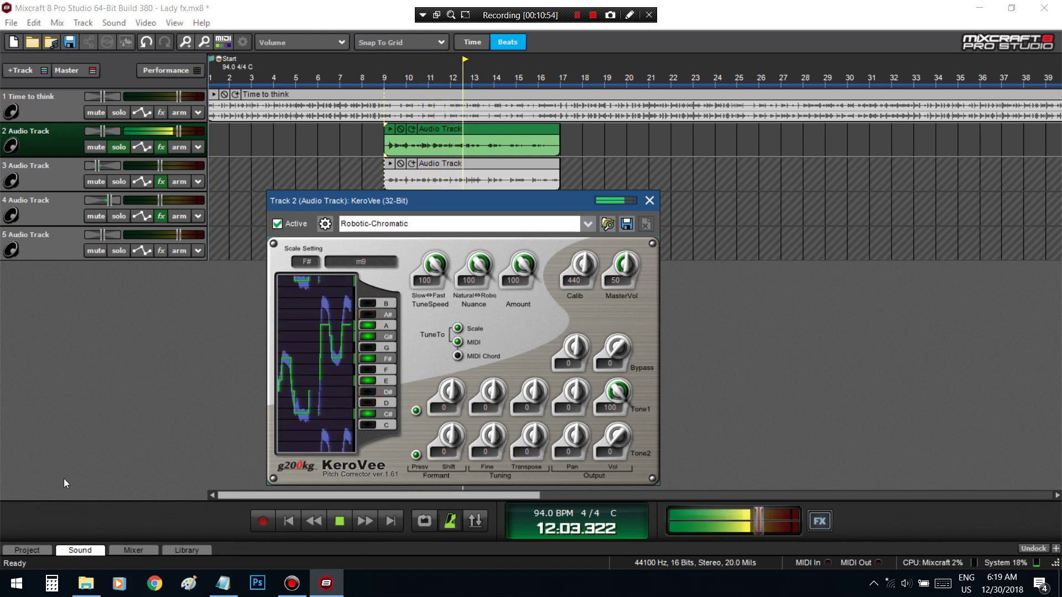
left_click(367, 393)
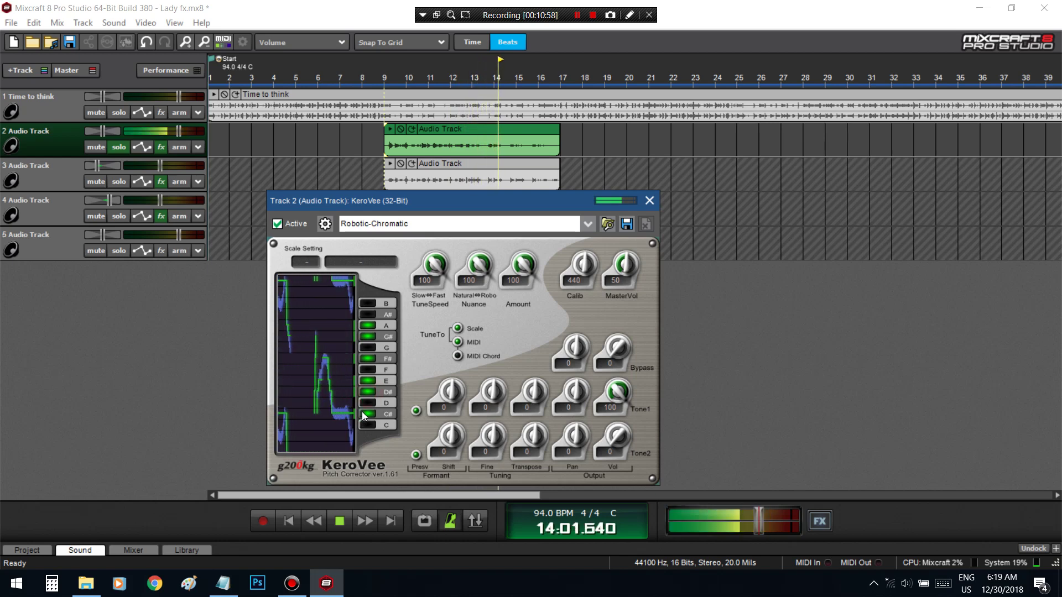
left_click(375, 301)
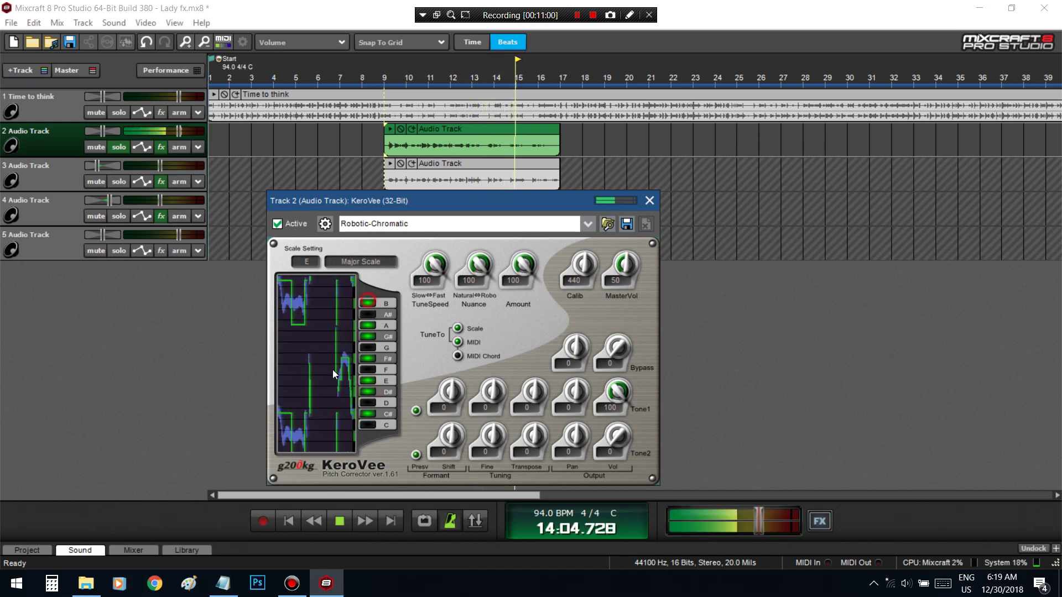
left_click(369, 304)
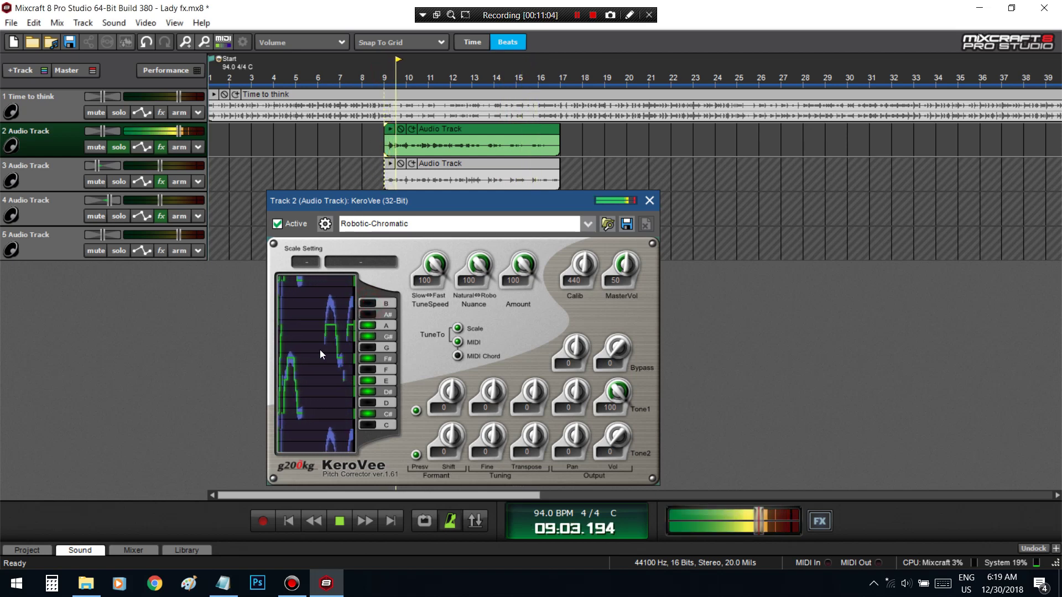
left_click(198, 520)
key("space")
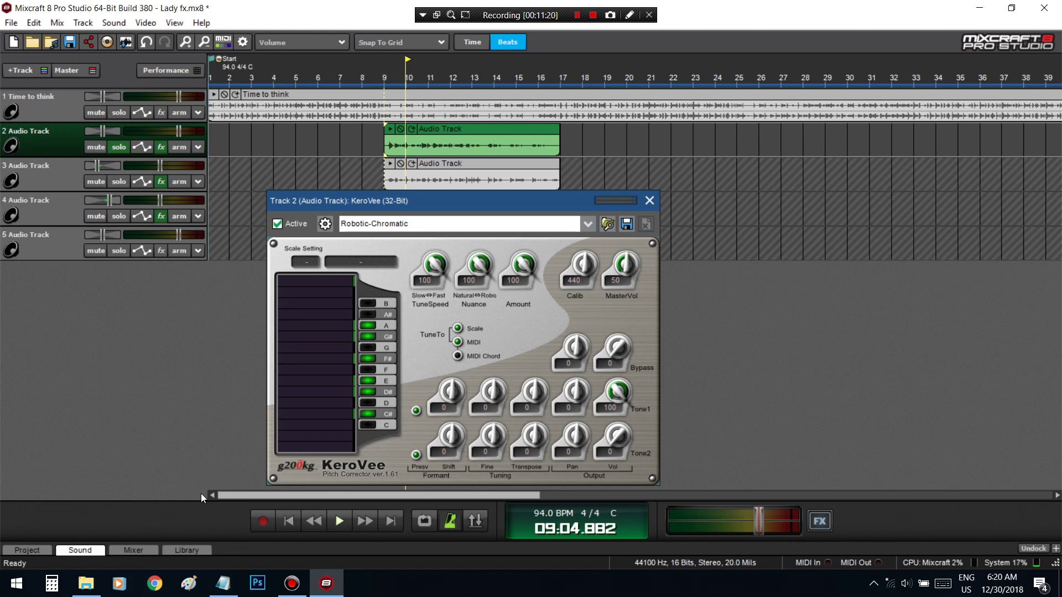
- Move the KeroVee window clear of the tracks, replay soloed track 2 from bar 9 and enable note F#
right_click(201, 493)
left_click(137, 529)
left_click_drag(373, 206, 369, 256)
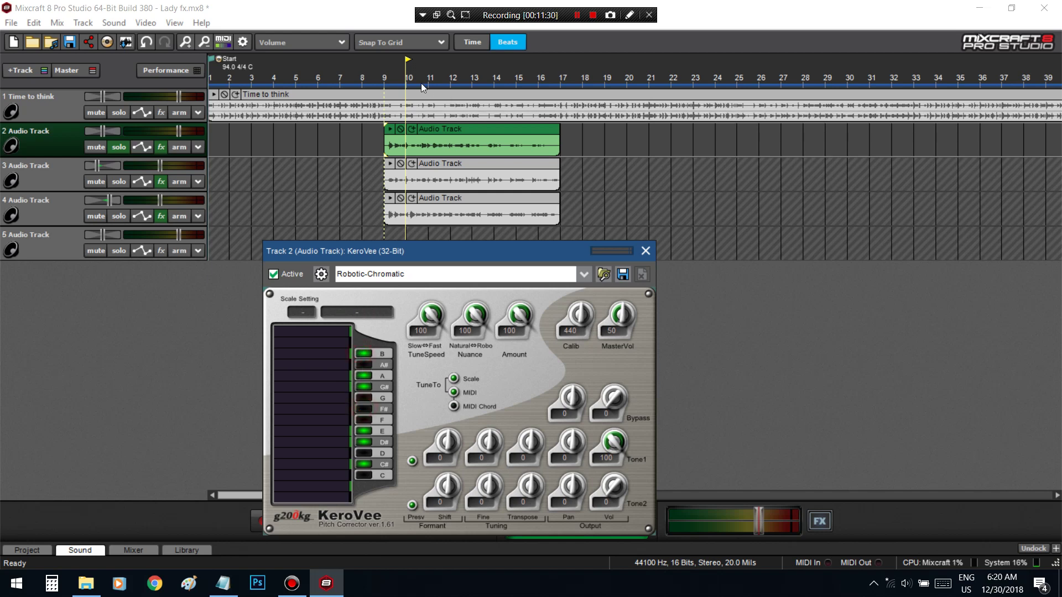
left_click(380, 81)
key("space")
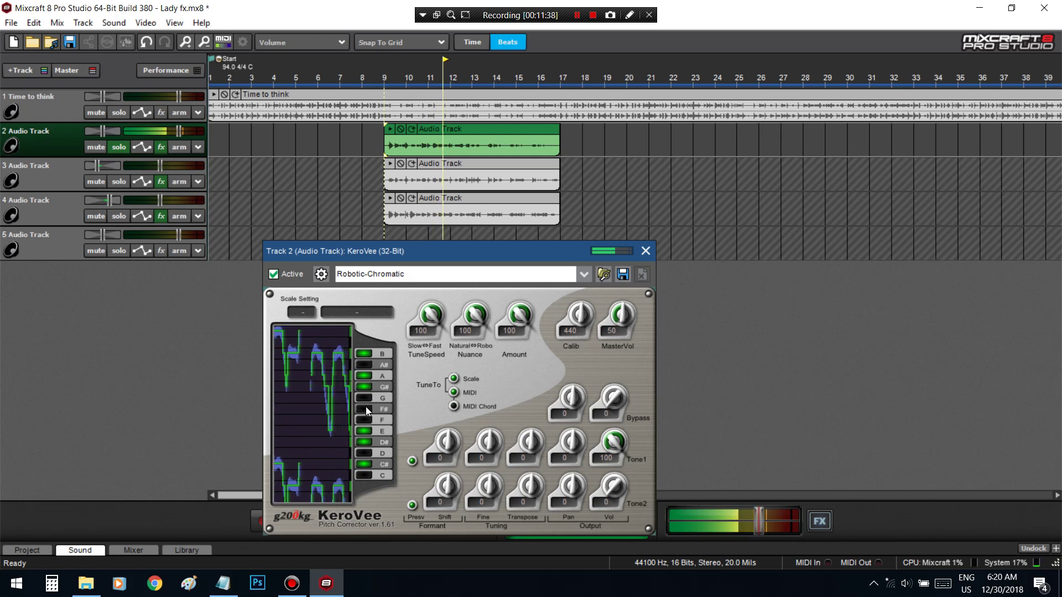
left_click(361, 408)
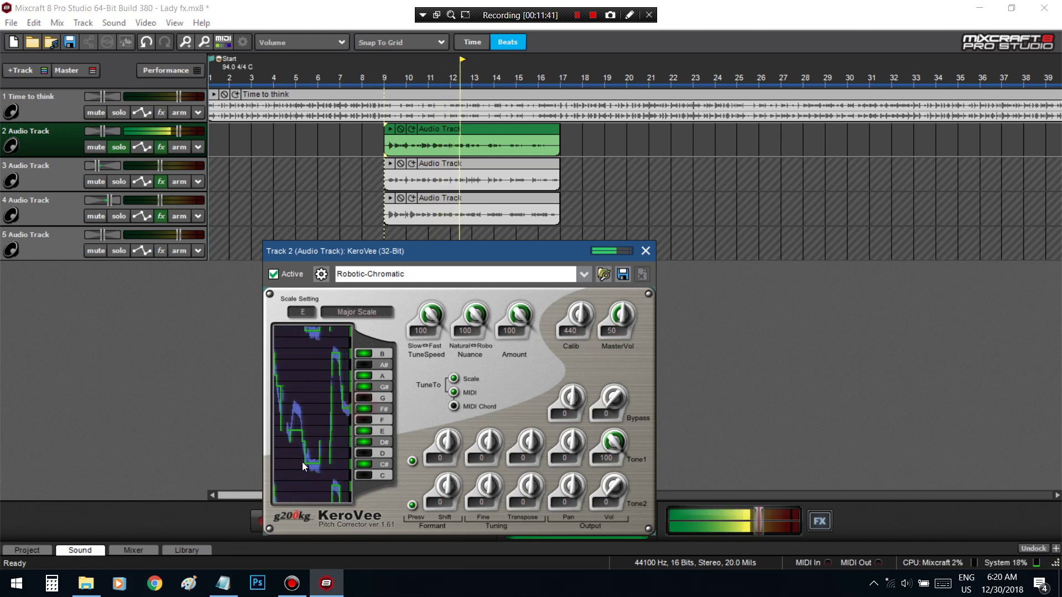
- Close KeroVee's settings and try to replace it with Auburn Sounds Graillon 2-64 in track 2's effect list
left_click(195, 508)
left_click(645, 252)
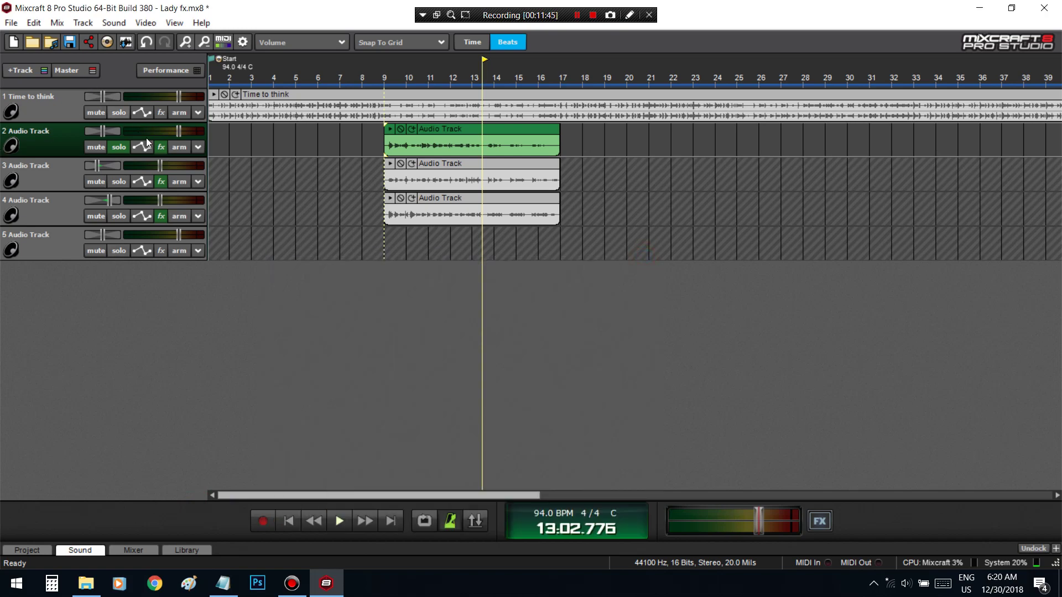
left_click(160, 146)
scroll(366, 200, "down", 1)
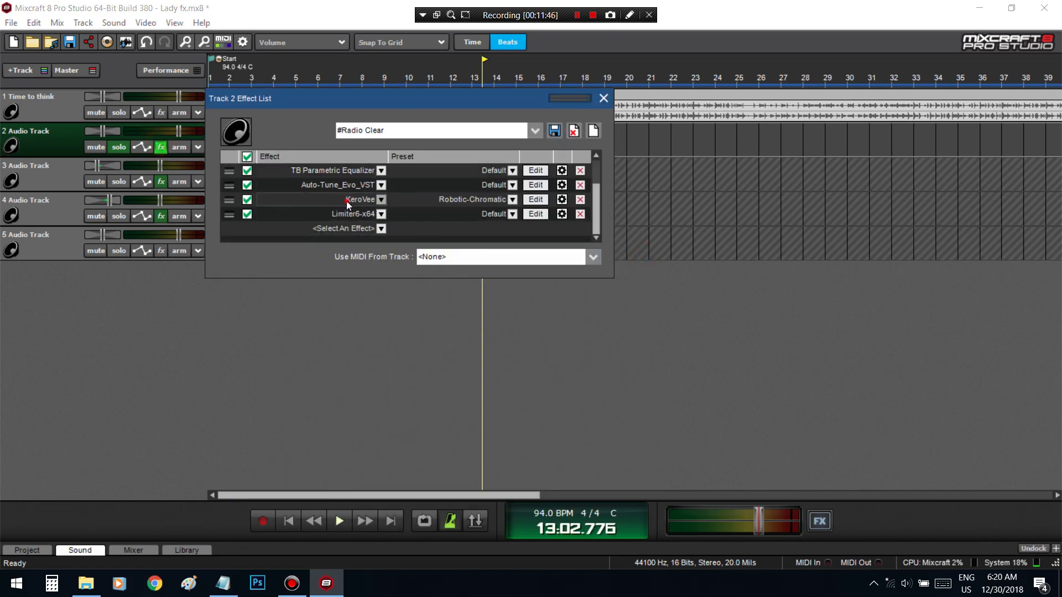
left_click(348, 214)
scroll(314, 337, "up", 8)
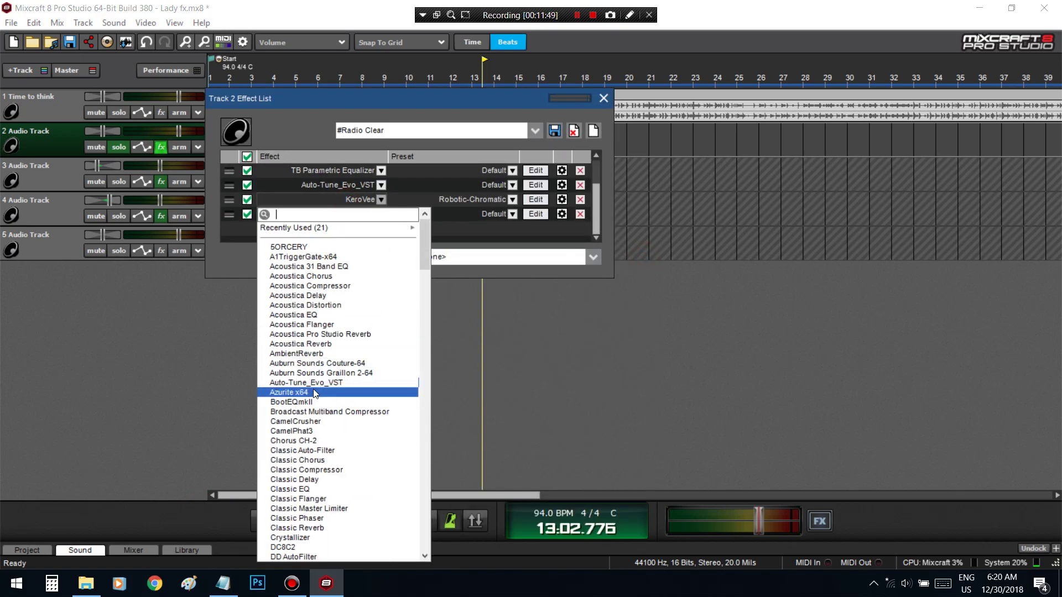
left_click(336, 374)
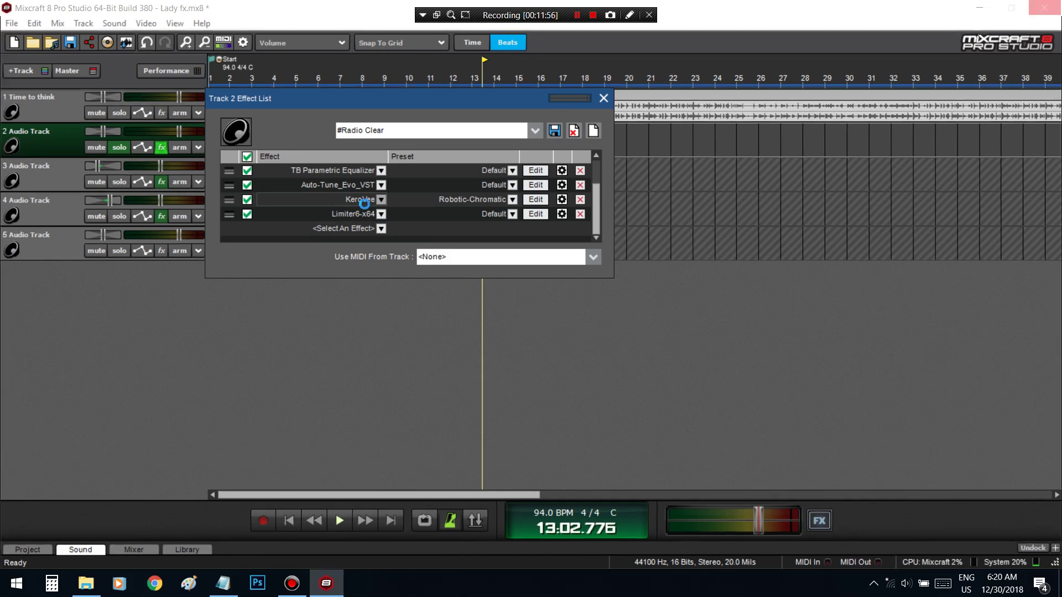
left_click(576, 15)
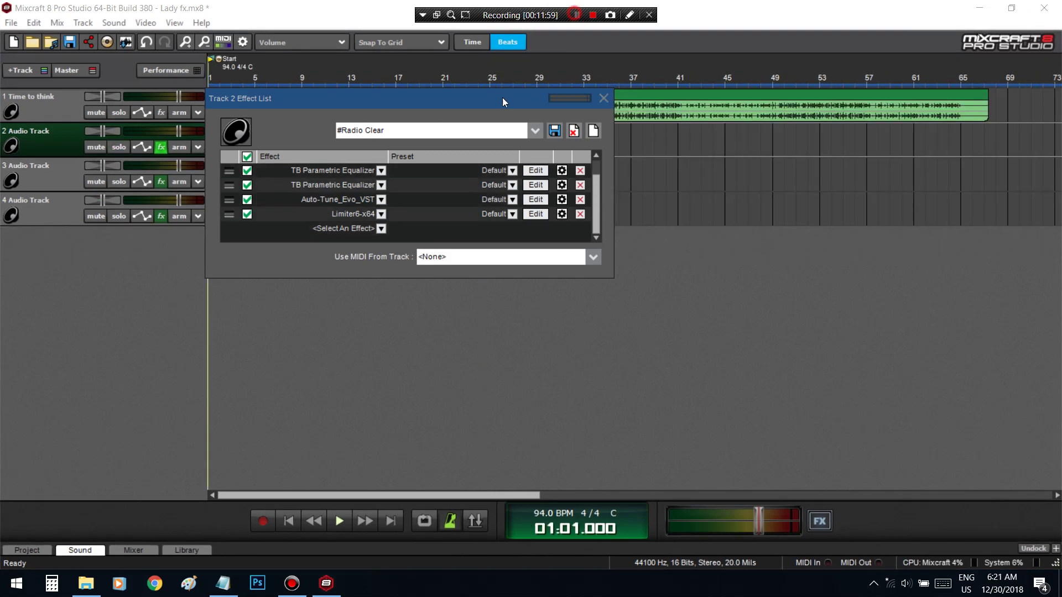
- Add Auburn Sounds Graillon 2-64 to track 2's effects above Limiter6-x64 and disable Auto-Tune_Evo_VST
left_click(324, 227)
scroll(343, 357, "down", 2)
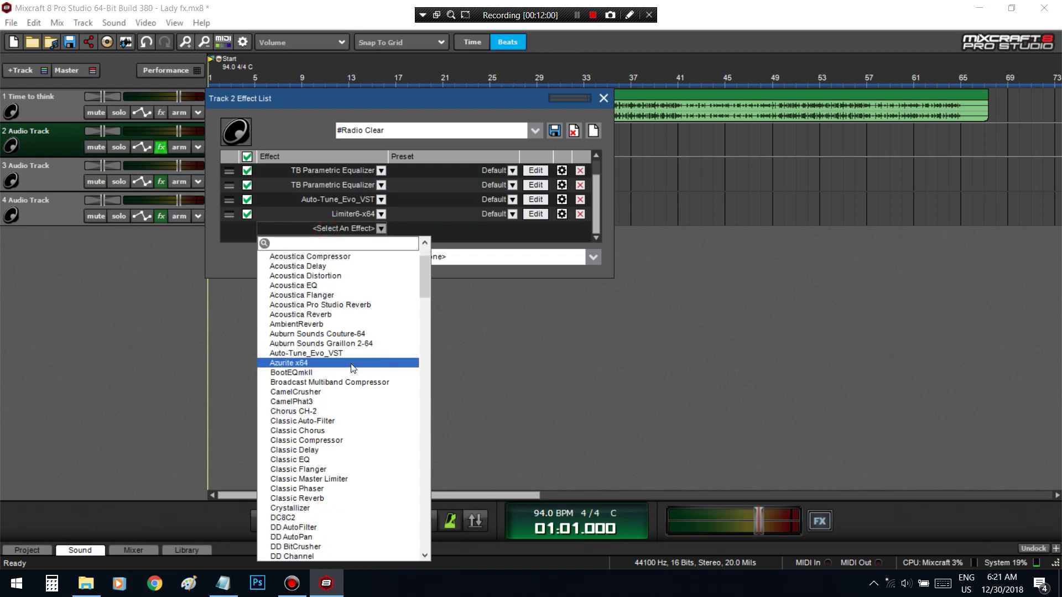
left_click(347, 343)
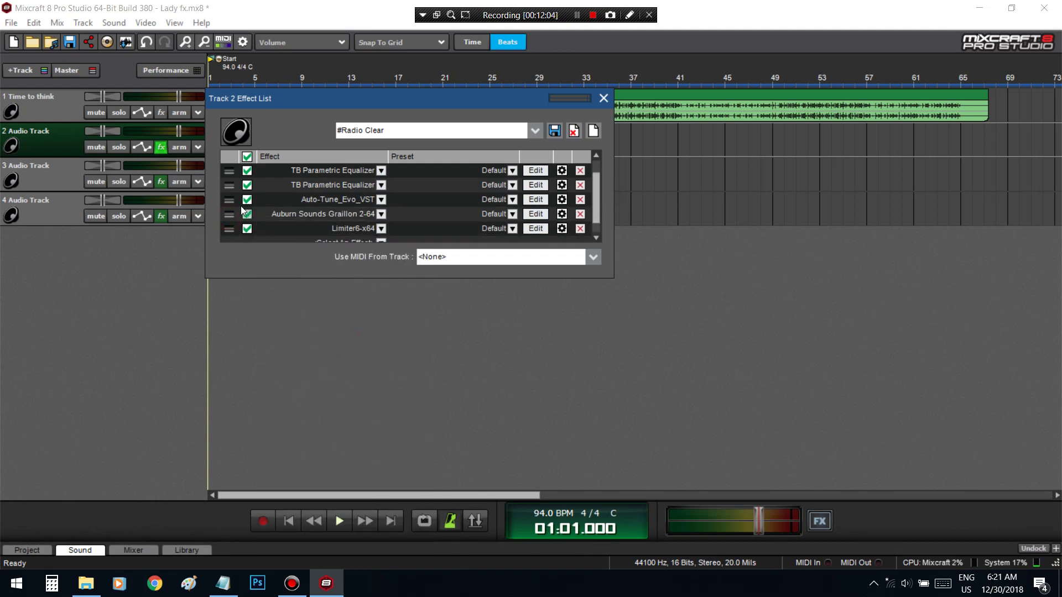
left_click_drag(447, 103, 705, 94)
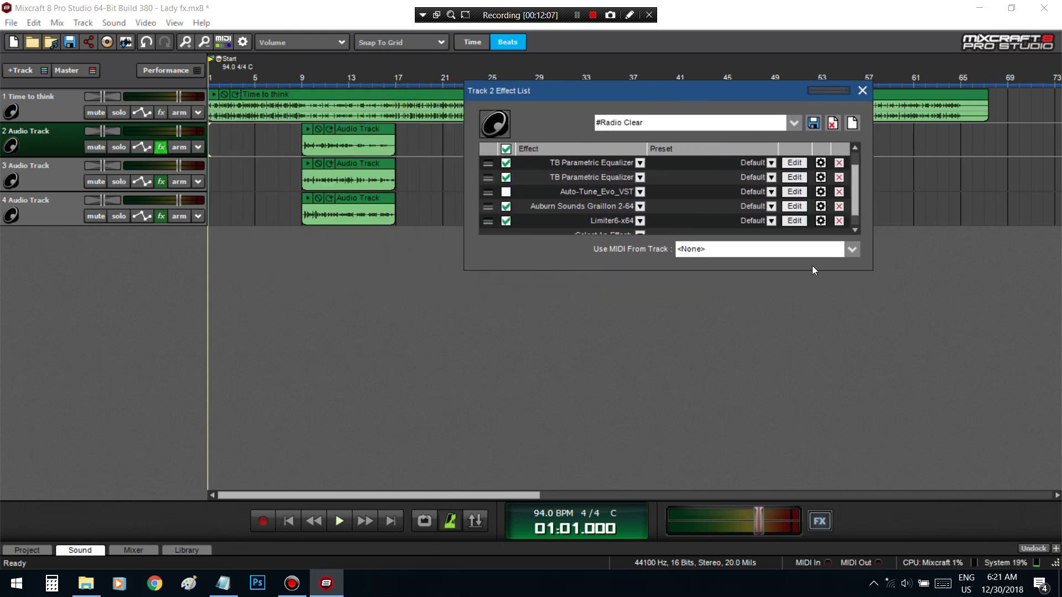
- Open Graillon's settings on track 2, load the Correct E major preset and move the window clear of the track controls
left_click(791, 220)
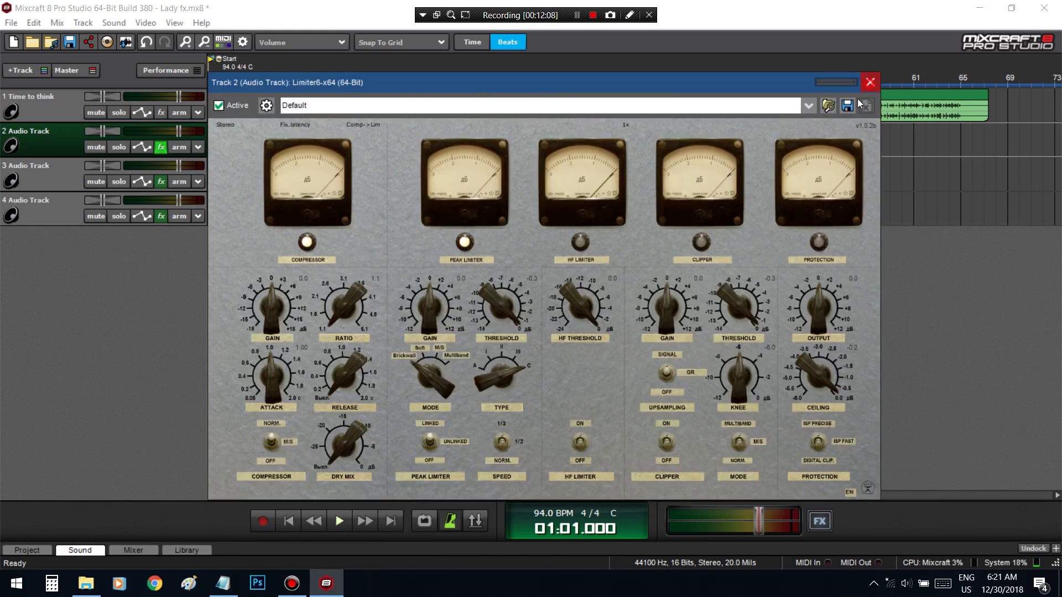
left_click(870, 81)
left_click(794, 220)
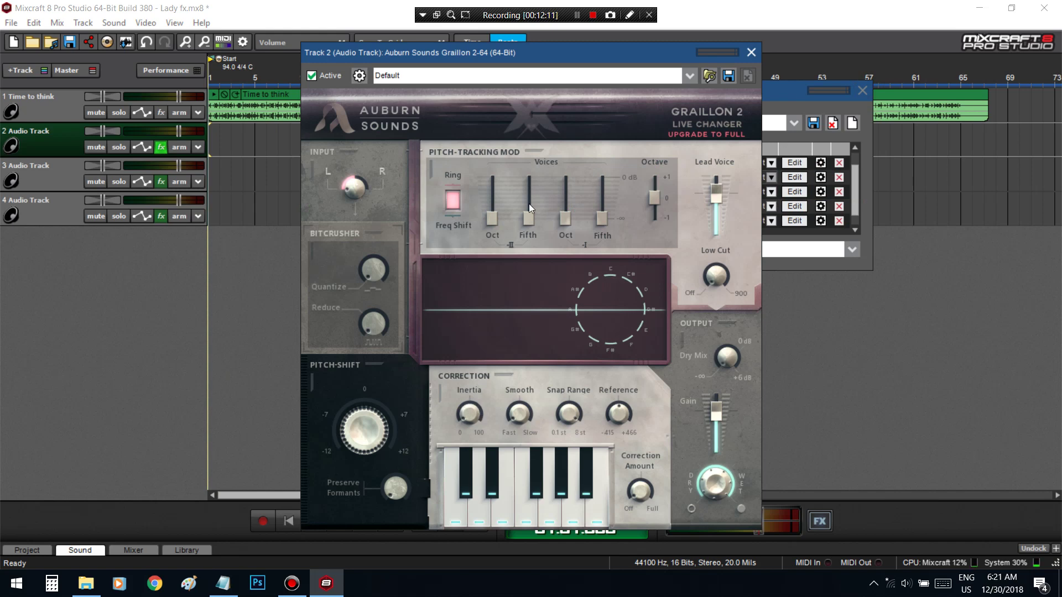
left_click(523, 76)
left_click(442, 162)
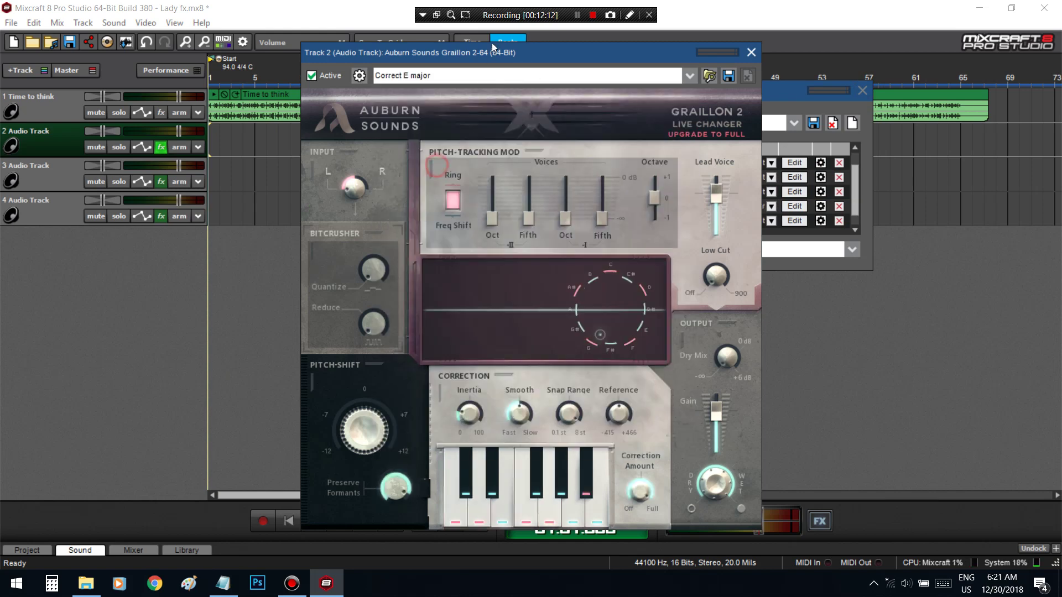
left_click_drag(492, 42, 652, 18)
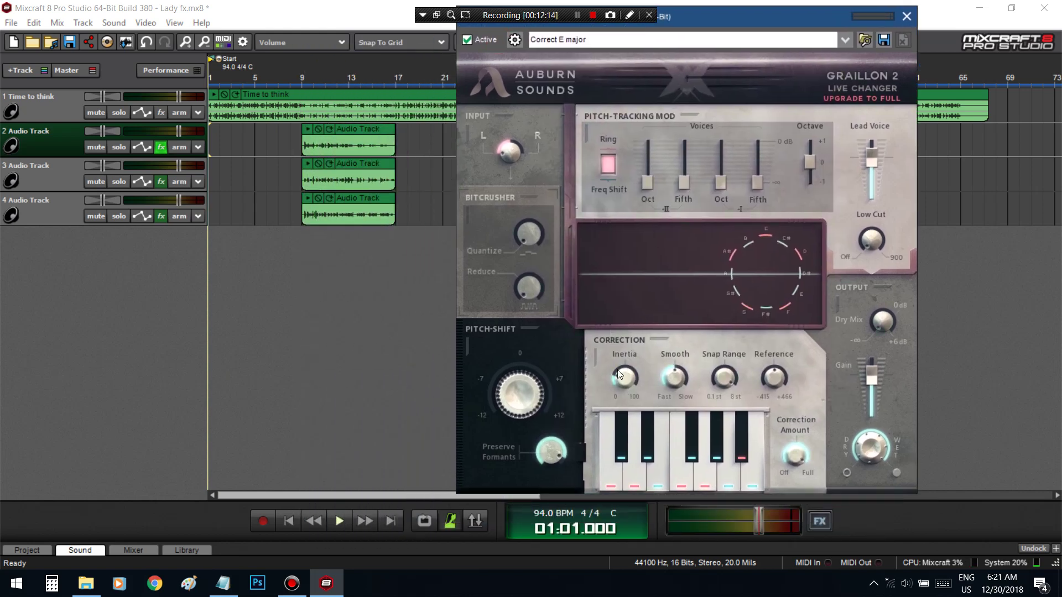
- Solo tracks 1 and 2, play them from bar 9 and raise Graillon's correction Inertia and Smooth
left_click(119, 147)
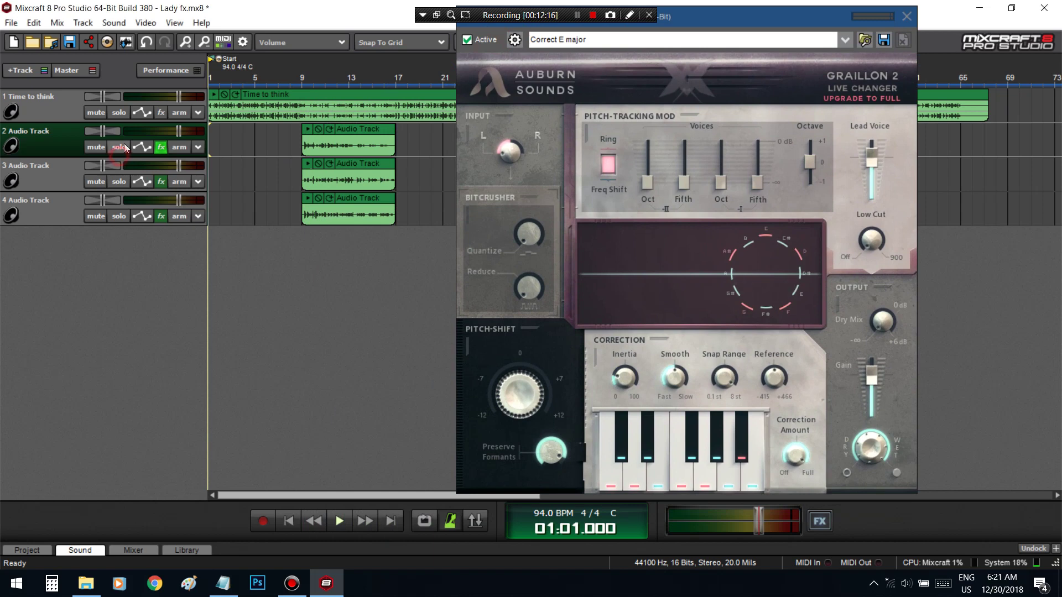
left_click(119, 113)
left_click(302, 69)
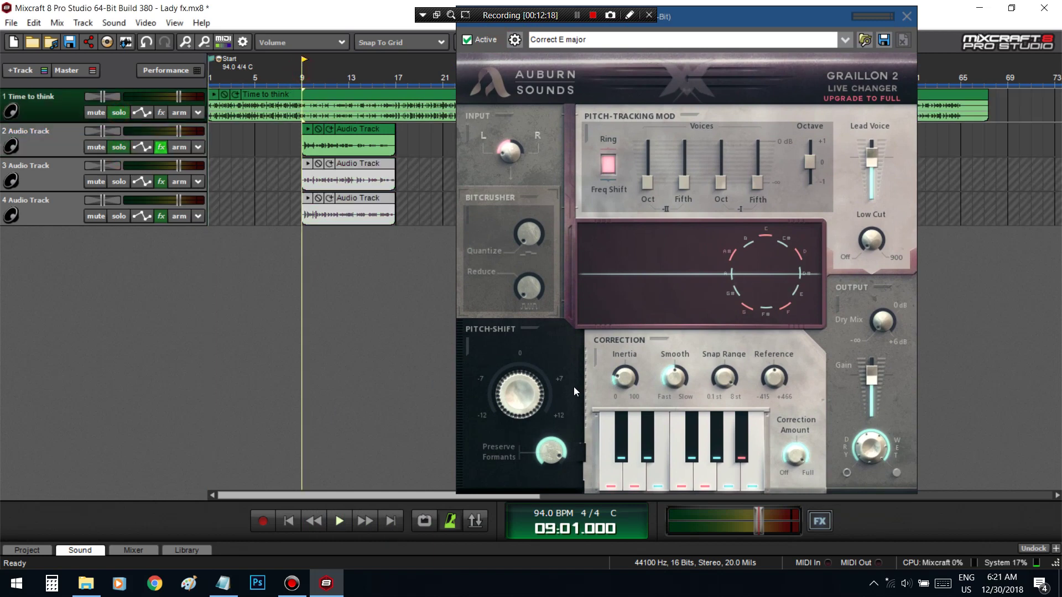
key("space")
mouse_move(624, 390)
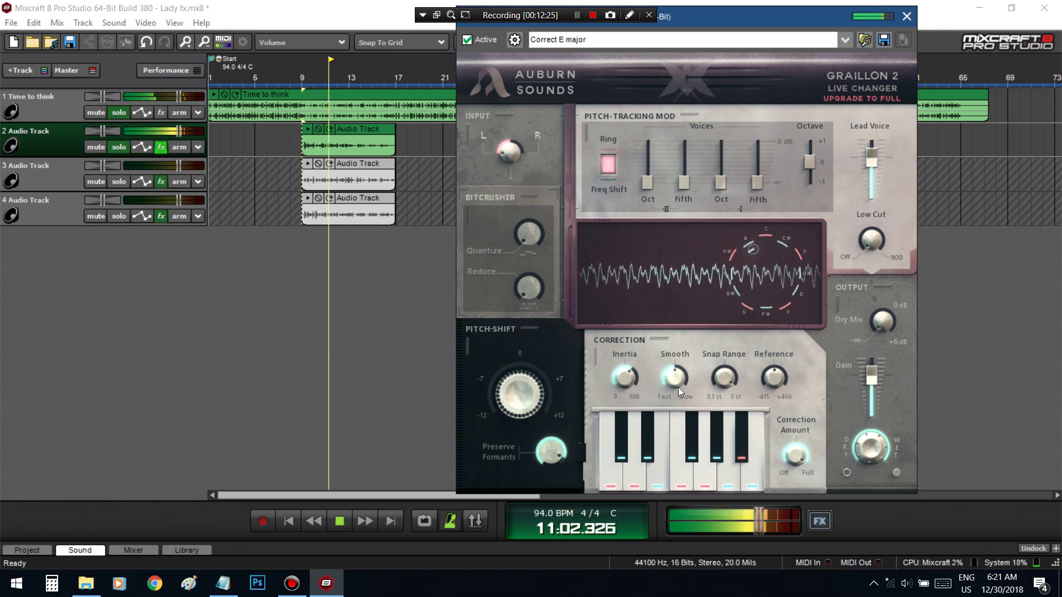
left_click_drag(678, 387, 685, 340)
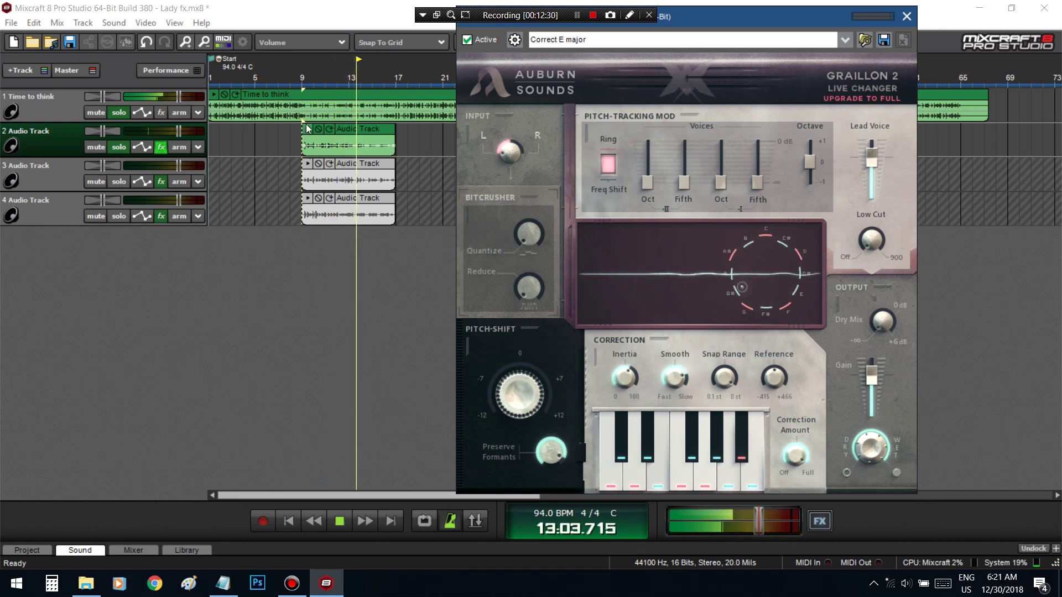
- Replay the soloed beat and vocal from bar 9, raising Graillon's Inertia and turning Smooth fully to Fast
left_click(323, 173)
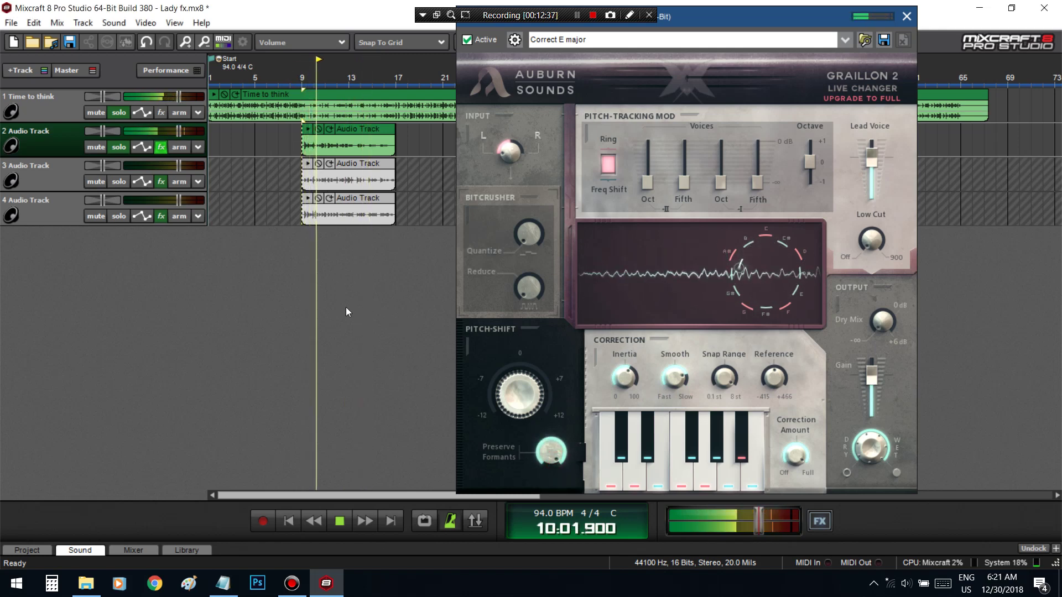
mouse_move(635, 402)
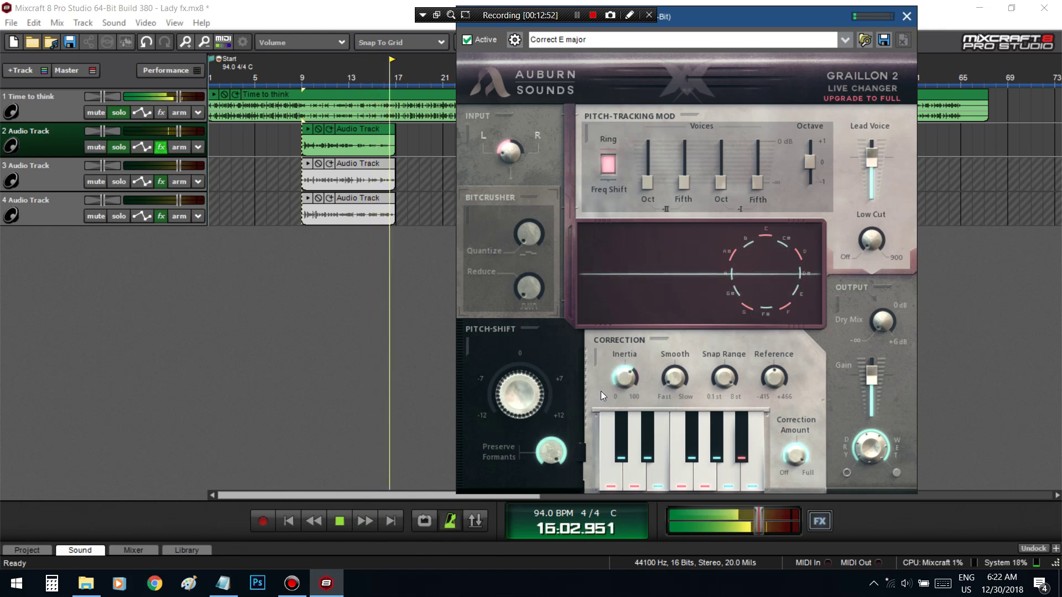
left_click(298, 71)
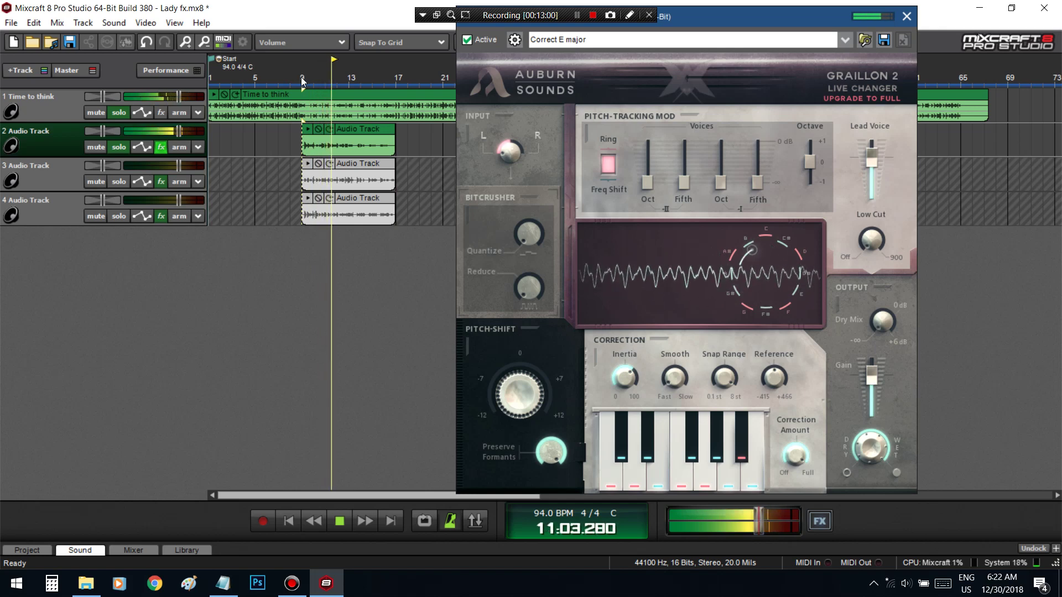
- Add tracks 3 and 4 to the solo, replay the mix from bar 9 and stop playback
left_click(124, 175)
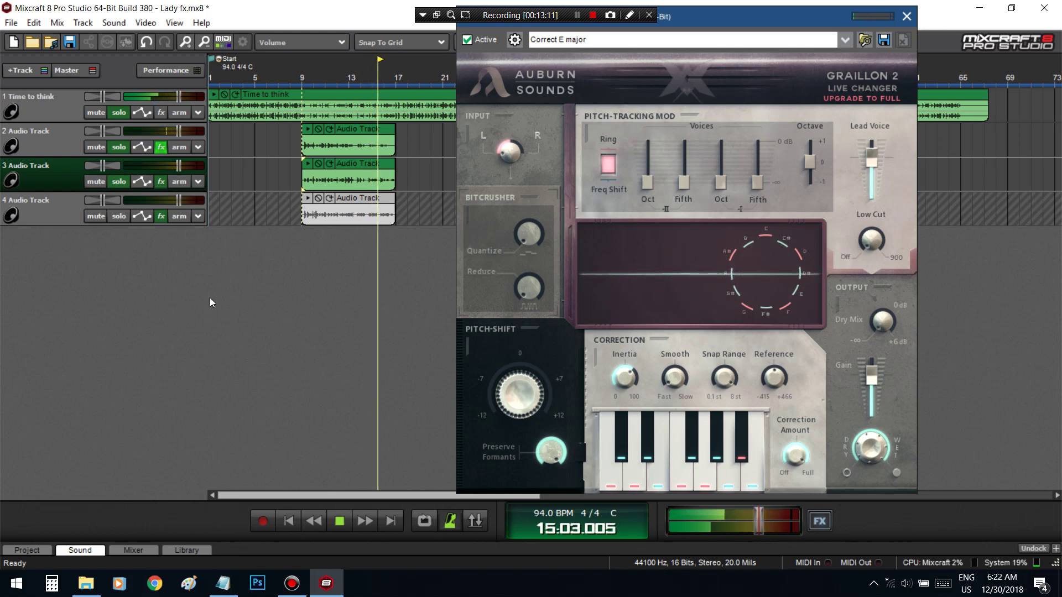
left_click(135, 220)
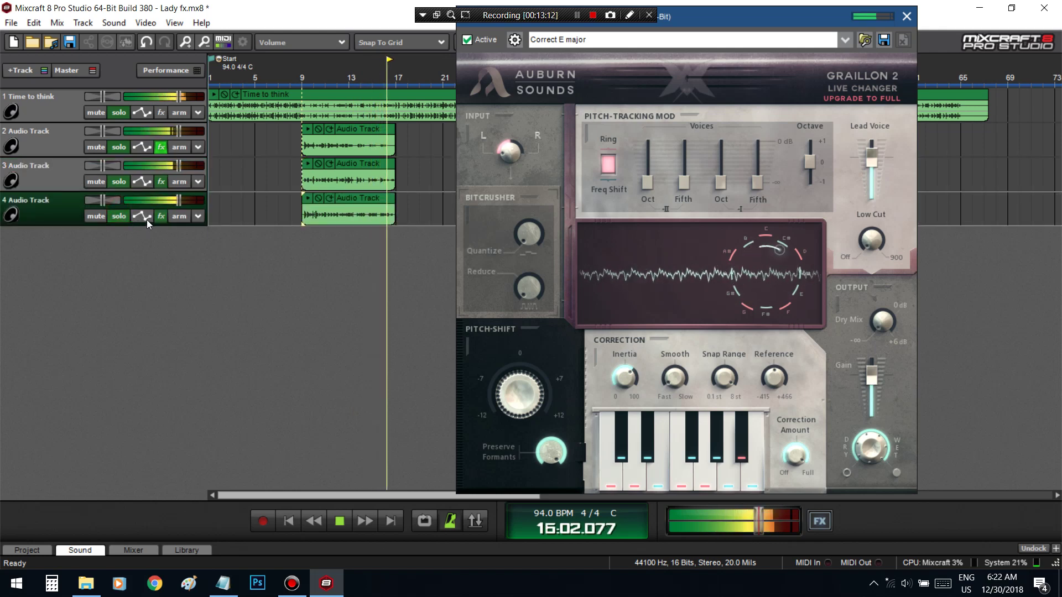
left_click(307, 78)
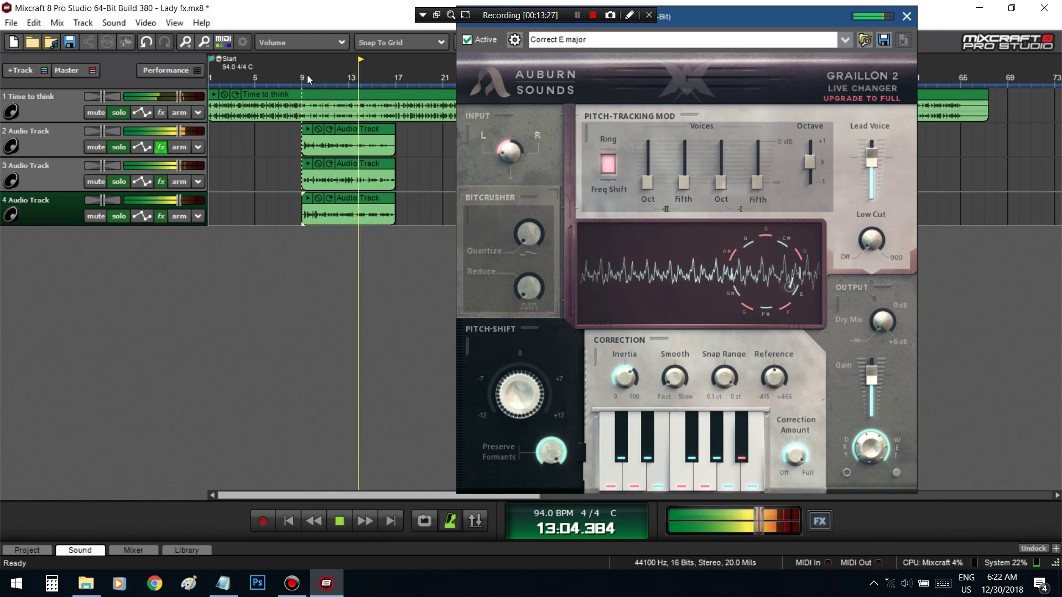
key("space")
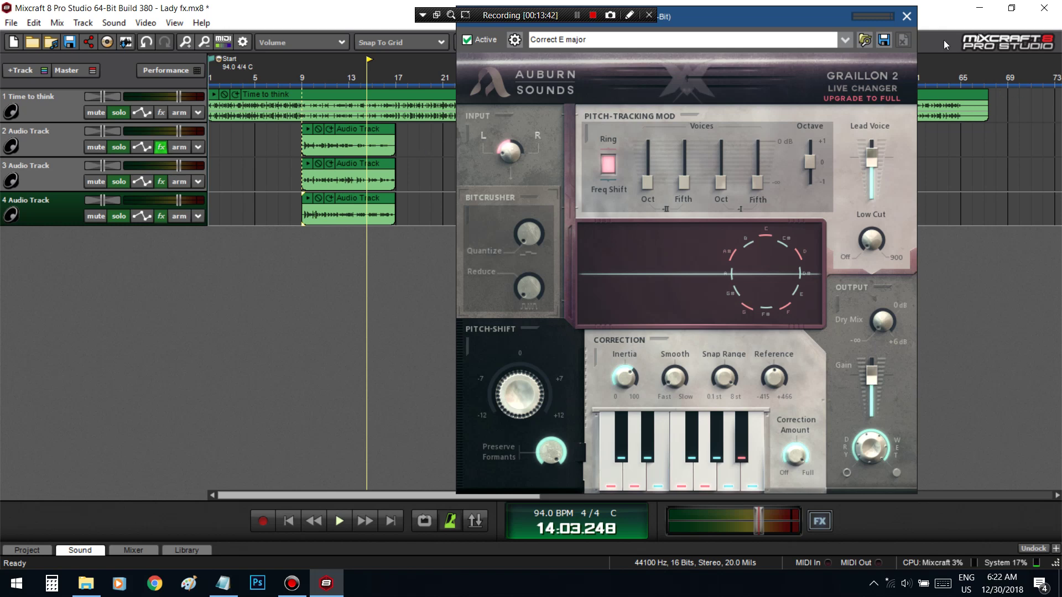
- Close Graillon's settings and the track 2 effect list
left_click(906, 16)
left_click(862, 90)
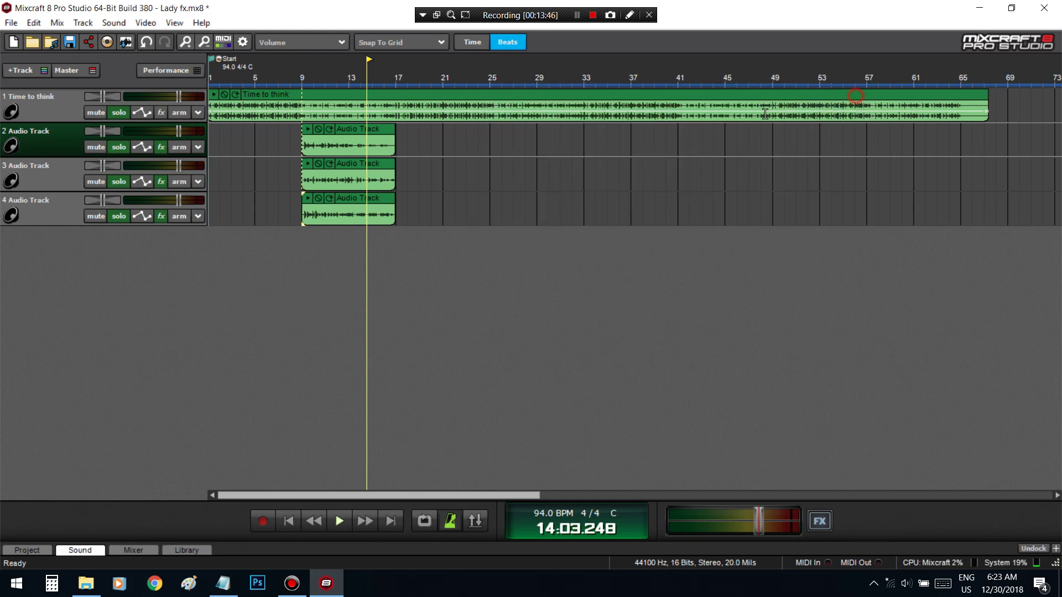
scroll(480, 166, "up", 3)
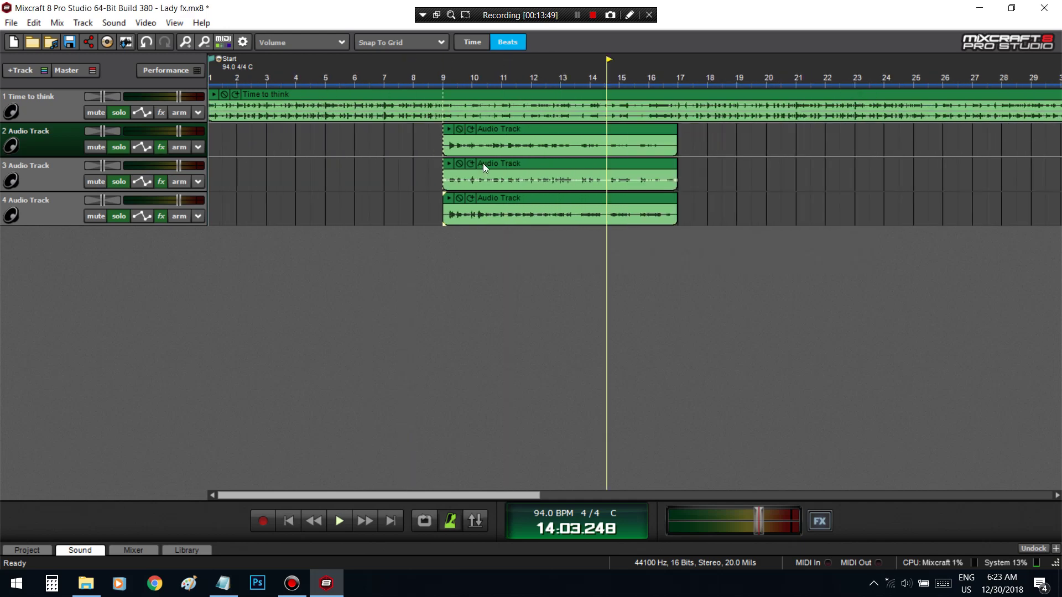